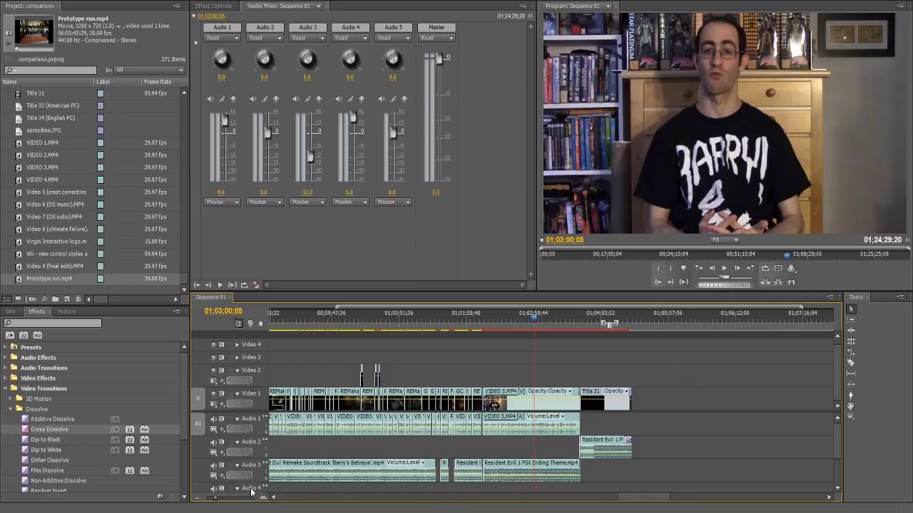
Scale the Video 9 (final edit) clip on Video 1 to fit the sequence frame, checking it at 01;12;07;36
{"action": "left_click_drag", "start_coordinate": [221, 499], "coordinate": [207, 499]}
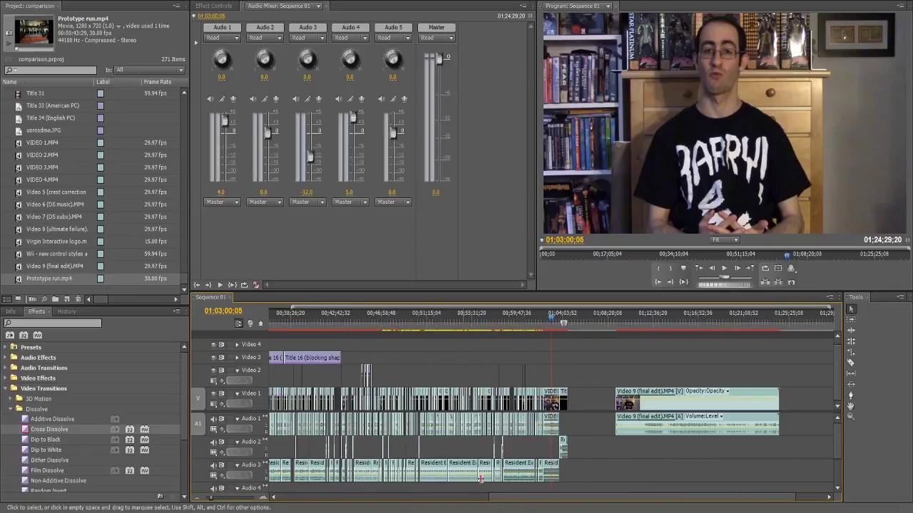
{"action": "left_click_drag", "start_coordinate": [594, 498], "coordinate": [618, 498]}
{"action": "left_click", "coordinate": [591, 315]}
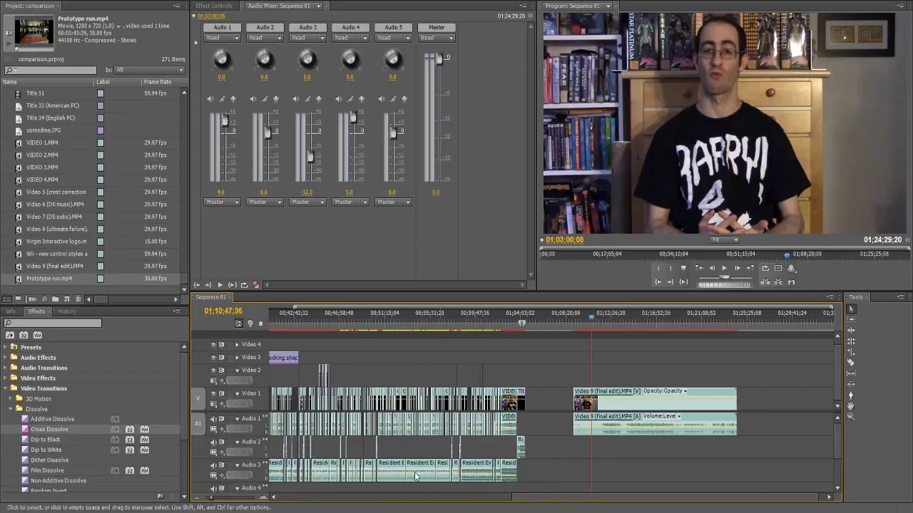
{"action": "left_click_drag", "start_coordinate": [207, 499], "coordinate": [212, 499]}
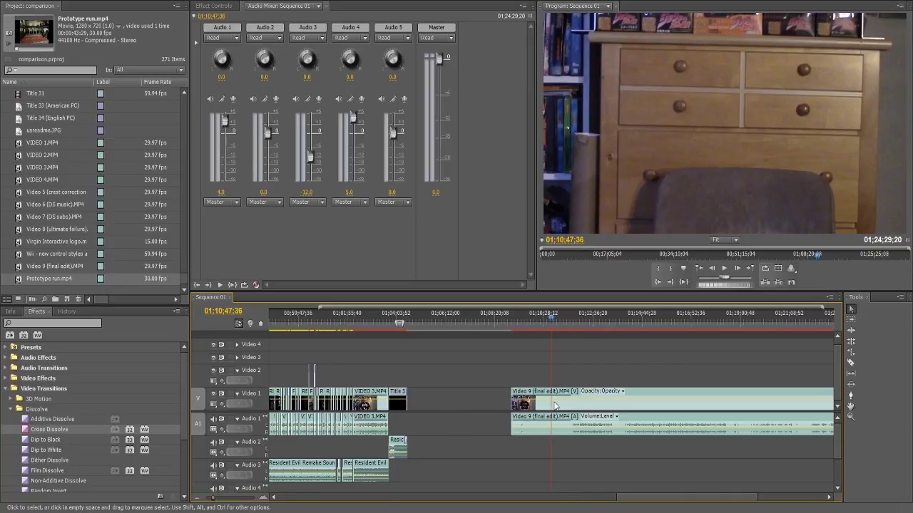
{"action": "left_click", "coordinate": [568, 321]}
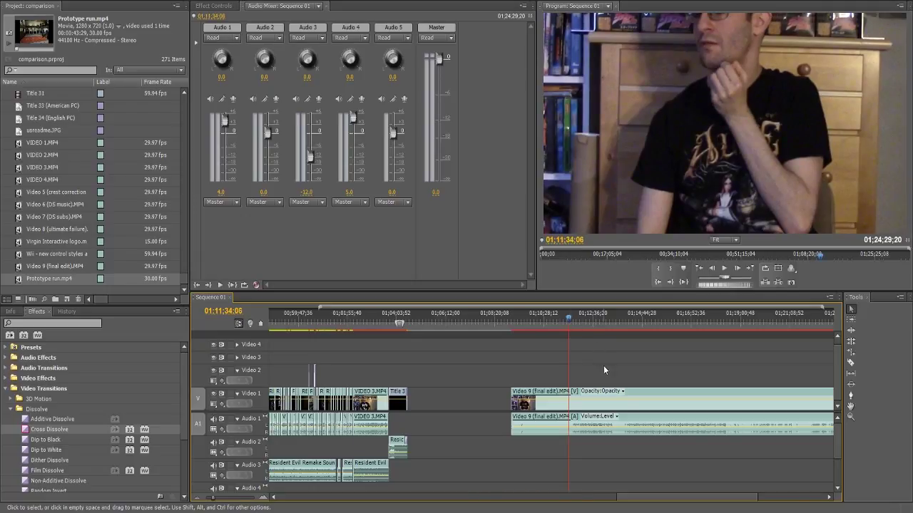
{"action": "left_click", "coordinate": [581, 321]}
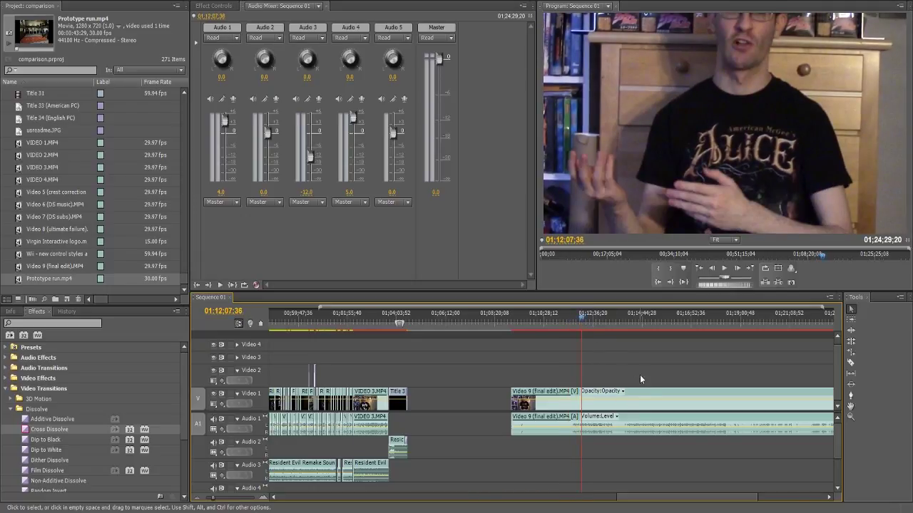
{"action": "left_click", "coordinate": [647, 391]}
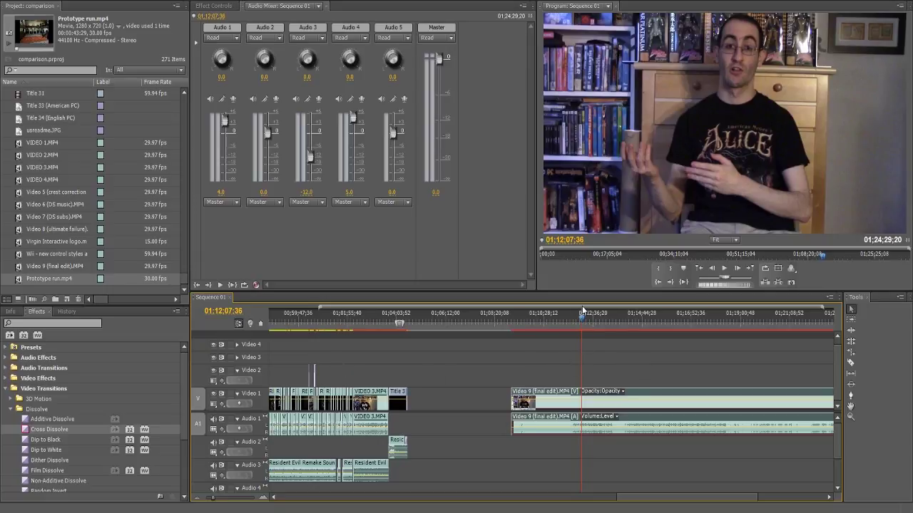
Play a few seconds of the Video 9 (final edit) clip from about 01;11;41 to check its picture and sound
{"action": "left_click_drag", "start_coordinate": [582, 318], "coordinate": [572, 322]}
{"action": "key", "text": "space"}
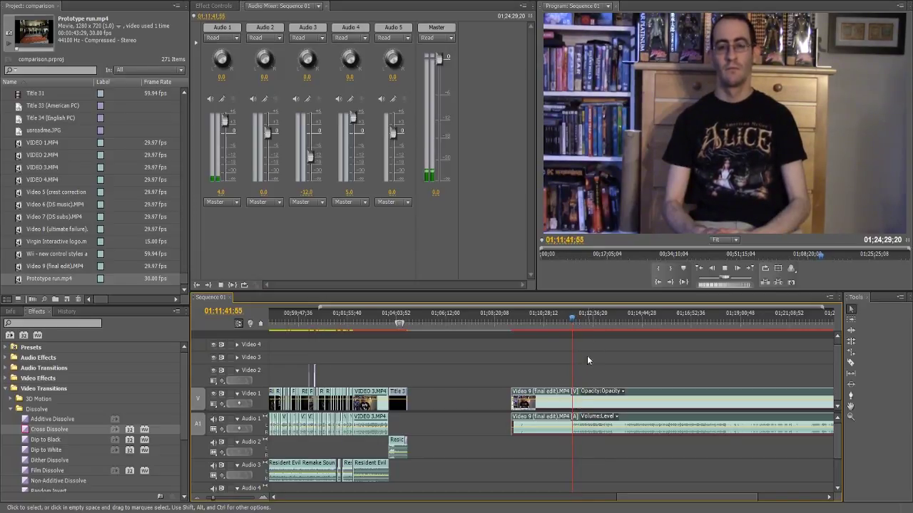
{"action": "key", "text": "space"}
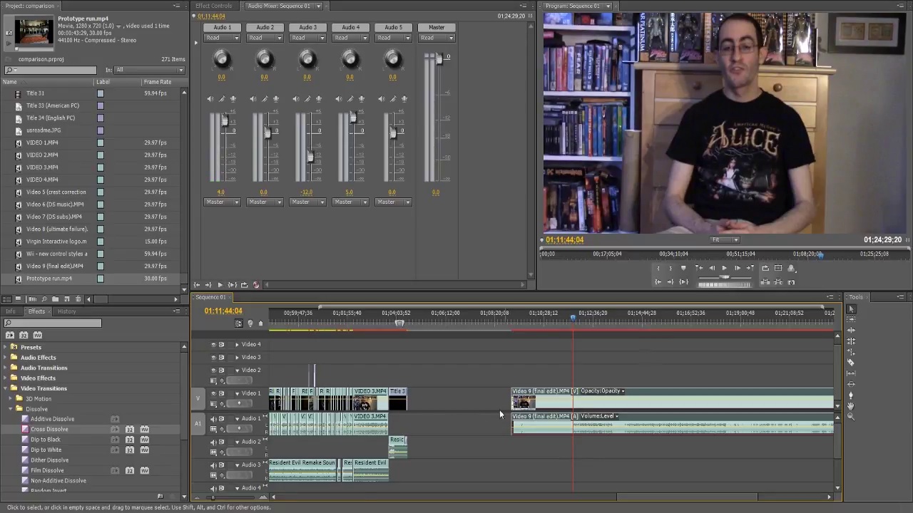
Cut the Video 9 (final edit) clip at 01;19;31;30, just before the speaker starts talking, and delete the part before the cut
{"action": "left_click_drag", "start_coordinate": [213, 499], "coordinate": [212, 501]}
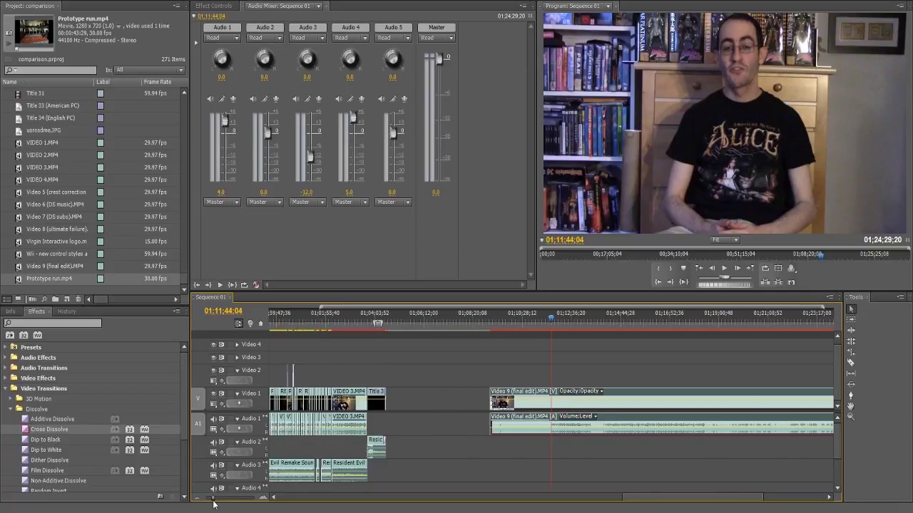
{"action": "left_click", "coordinate": [728, 319]}
{"action": "left_click_drag", "start_coordinate": [728, 319], "coordinate": [725, 319]}
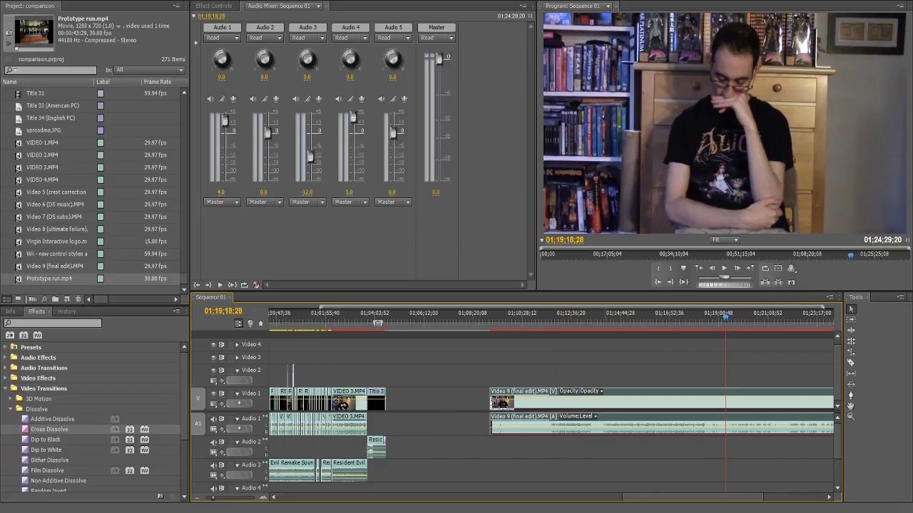
{"action": "left_click_drag", "start_coordinate": [219, 502], "coordinate": [222, 500]}
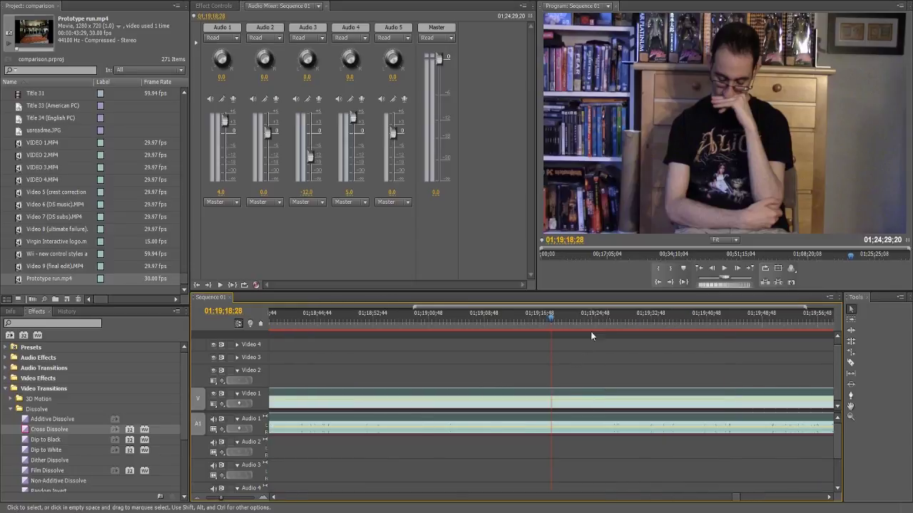
{"action": "left_click", "coordinate": [614, 318]}
{"action": "key", "text": "space"}
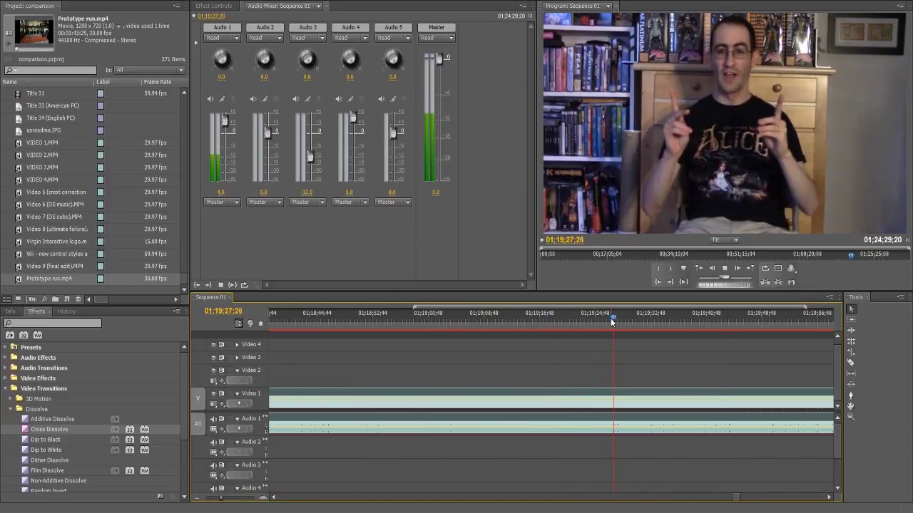
{"action": "left_click_drag", "start_coordinate": [611, 318], "coordinate": [648, 318]}
{"action": "key", "text": "space"}
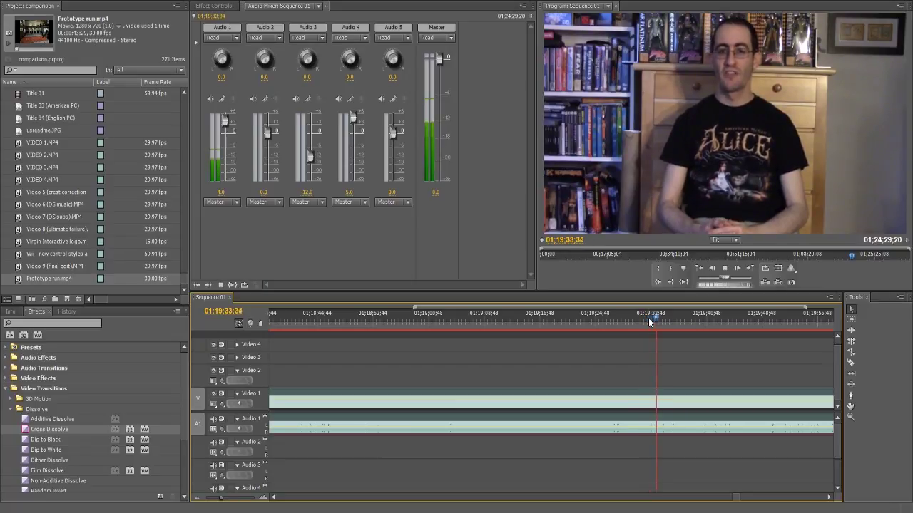
{"action": "left_click_drag", "start_coordinate": [654, 320], "coordinate": [642, 321]}
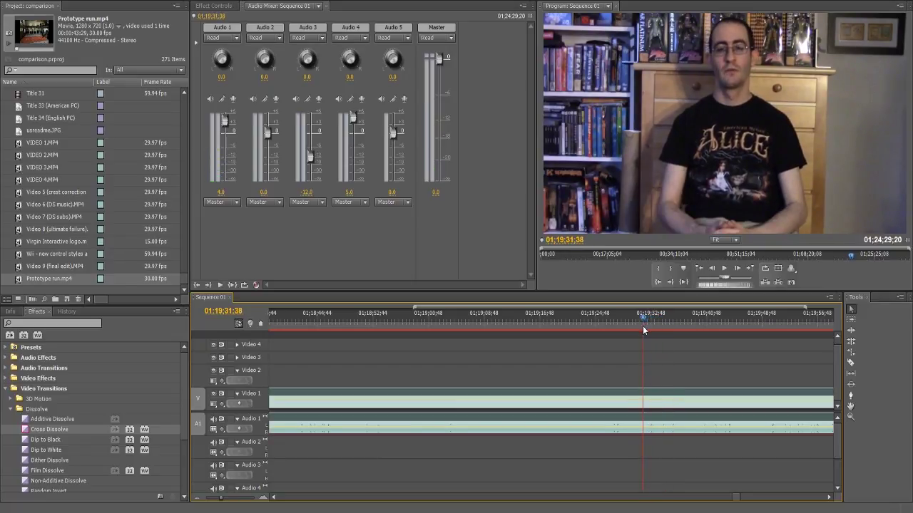
{"action": "left_click_drag", "start_coordinate": [222, 499], "coordinate": [213, 507]}
{"action": "key", "text": "ctrl+k"}
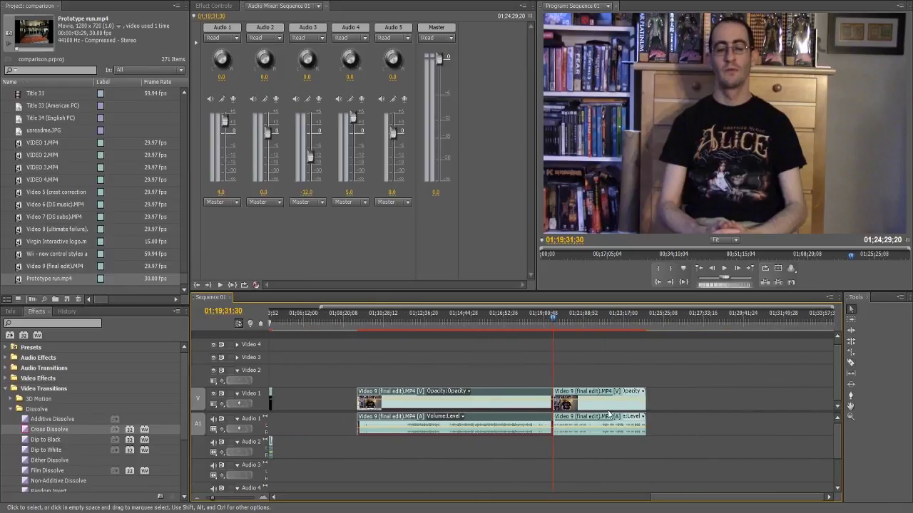
{"action": "key", "text": "Delete"}
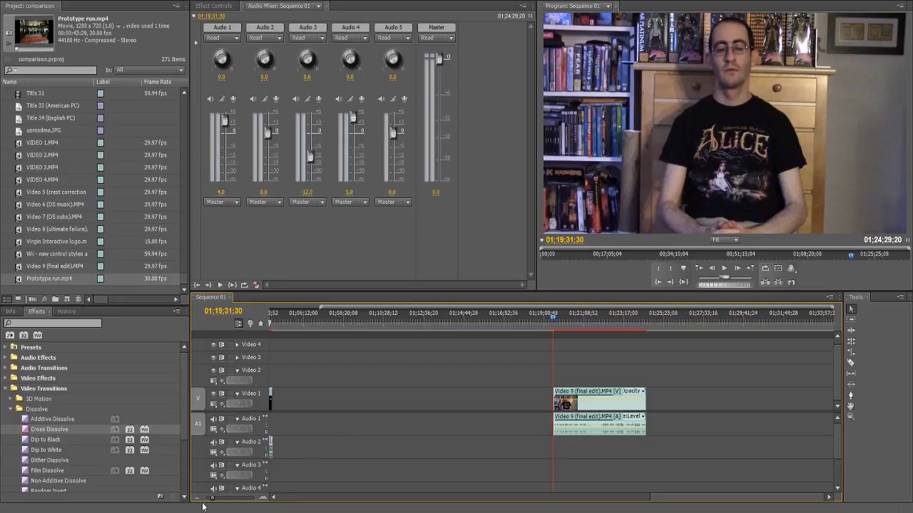
Move the remaining Video 9 (final edit) clip to start at about 01;09;50, with its picture on Video 2 and sound on Audio 1
{"action": "left_click_drag", "start_coordinate": [213, 500], "coordinate": [205, 500]}
{"action": "left_click_drag", "start_coordinate": [670, 397], "coordinate": [504, 397]}
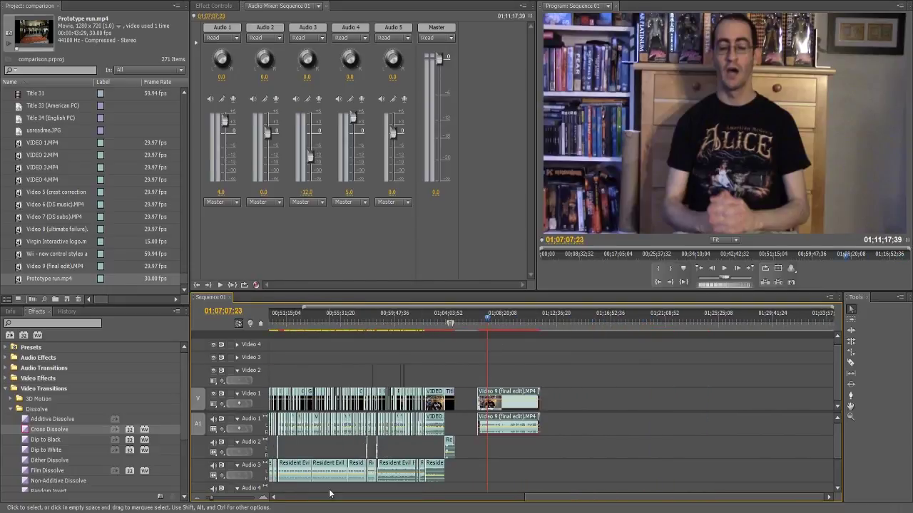
{"action": "left_click", "coordinate": [214, 501]}
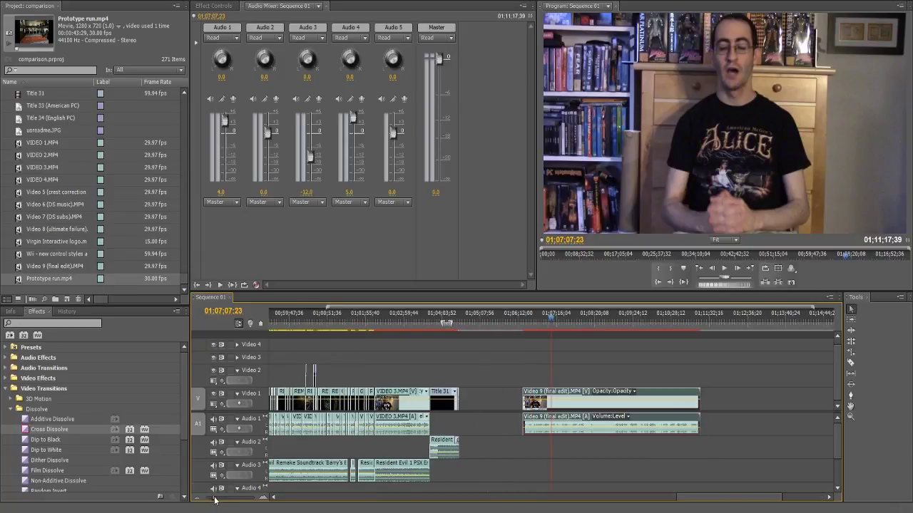
{"action": "left_click_drag", "start_coordinate": [214, 498], "coordinate": [212, 500]}
{"action": "left_click", "coordinate": [212, 500]}
{"action": "left_click_drag", "start_coordinate": [559, 394], "coordinate": [682, 369]}
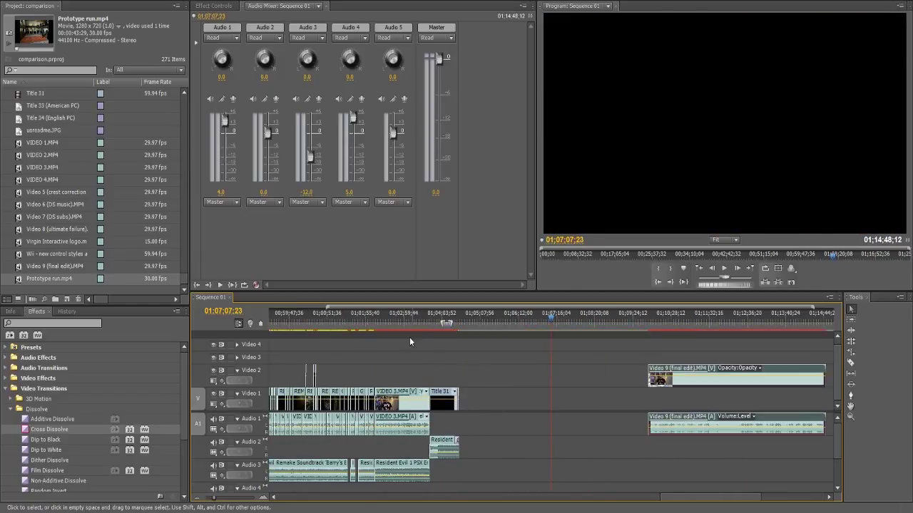
Locate the insertion point near the end of the second Part 2 raw.MP4 clip and play from 01;01;42;58
{"action": "left_click", "coordinate": [384, 325]}
{"action": "left_click_drag", "start_coordinate": [384, 325], "coordinate": [372, 329]}
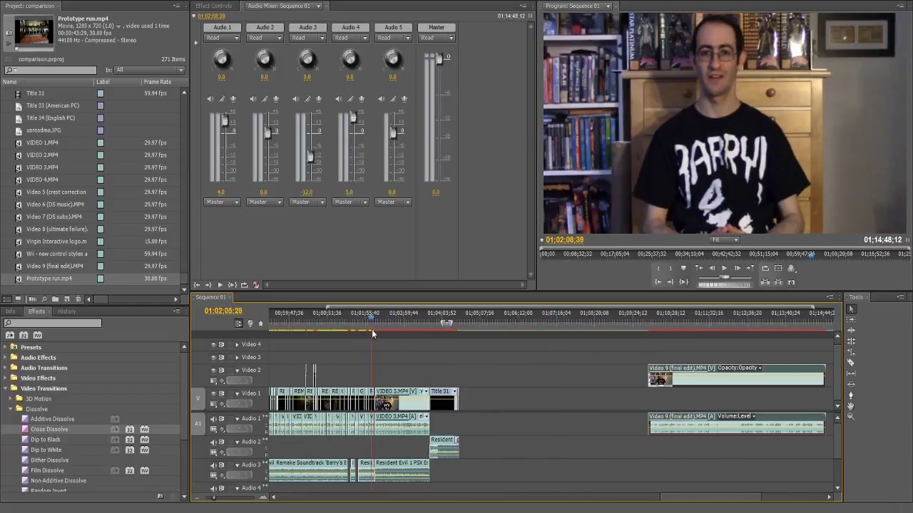
{"action": "left_click", "coordinate": [214, 500]}
{"action": "left_click", "coordinate": [214, 500]}
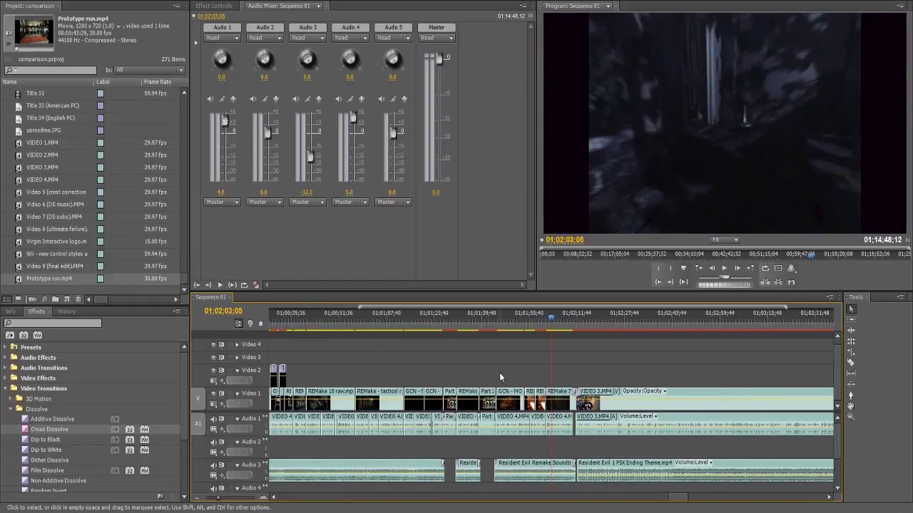
{"action": "left_click_drag", "start_coordinate": [383, 319], "coordinate": [488, 328]}
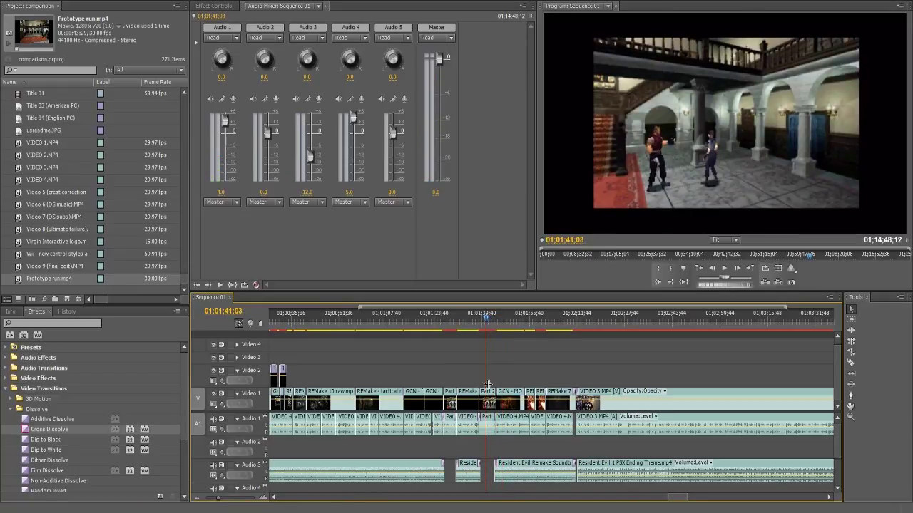
{"action": "left_click_drag", "start_coordinate": [239, 495], "coordinate": [251, 498]}
{"action": "left_click", "coordinate": [748, 318]}
{"action": "left_click_drag", "start_coordinate": [747, 318], "coordinate": [715, 327]}
{"action": "left_click", "coordinate": [669, 320]}
{"action": "key", "text": "space"}
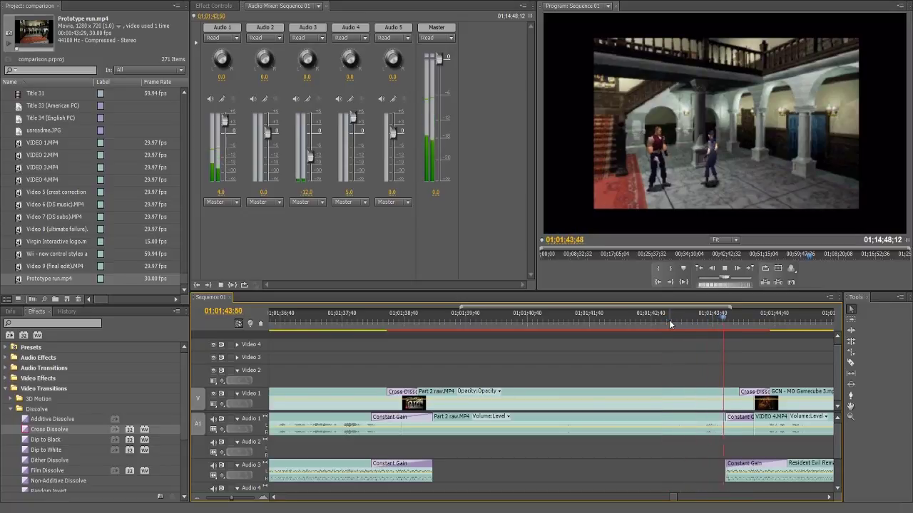
{"action": "key", "text": "space"}
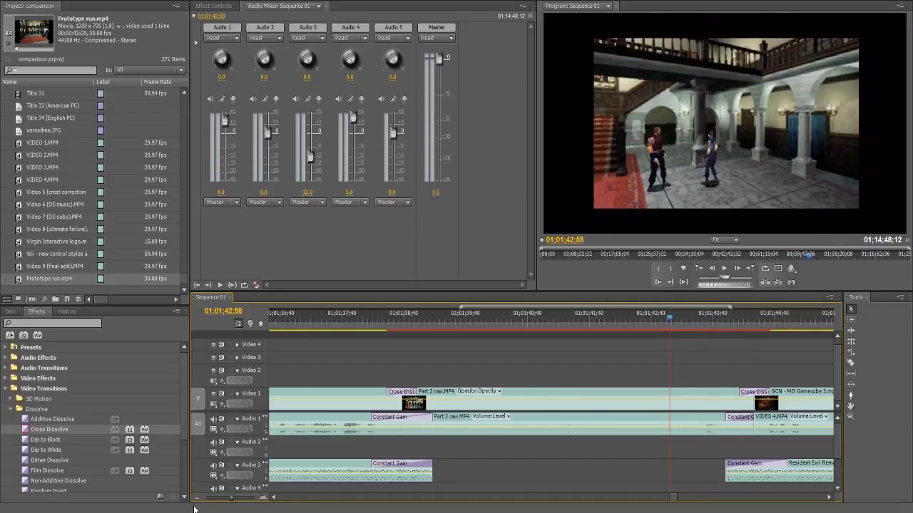
Select the closing clips after the second Part 2 raw.MP4 clip through Title 31 and move them about four minutes later
{"action": "left_click_drag", "start_coordinate": [230, 499], "coordinate": [222, 507]}
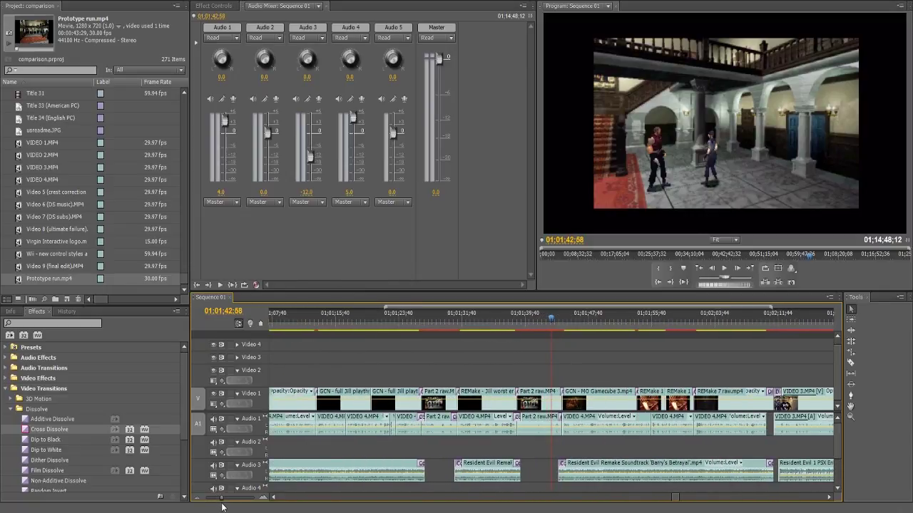
{"action": "left_click_drag", "start_coordinate": [222, 507], "coordinate": [215, 506]}
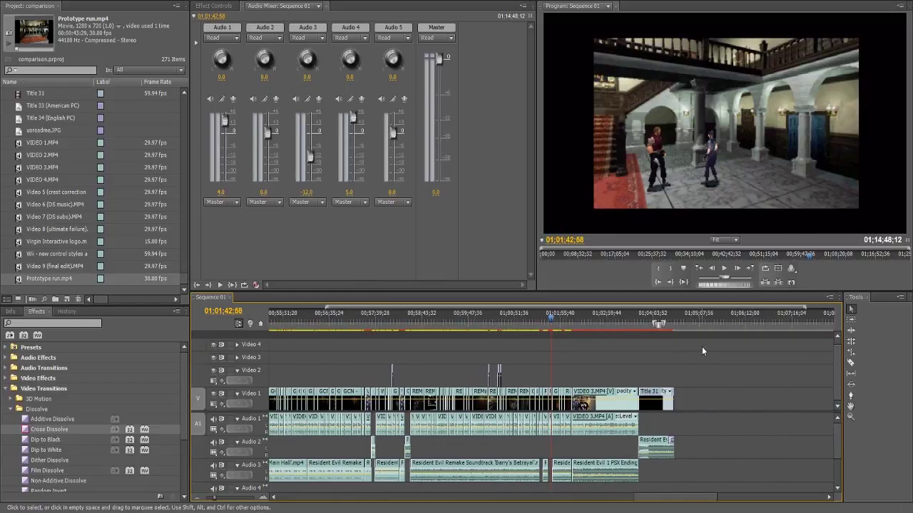
{"action": "left_click_drag", "start_coordinate": [699, 355], "coordinate": [595, 477]}
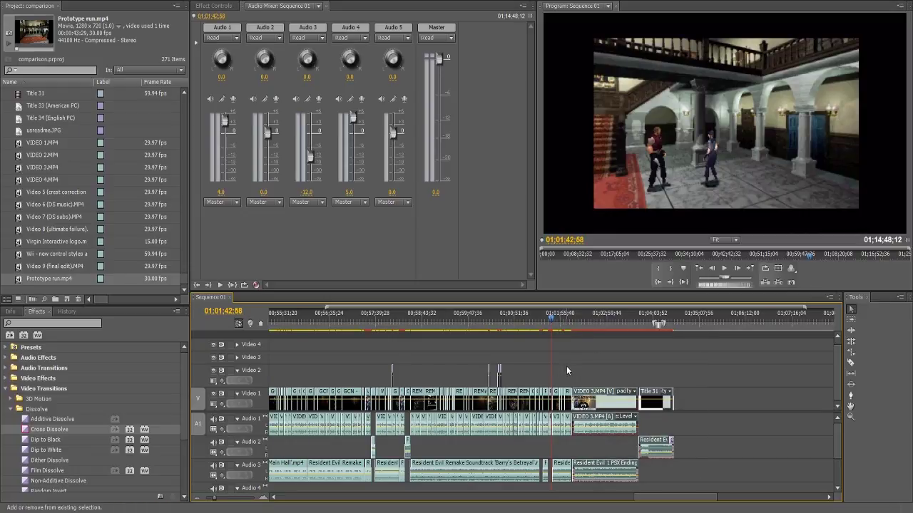
{"action": "left_click_drag", "start_coordinate": [568, 366], "coordinate": [555, 432]}
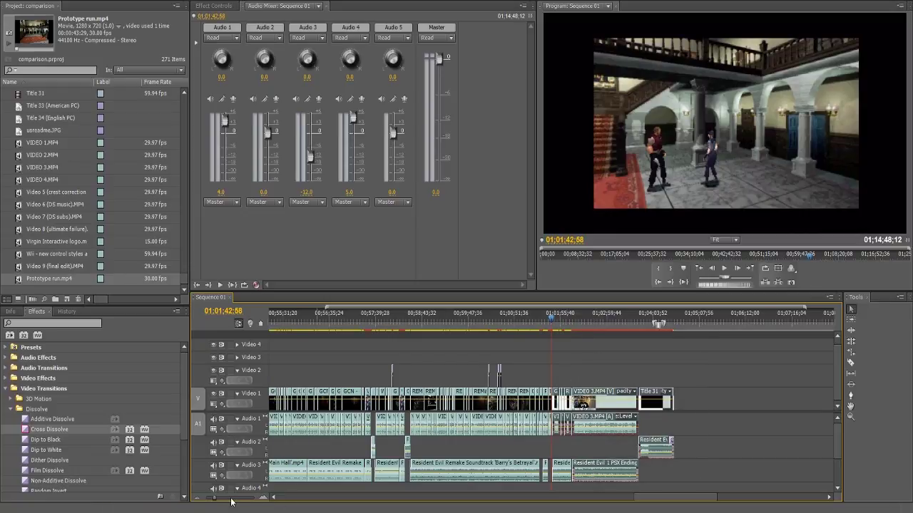
{"action": "left_click_drag", "start_coordinate": [223, 499], "coordinate": [212, 502]}
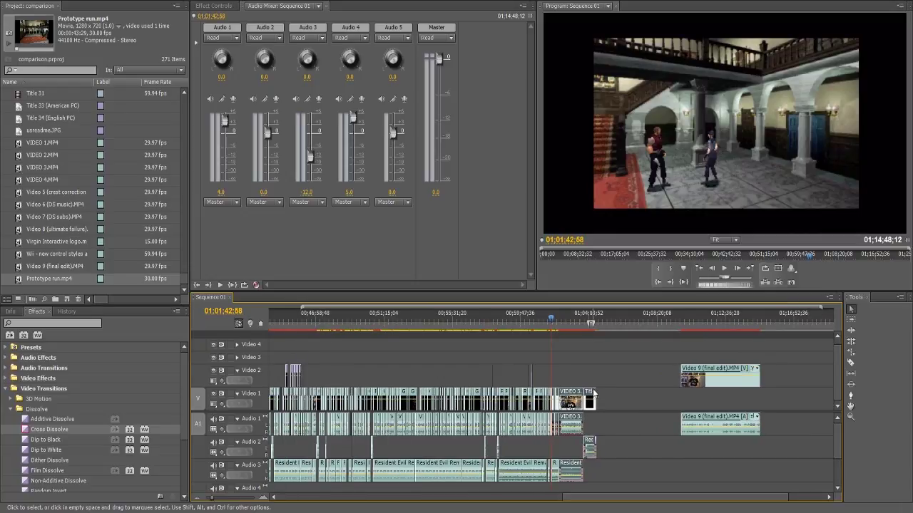
{"action": "left_click_drag", "start_coordinate": [572, 401], "coordinate": [634, 410]}
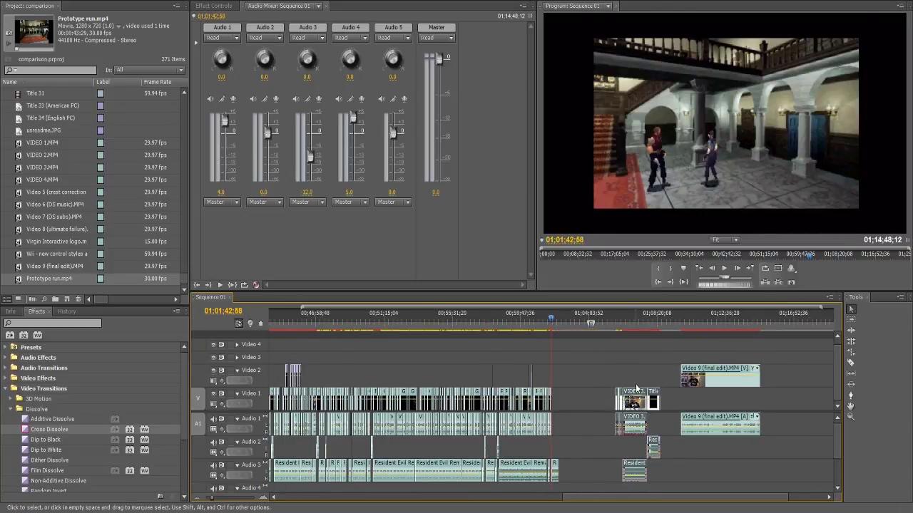
Delete the unlinked picture of the Video 9 (final edit) clip from Video 2, keeping only its audio
{"action": "left_click_drag", "start_coordinate": [531, 387], "coordinate": [708, 367]}
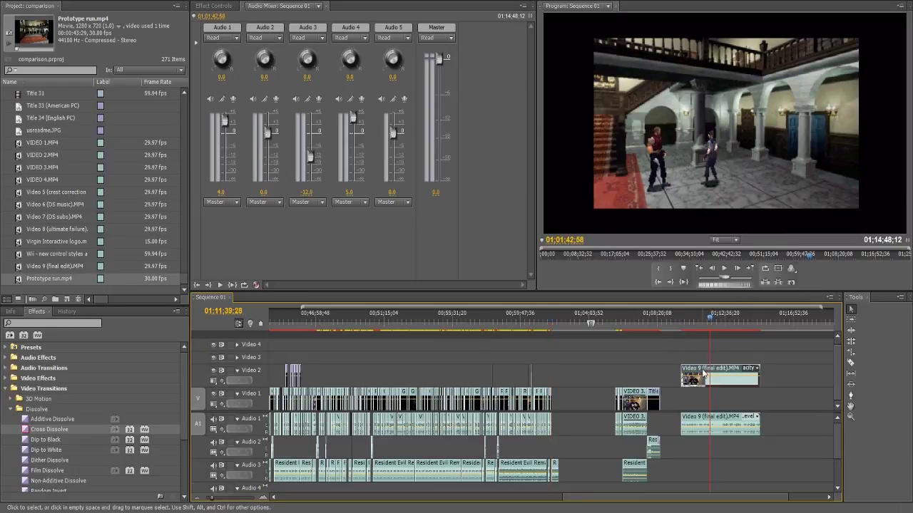
{"action": "key", "text": "Delete"}
Play the Video 9 (final edit) audio to find where the wanted sentence begins and trim the clip's start to about 01;10;54
{"action": "left_click", "coordinate": [683, 321]}
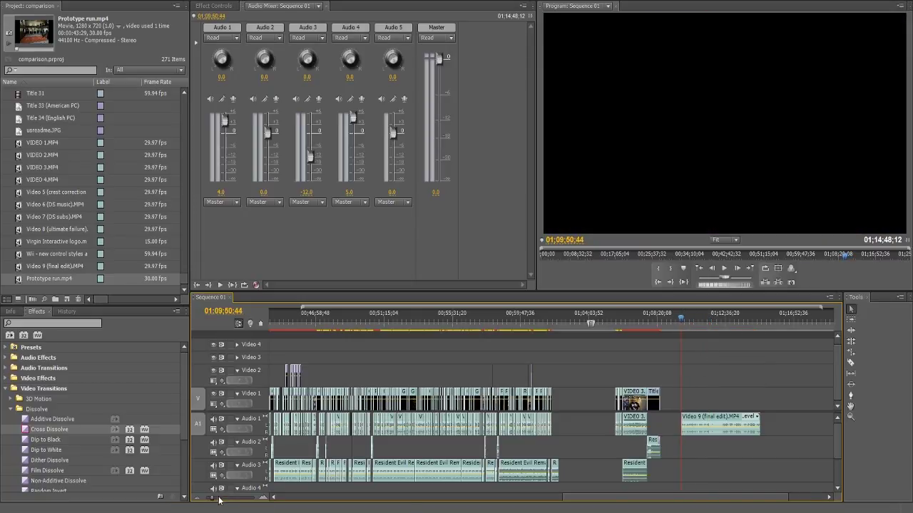
{"action": "key", "text": "="}
{"action": "key", "text": "="}
{"action": "key", "text": "="}
{"action": "key", "text": "="}
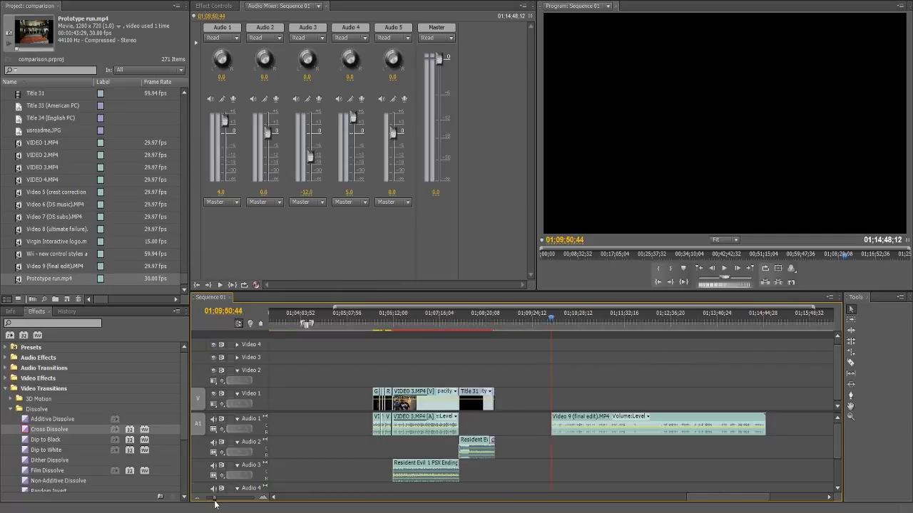
{"action": "key", "text": "="}
{"action": "key", "text": "="}
{"action": "left_click", "coordinate": [658, 325]}
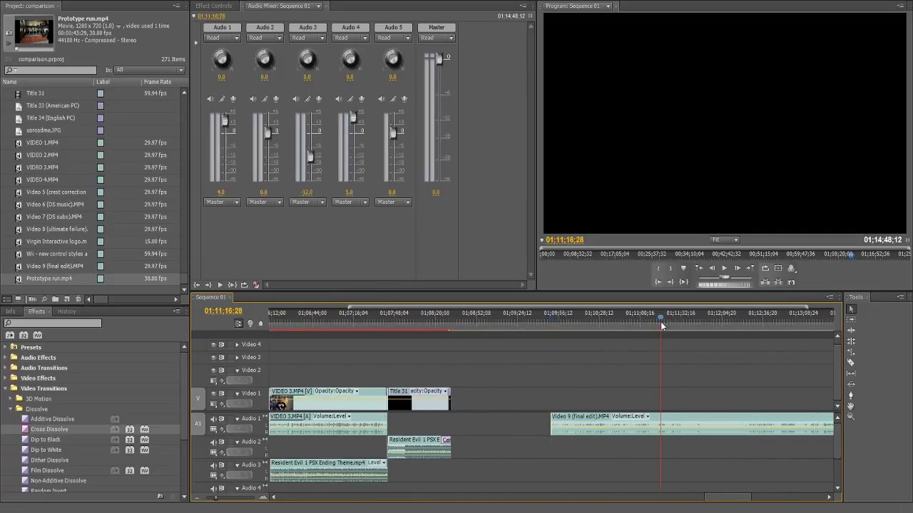
{"action": "key", "text": "space"}
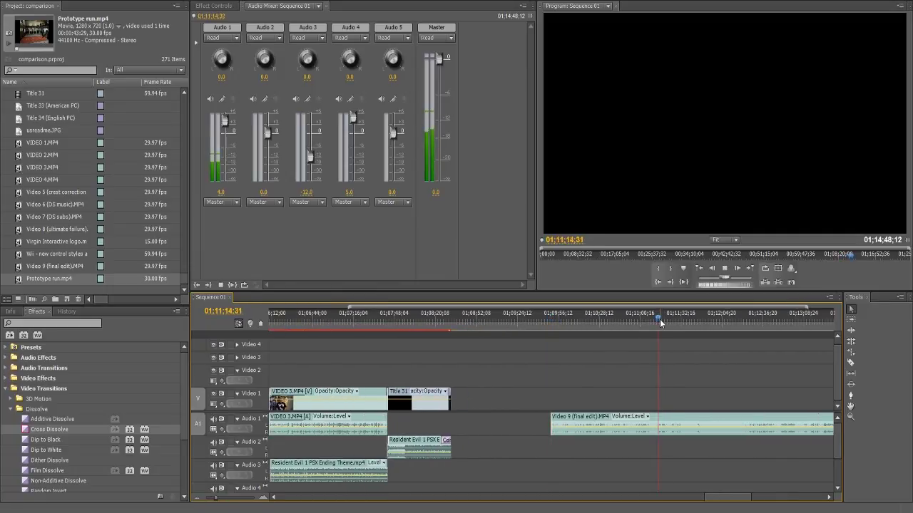
{"action": "left_click", "coordinate": [657, 322]}
{"action": "left_click_drag", "start_coordinate": [656, 325], "coordinate": [636, 331]}
{"action": "key", "text": "space"}
{"action": "left_click", "coordinate": [637, 324]}
{"action": "left_click_drag", "start_coordinate": [551, 416], "coordinate": [633, 414]}
Play on to the end of the sentence and split the Video 9 (final edit) audio clip at 01;11;07;37
{"action": "left_click_drag", "start_coordinate": [214, 498], "coordinate": [226, 499]}
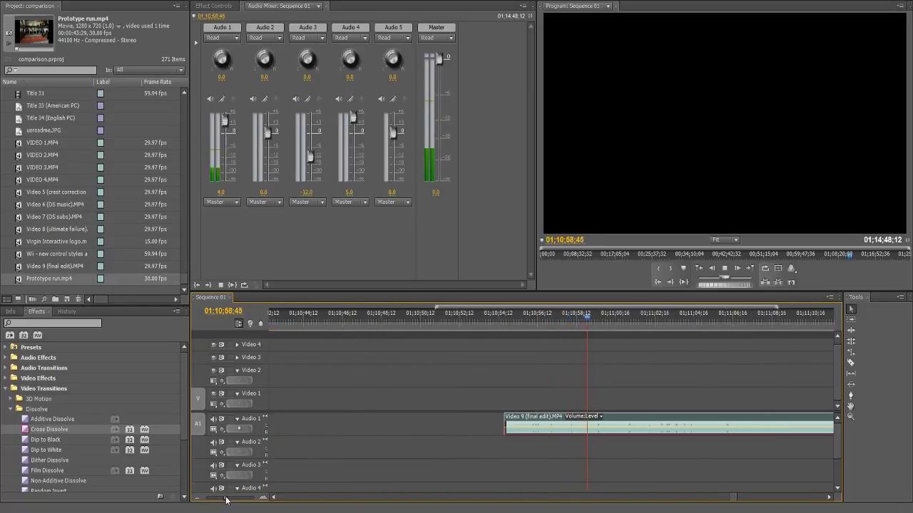
{"action": "left_click_drag", "start_coordinate": [226, 501], "coordinate": [225, 502]}
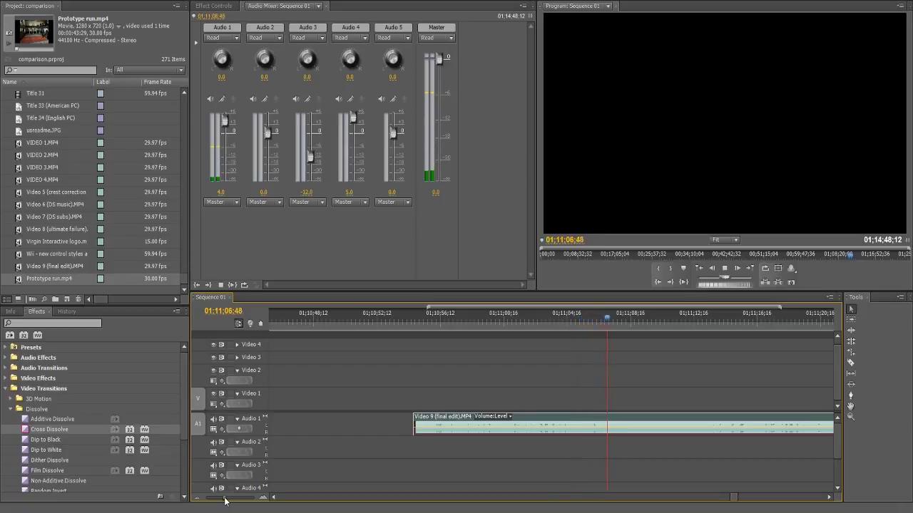
{"action": "key", "text": "space"}
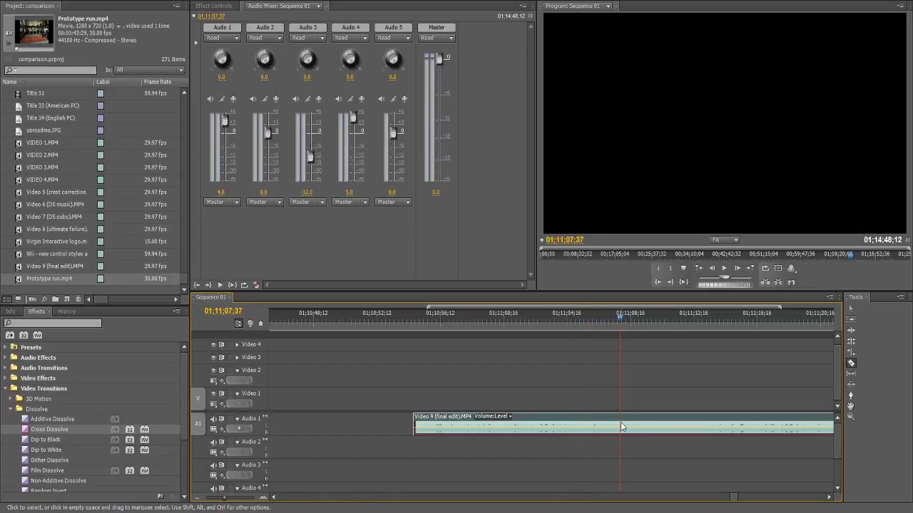
{"action": "key", "text": "ctrl+k"}
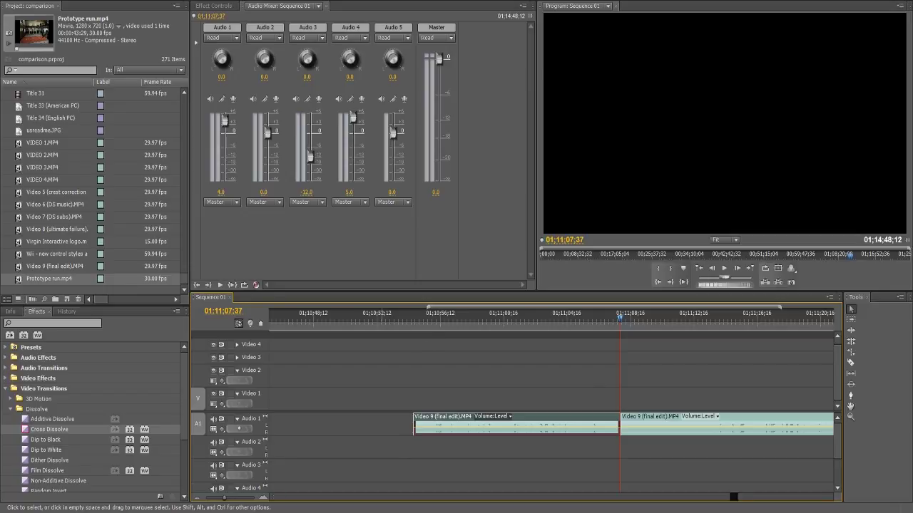
Move the first split piece of Video 9 (final edit) audio directly behind the second Part 2 raw.MP4 clip on Audio 1
{"action": "left_click_drag", "start_coordinate": [226, 497], "coordinate": [214, 508]}
{"action": "left_click_drag", "start_coordinate": [270, 497], "coordinate": [306, 428]}
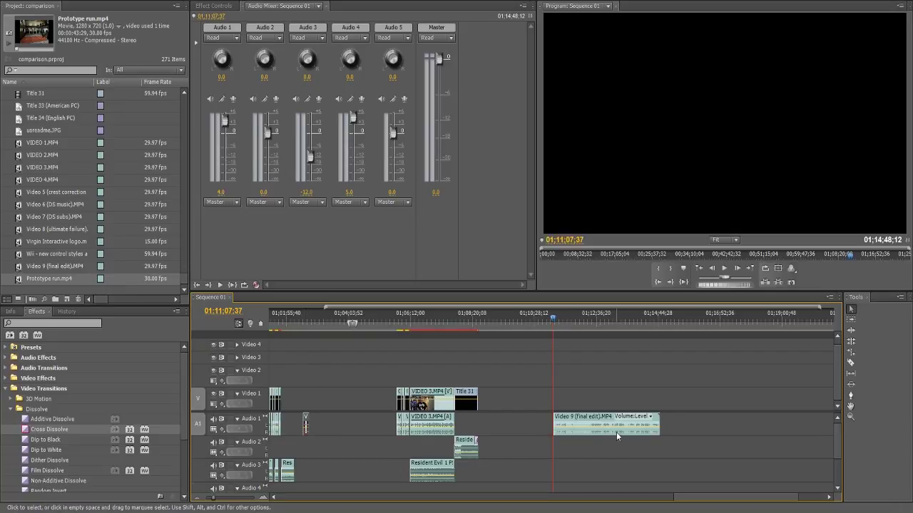
{"action": "left_click", "coordinate": [309, 321]}
{"action": "left_click_drag", "start_coordinate": [212, 499], "coordinate": [219, 497]}
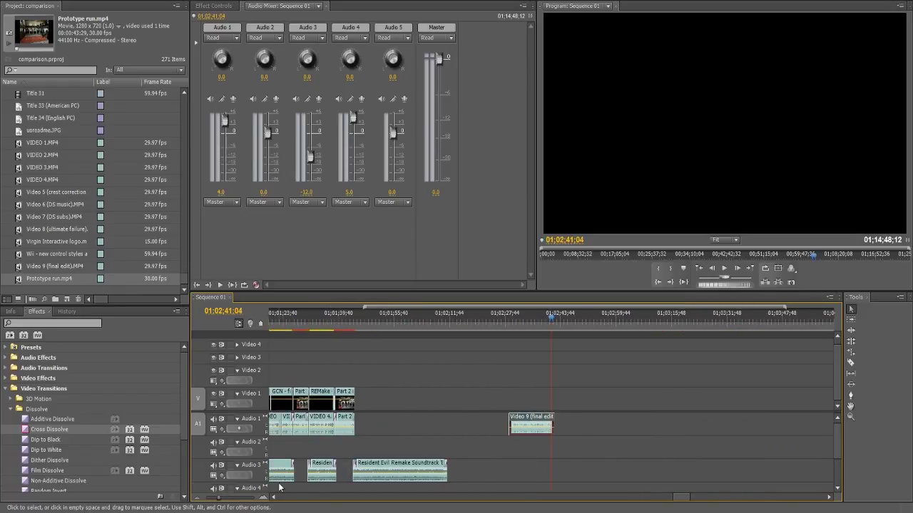
{"action": "left_click_drag", "start_coordinate": [450, 422], "coordinate": [379, 423]}
{"action": "left_click", "coordinate": [360, 319]}
{"action": "left_click_drag", "start_coordinate": [222, 499], "coordinate": [235, 499]}
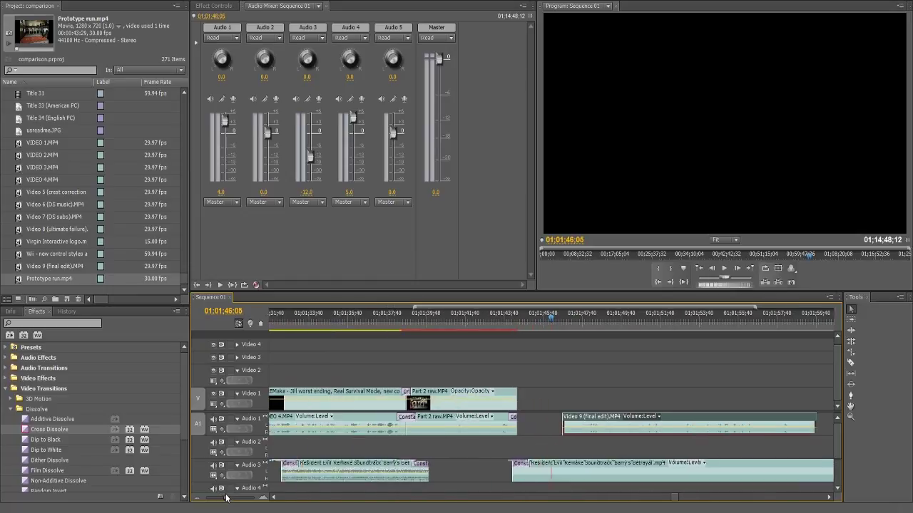
{"action": "left_click_drag", "start_coordinate": [578, 423], "coordinate": [532, 430]}
Play across the join and trim about one second from the start of the moved Video 9 audio, keeping it against Part 2 raw.MP4
{"action": "left_click_drag", "start_coordinate": [471, 327], "coordinate": [489, 322]}
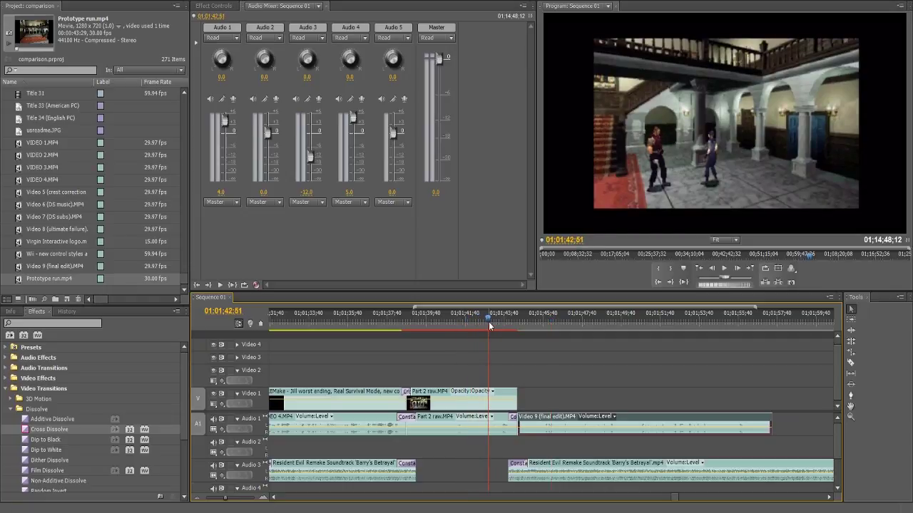
{"action": "key", "text": "space"}
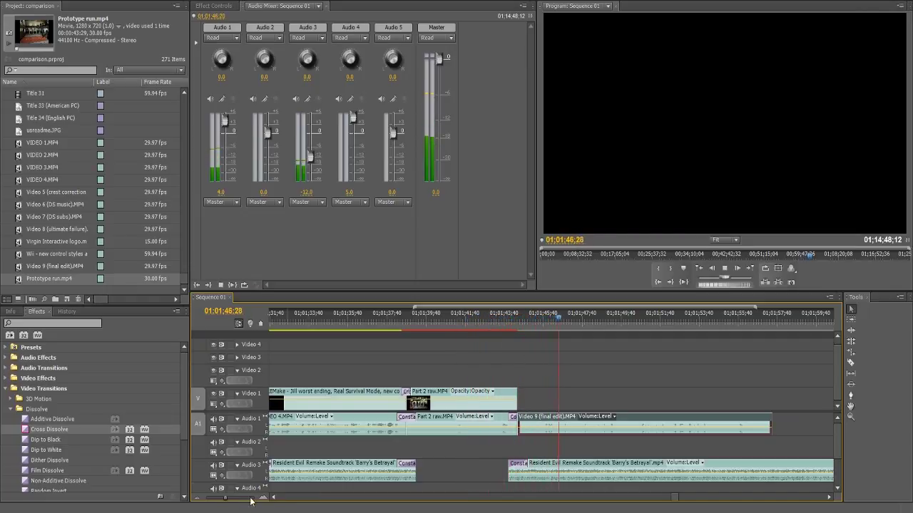
{"action": "key", "text": "space"}
{"action": "left_click_drag", "start_coordinate": [225, 500], "coordinate": [232, 498]}
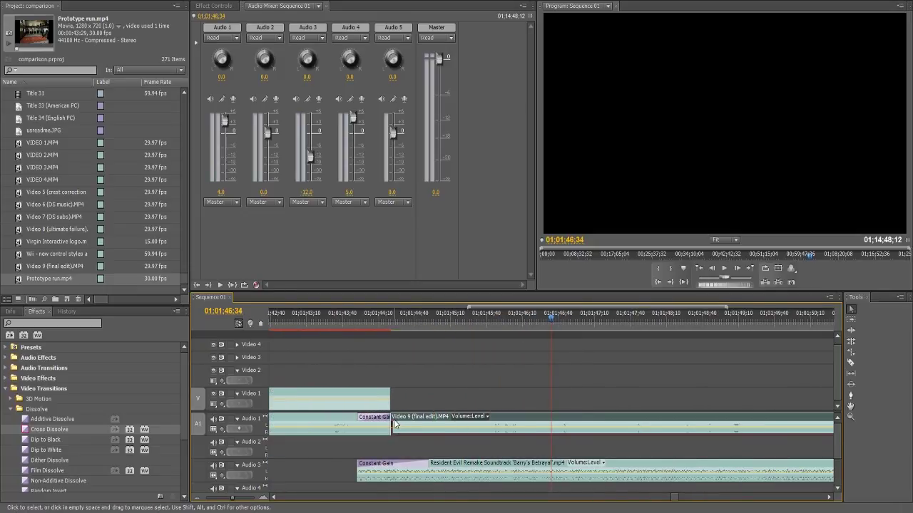
{"action": "left_click_drag", "start_coordinate": [398, 419], "coordinate": [465, 417]}
Replay the join between Part 2 raw.MP4 and the Video 9 narration, comparing it with the earlier VIDEO 4.MP4 narration
{"action": "left_click", "coordinate": [357, 323]}
{"action": "key", "text": "space"}
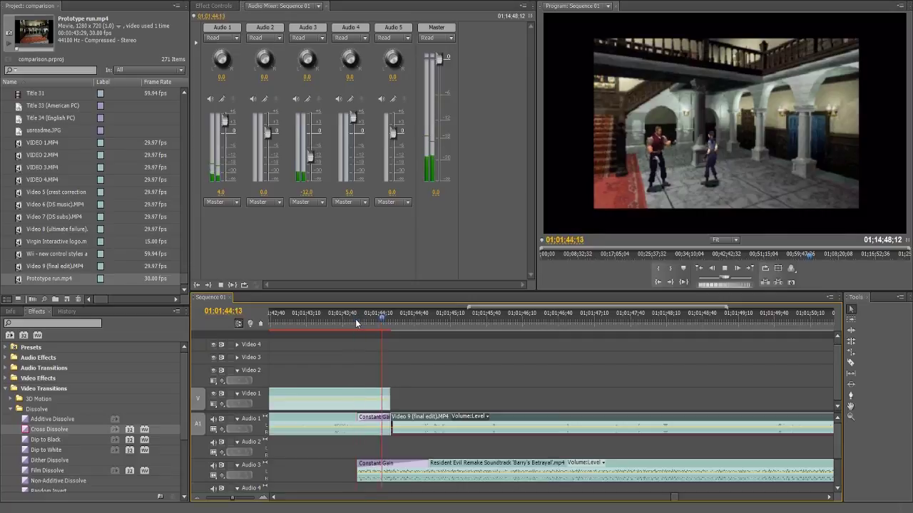
{"action": "key", "text": "space"}
{"action": "left_click_drag", "start_coordinate": [232, 498], "coordinate": [225, 499]}
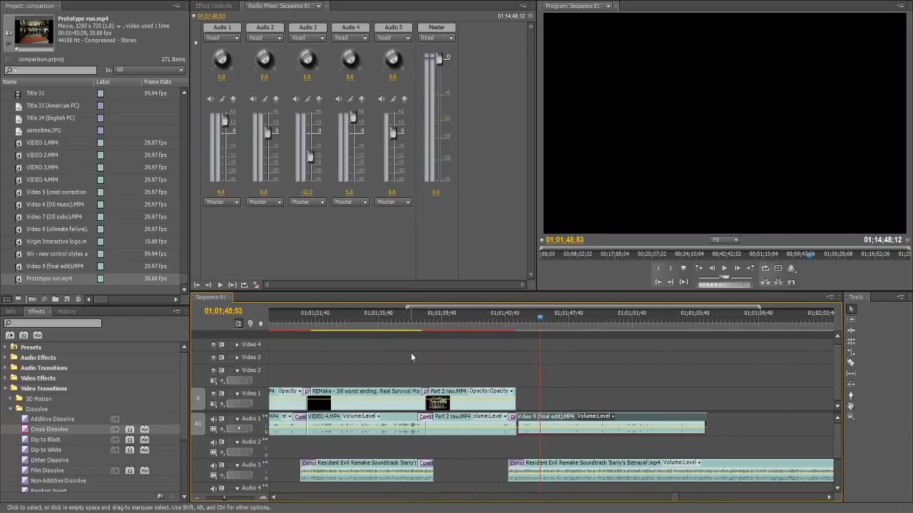
{"action": "left_click", "coordinate": [397, 317]}
{"action": "key", "text": "space"}
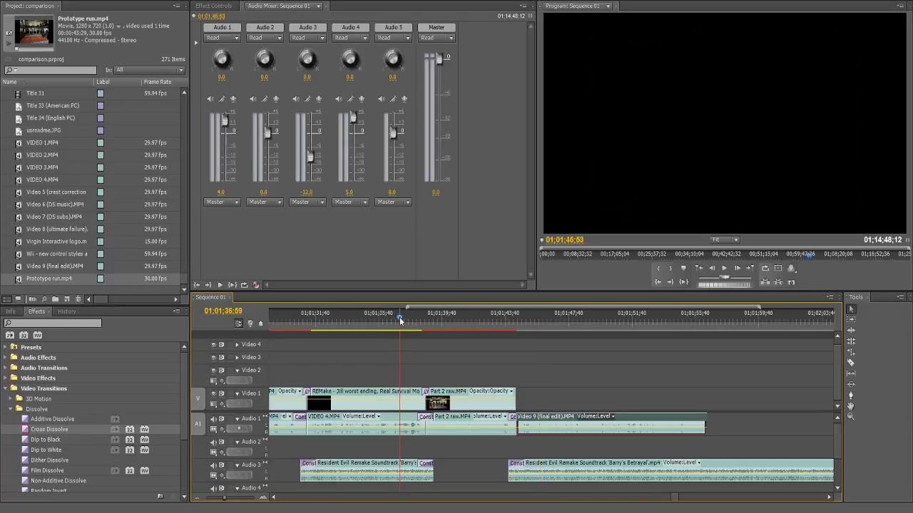
{"action": "left_click", "coordinate": [523, 320]}
{"action": "key", "text": "space"}
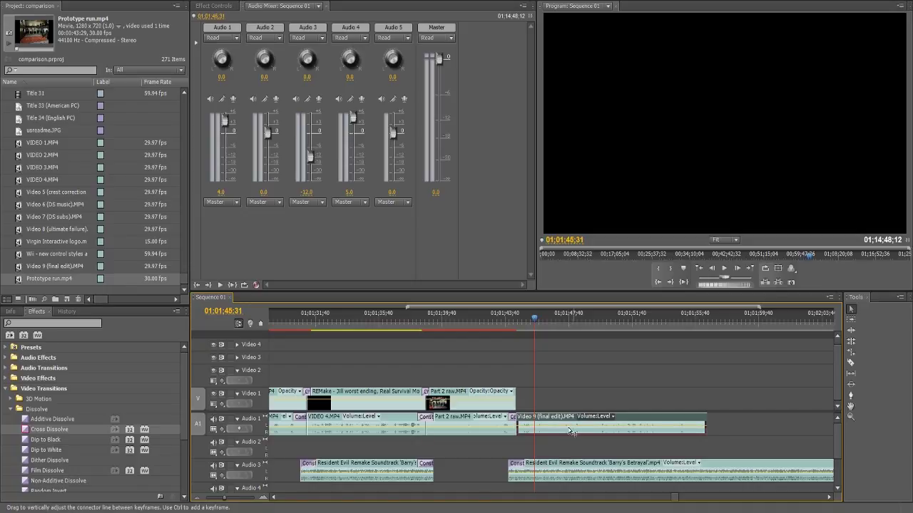
{"action": "left_click", "coordinate": [349, 322]}
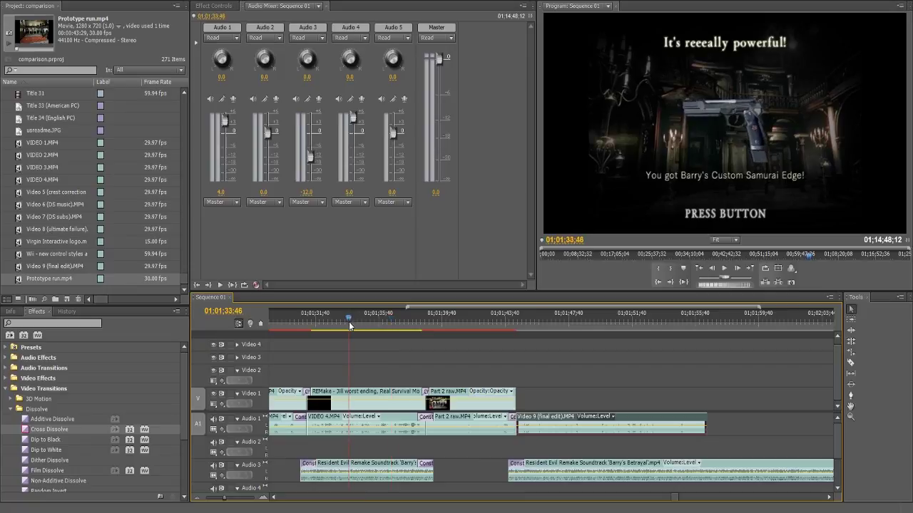
{"action": "key", "text": "space"}
{"action": "left_click", "coordinate": [523, 323]}
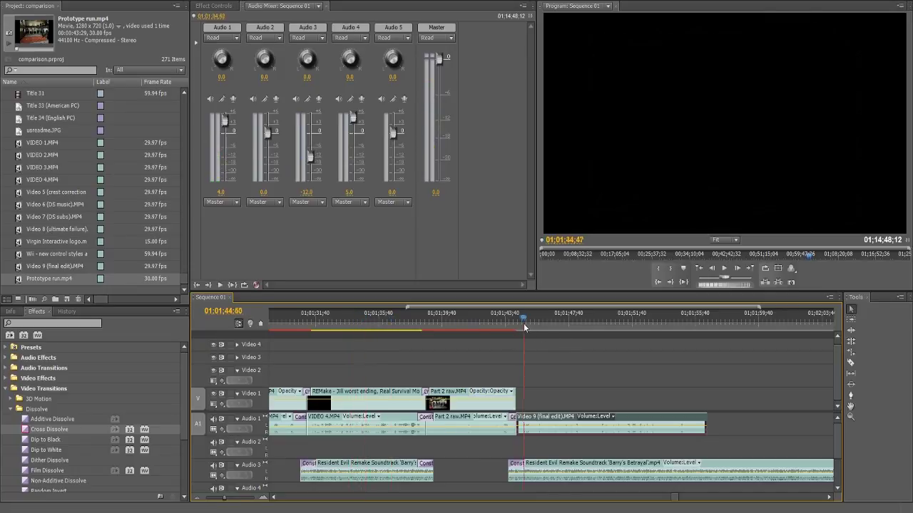
{"action": "key", "text": "space"}
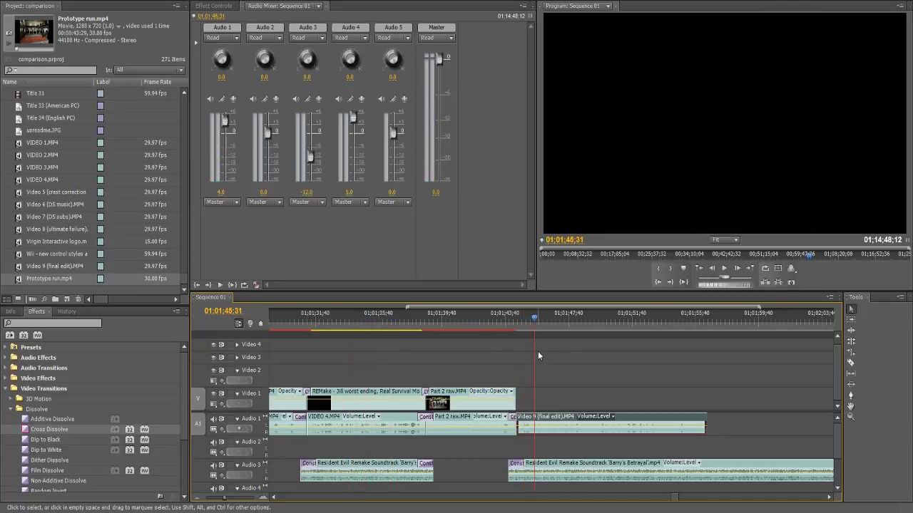
{"action": "left_click", "coordinate": [497, 323]}
{"action": "key", "text": "space"}
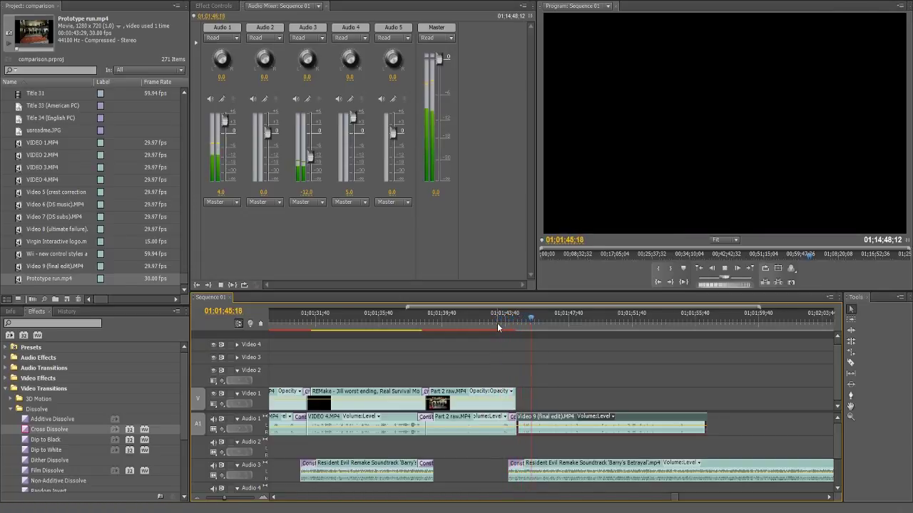
Trim the start of the Video 9 narration slightly further at the join and play the transition again
{"action": "left_click_drag", "start_coordinate": [223, 501], "coordinate": [231, 501]}
{"action": "mouse_move", "coordinate": [429, 418]}
{"action": "left_mouse_down"}
{"action": "mouse_move", "coordinate": [442, 418]}
{"action": "mouse_move", "coordinate": [430, 420]}
{"action": "left_mouse_up"}
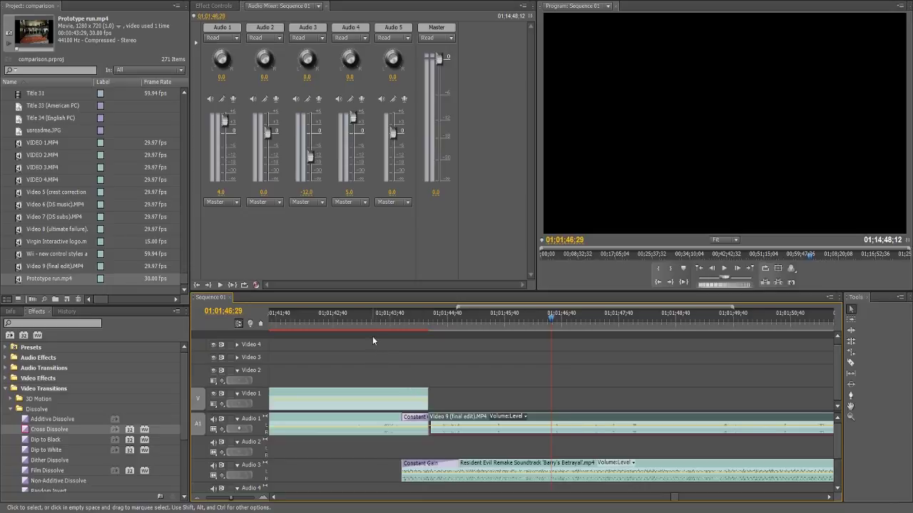
{"action": "left_click", "coordinate": [371, 321]}
{"action": "key", "text": "space"}
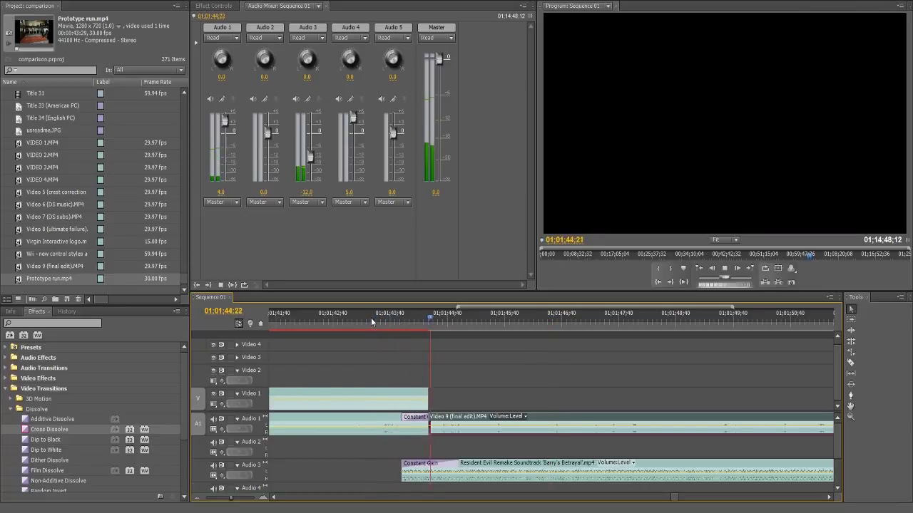
{"action": "key", "text": "space"}
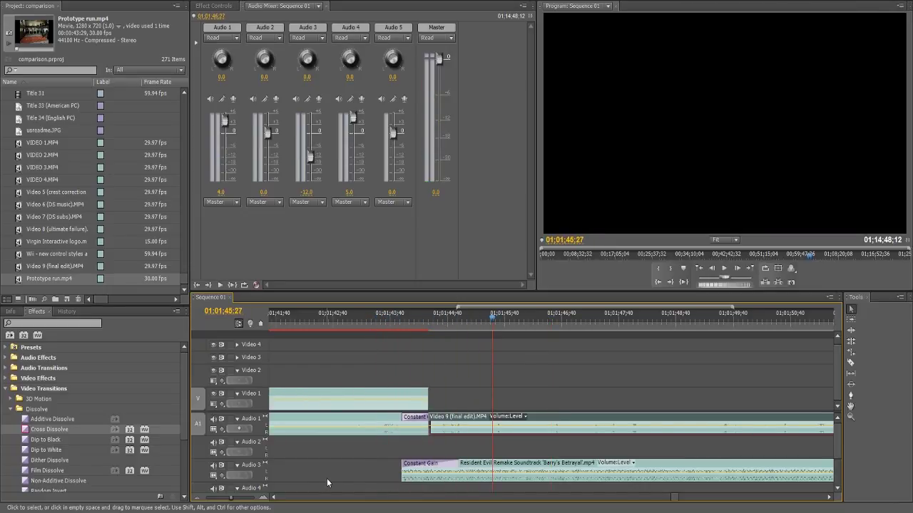
{"action": "left_click_drag", "start_coordinate": [229, 501], "coordinate": [225, 503]}
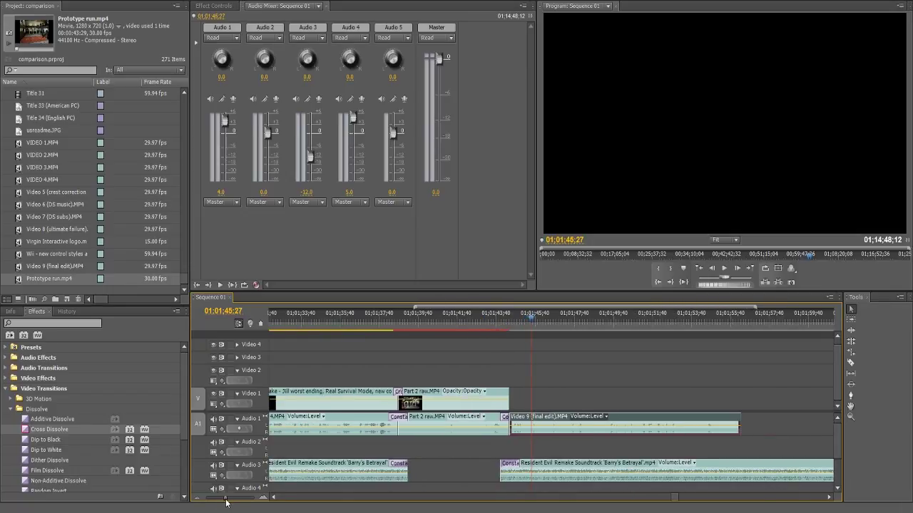
Split the Video 9 narration at 01;01;55;16 and delete the leftover piece behind the cut
{"action": "left_click", "coordinate": [688, 321]}
{"action": "key", "text": "space"}
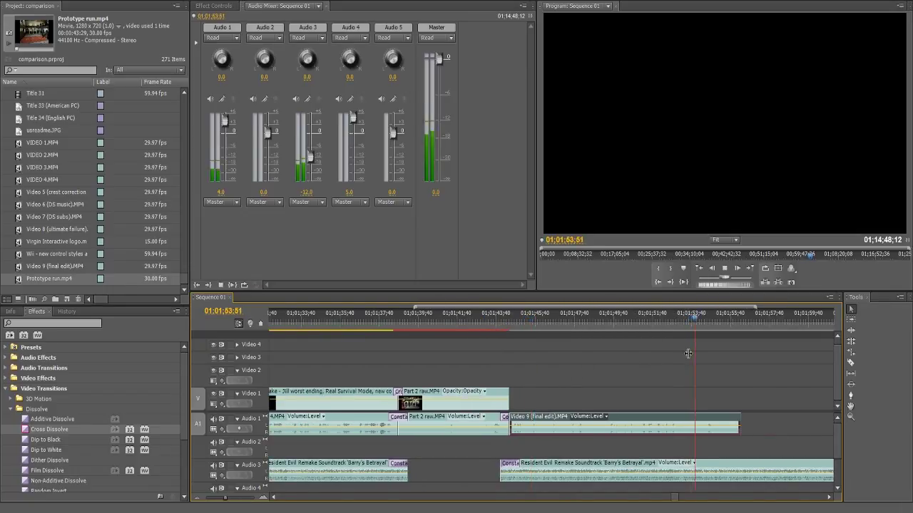
{"action": "key", "text": "ctrl+k"}
{"action": "left_click", "coordinate": [731, 422]}
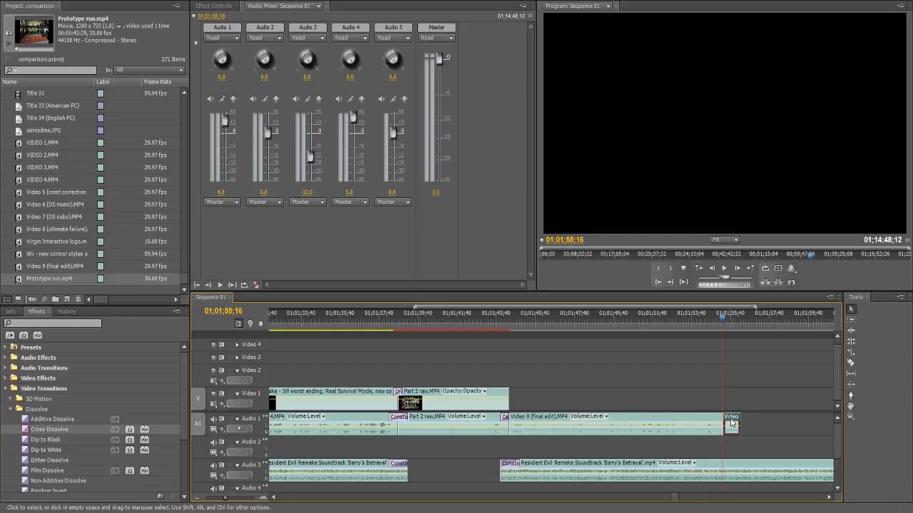
{"action": "key", "text": "Delete"}
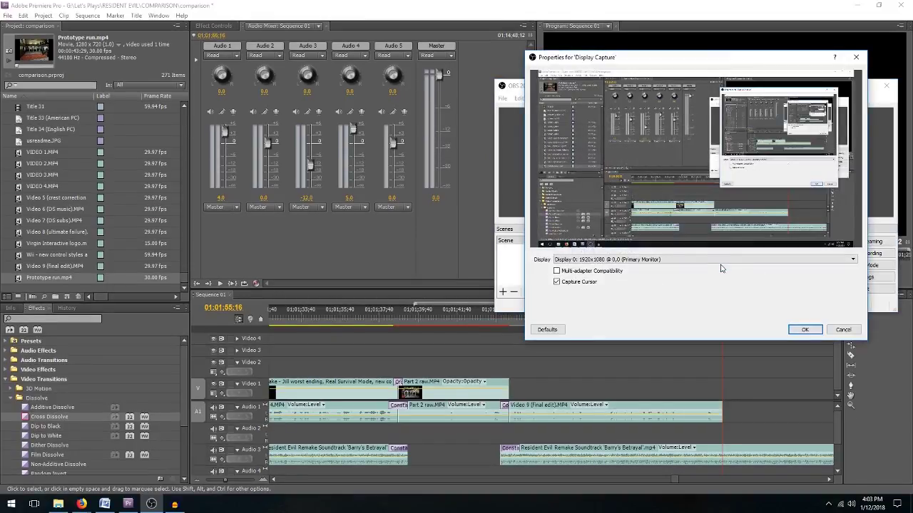
Accept the Display Capture properties in OBS, then look through the COMPARISON folder in File Explorer for the GCN full Jill playthrough video
{"action": "left_click", "coordinate": [796, 331]}
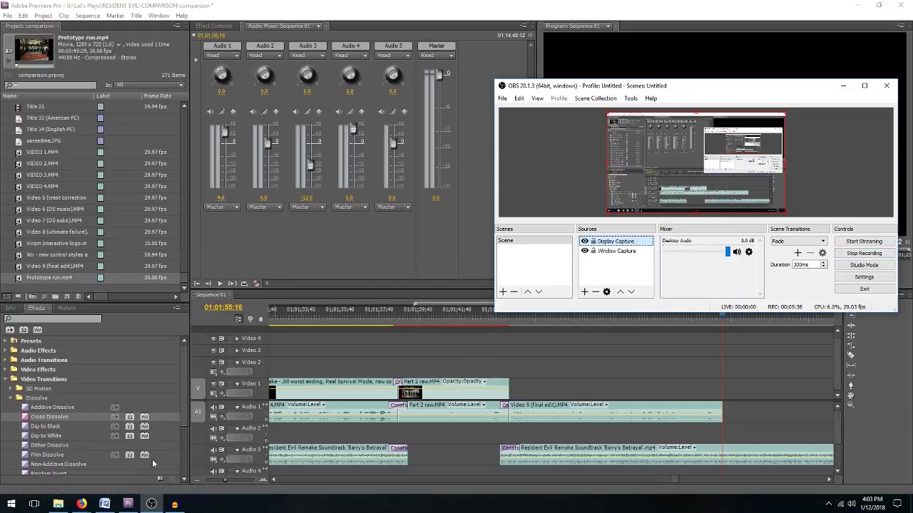
{"action": "left_click", "coordinate": [57, 506]}
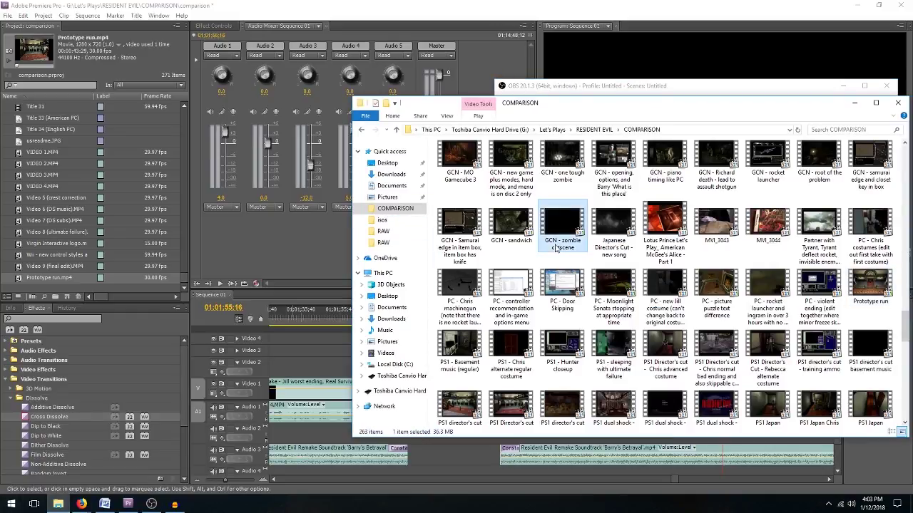
{"action": "scroll", "coordinate": [555, 245], "scroll_direction": "up", "scroll_amount": 10}
{"action": "scroll", "coordinate": [556, 245], "scroll_direction": "down", "scroll_amount": 15}
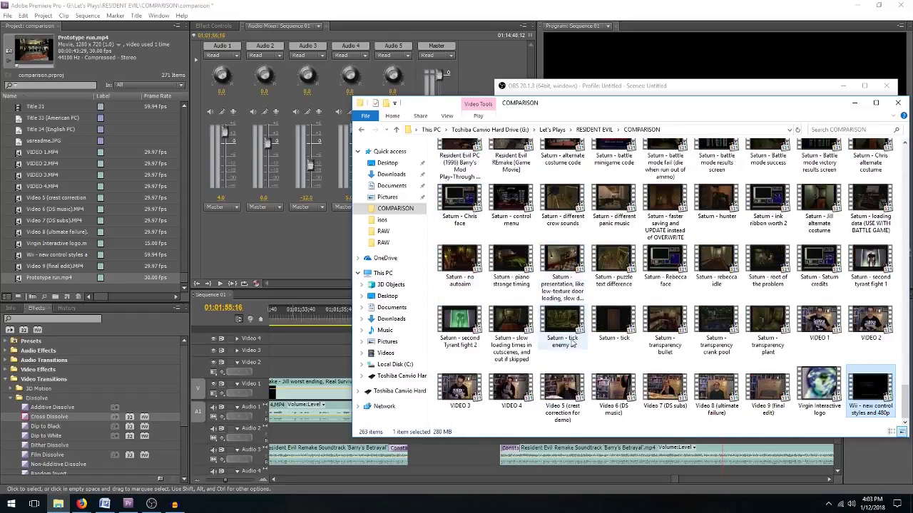
{"action": "left_click", "coordinate": [622, 285]}
{"action": "type", "text": "gcn"}
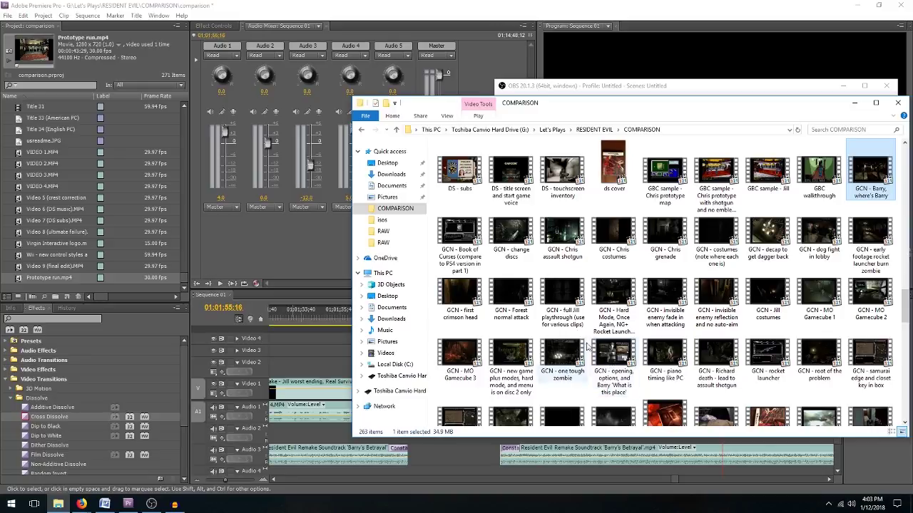
{"action": "left_click", "coordinate": [557, 302]}
Switch back to Premiere Pro and load the project's GCN - full Jill playthrough (use for various clips).mp4 for source viewing
{"action": "left_click_drag", "start_coordinate": [184, 280], "coordinate": [171, 155]}
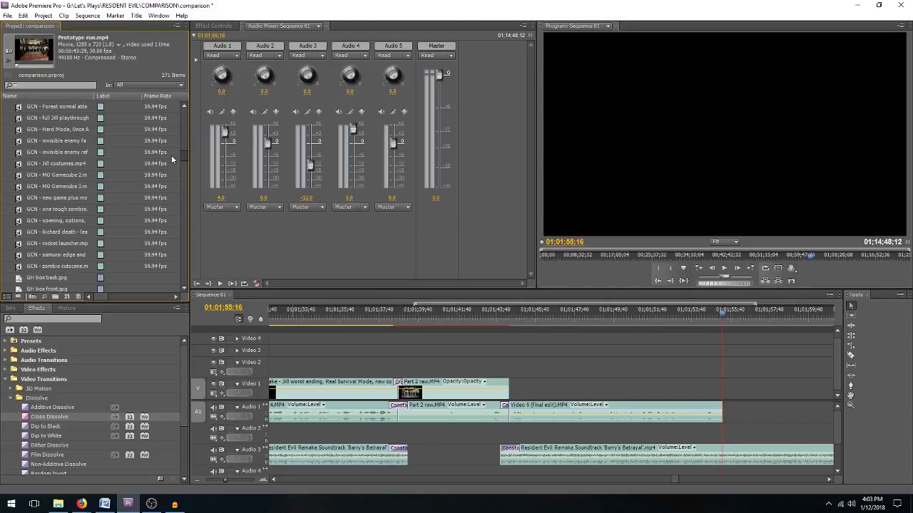
{"action": "left_click", "coordinate": [17, 120]}
{"action": "double_click", "coordinate": [17, 120]}
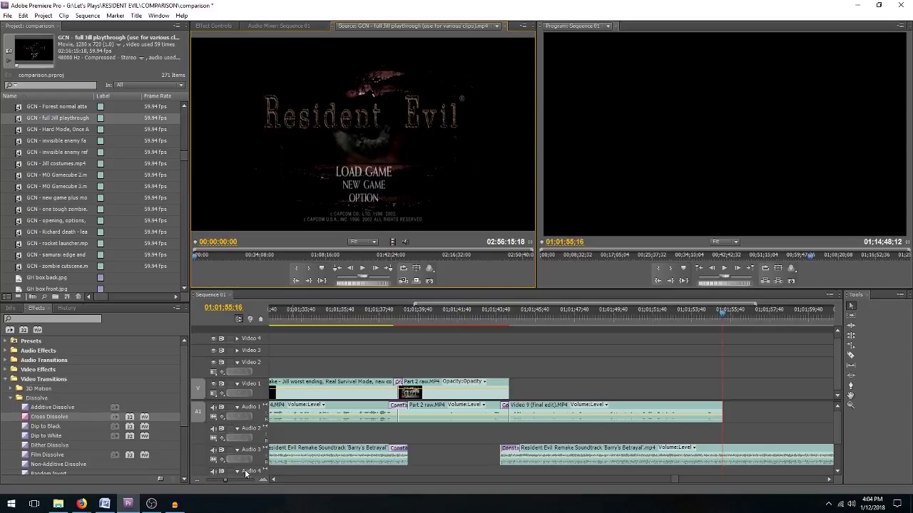
Place the GCN full Jill playthrough clip on Video 3 beyond the edited footage and cut away most of its beginning
{"action": "left_click_drag", "start_coordinate": [221, 482], "coordinate": [195, 491]}
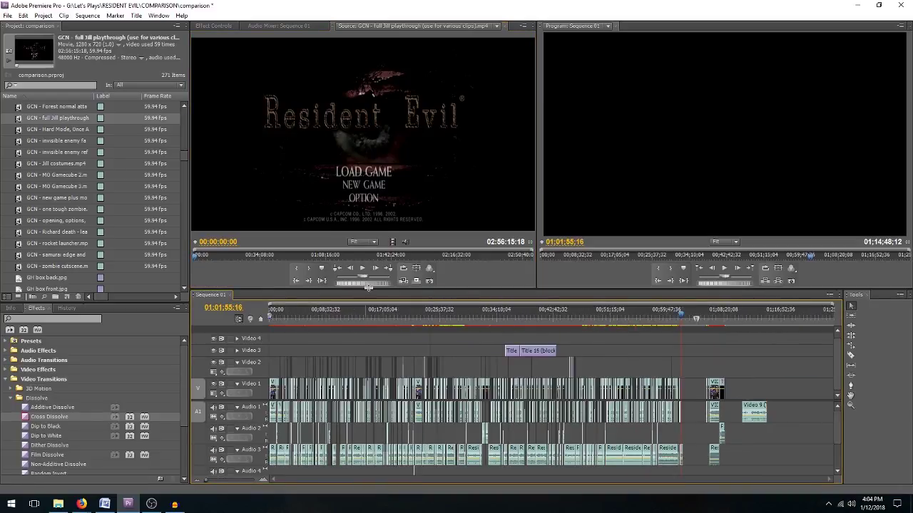
{"action": "left_click_drag", "start_coordinate": [392, 242], "coordinate": [700, 352]}
{"action": "left_click_drag", "start_coordinate": [213, 481], "coordinate": [205, 483]}
{"action": "left_click_drag", "start_coordinate": [760, 318], "coordinate": [778, 318]}
{"action": "mouse_move", "coordinate": [420, 355]}
{"action": "left_mouse_down"}
{"action": "mouse_move", "coordinate": [770, 355]}
{"action": "mouse_move", "coordinate": [427, 350]}
{"action": "left_mouse_up"}
Trim the start of the GCN full Jill playthrough clip on Video 3 to 01;16;54;58
{"action": "left_click", "coordinate": [431, 318]}
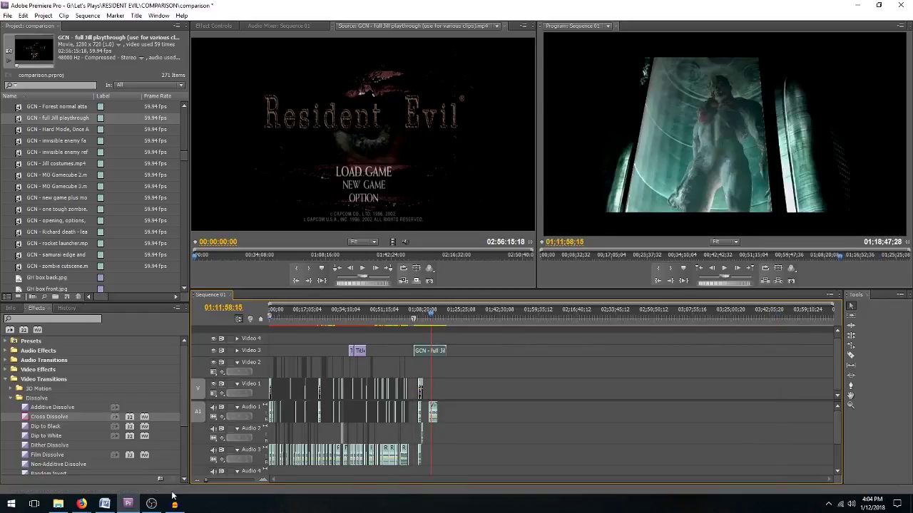
{"action": "scroll", "coordinate": [412, 406], "scroll_direction": "up", "scroll_amount": 8}
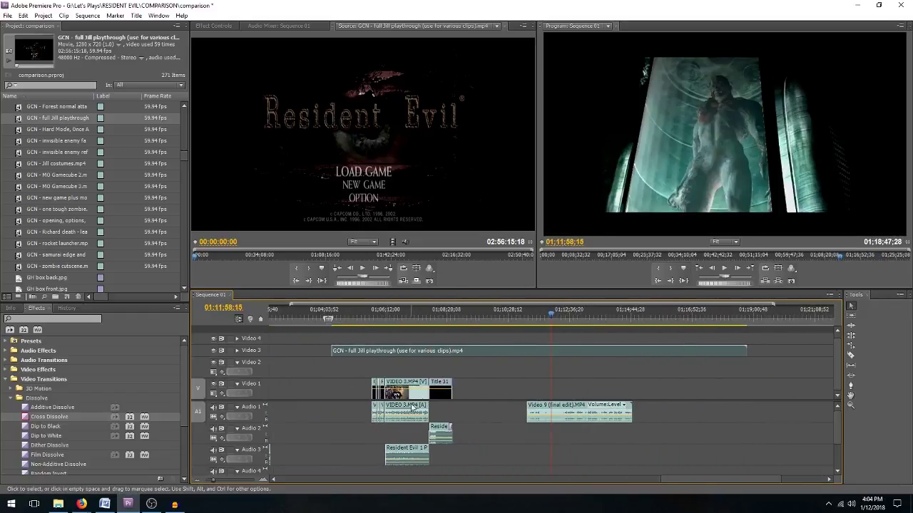
{"action": "left_click_drag", "start_coordinate": [554, 313], "coordinate": [697, 313]}
{"action": "left_click_drag", "start_coordinate": [327, 348], "coordinate": [693, 350]}
{"action": "left_click_drag", "start_coordinate": [226, 478], "coordinate": [218, 478]}
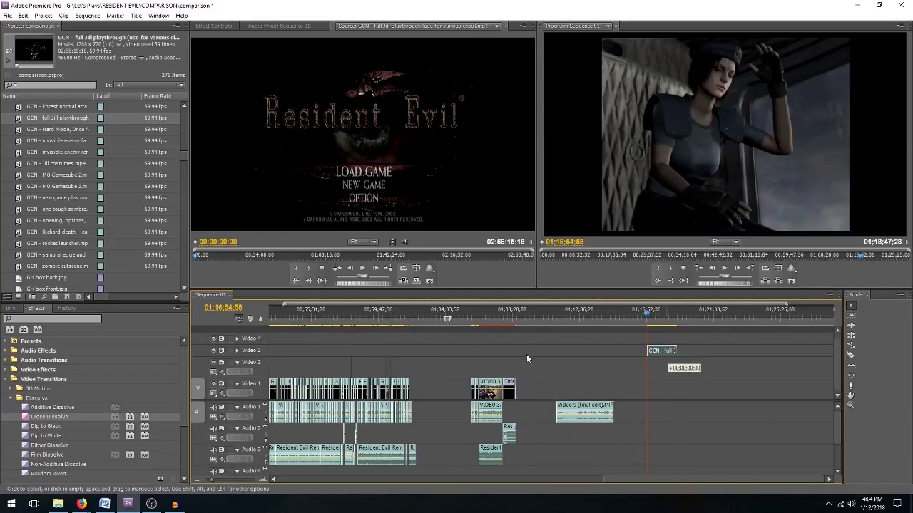
Move the GCN clip to Video 2 in the empty stretch after the narration, split it at 01;03;13;45 and delete the later piece
{"action": "left_click_drag", "start_coordinate": [583, 352], "coordinate": [434, 365]}
{"action": "left_click", "coordinate": [432, 318]}
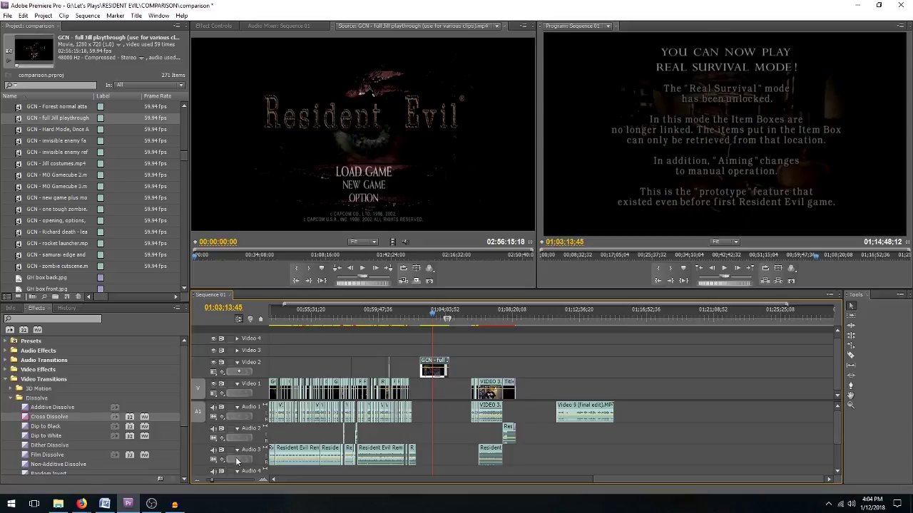
{"action": "left_click_drag", "start_coordinate": [212, 483], "coordinate": [220, 483]}
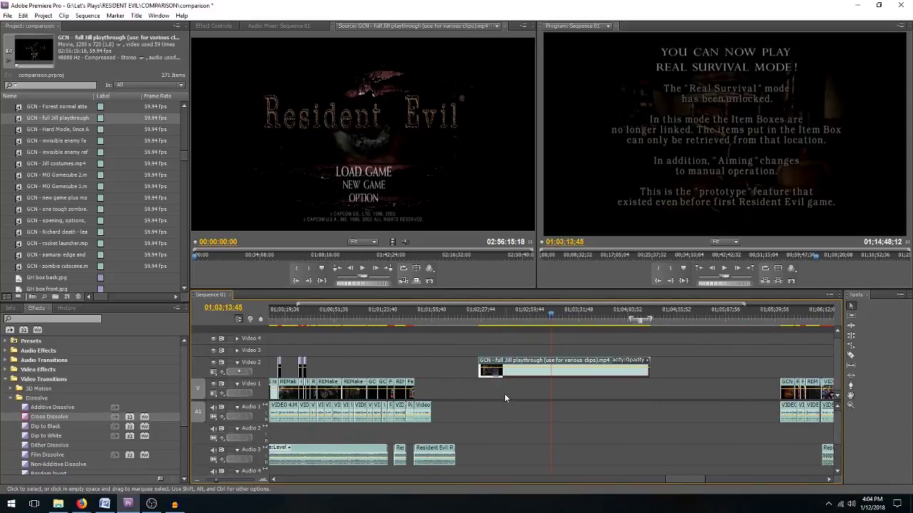
{"action": "key", "text": "c"}
{"action": "left_click", "coordinate": [550, 367]}
{"action": "key", "text": "v"}
{"action": "left_click", "coordinate": [563, 367]}
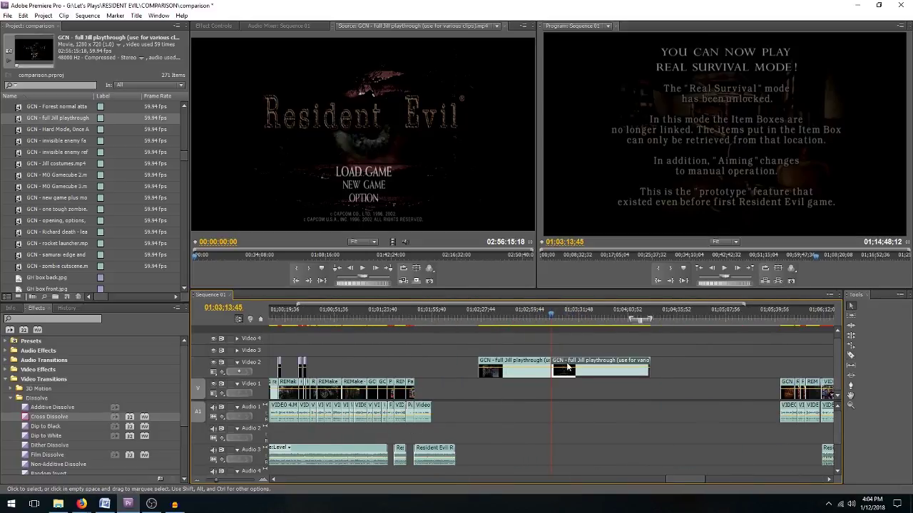
{"action": "key", "text": "Delete"}
Trim the GCN clip's start to 01;03;00;33 and move it onto Video 1 directly after Part 2 raw.MP4
{"action": "left_click", "coordinate": [531, 318]}
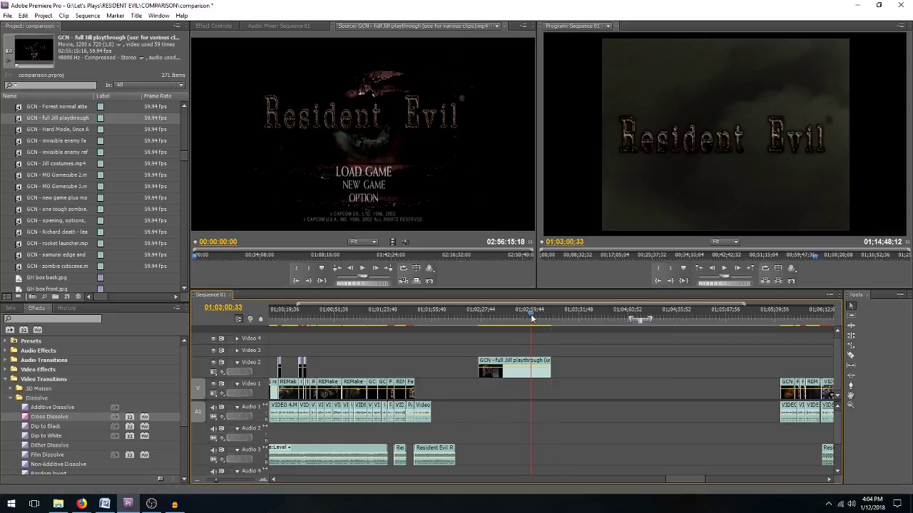
{"action": "left_click_drag", "start_coordinate": [549, 366], "coordinate": [440, 386]}
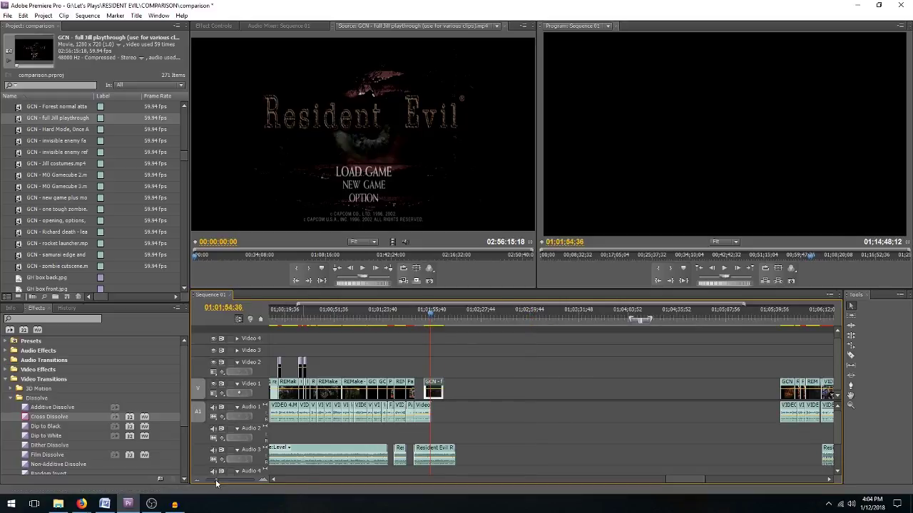
{"action": "left_click", "coordinate": [219, 483]}
{"action": "left_click_drag", "start_coordinate": [219, 481], "coordinate": [223, 480]}
{"action": "left_click_drag", "start_coordinate": [519, 319], "coordinate": [498, 348]}
{"action": "left_click_drag", "start_coordinate": [530, 383], "coordinate": [446, 386]}
Split the GCN clip on Video 1 at the end of the Video 9 narration and delete the excess piece
{"action": "left_click_drag", "start_coordinate": [509, 317], "coordinate": [530, 318]}
{"action": "key", "text": "c"}
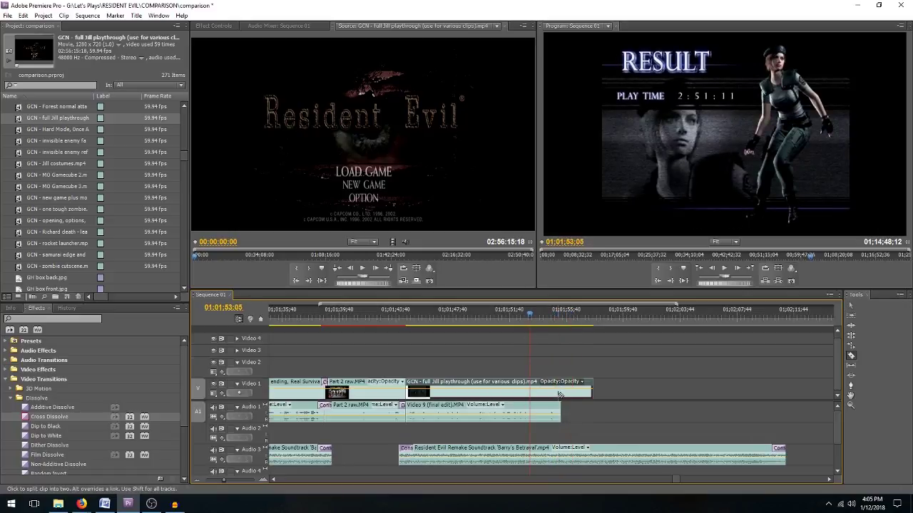
{"action": "left_click", "coordinate": [561, 391]}
{"action": "key", "text": "v"}
{"action": "left_click", "coordinate": [574, 392]}
{"action": "key", "text": "Delete"}
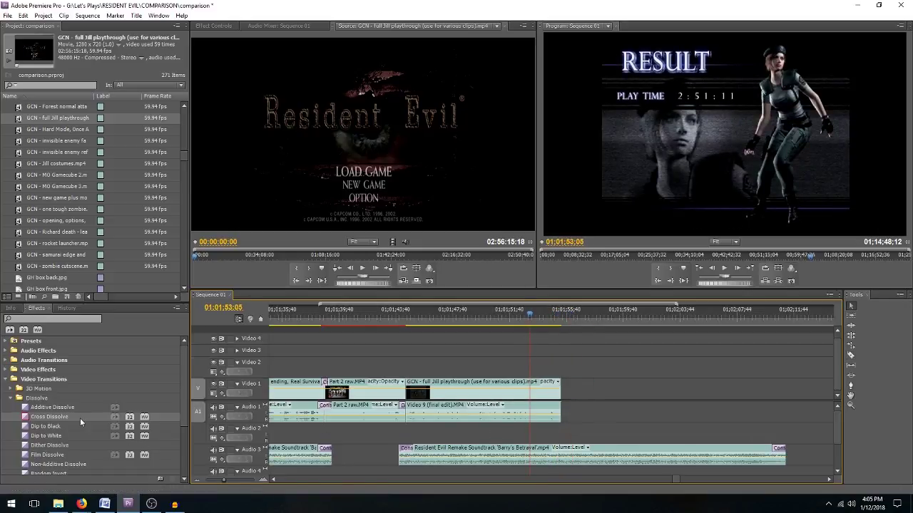
Add a Cross Dissolve between Part 2 raw.MP4 and the GCN clip on Video 1 and play the transition
{"action": "left_click_drag", "start_coordinate": [80, 418], "coordinate": [184, 404]}
{"action": "left_click_drag", "start_coordinate": [406, 385], "coordinate": [404, 384]}
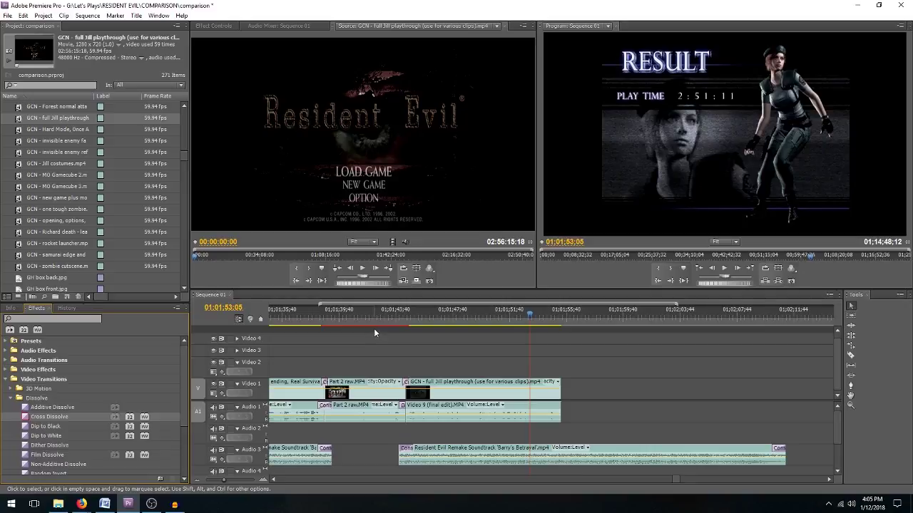
{"action": "left_click_drag", "start_coordinate": [366, 314], "coordinate": [370, 314]}
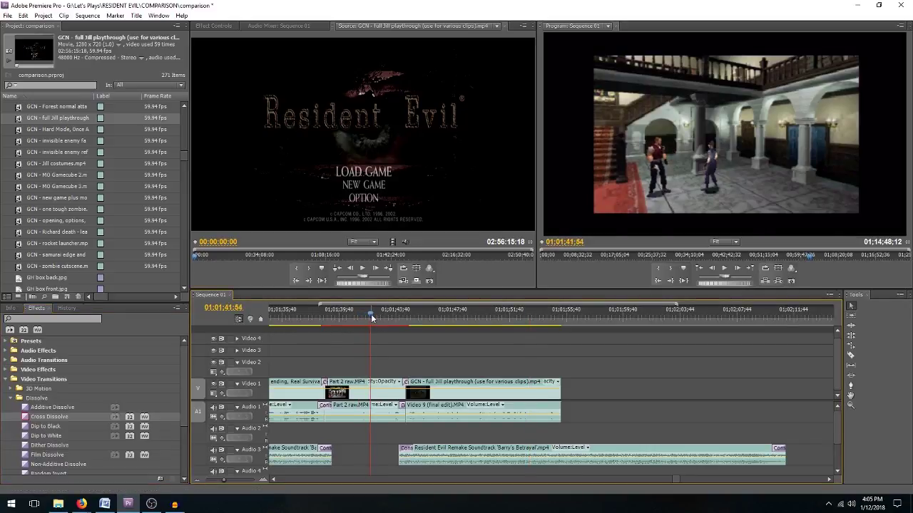
{"action": "key", "text": "space"}
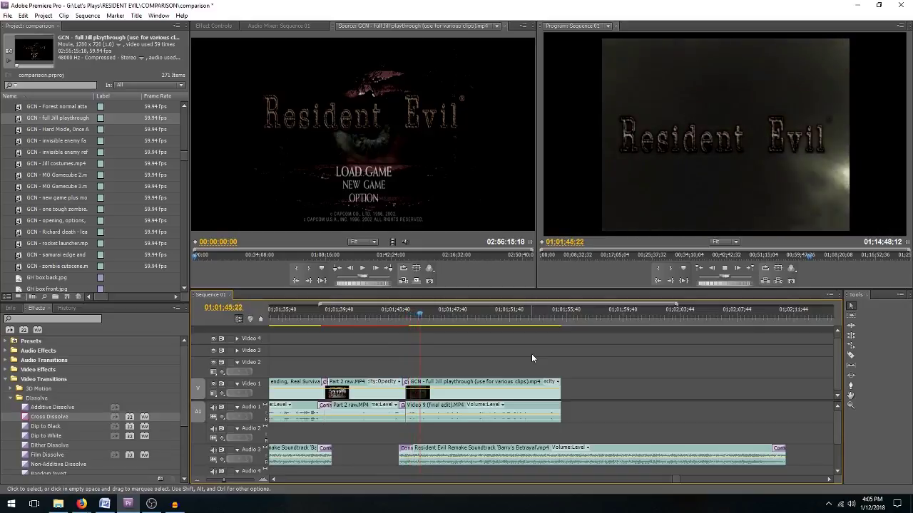
{"action": "left_click", "coordinate": [390, 319]}
{"action": "key", "text": "space"}
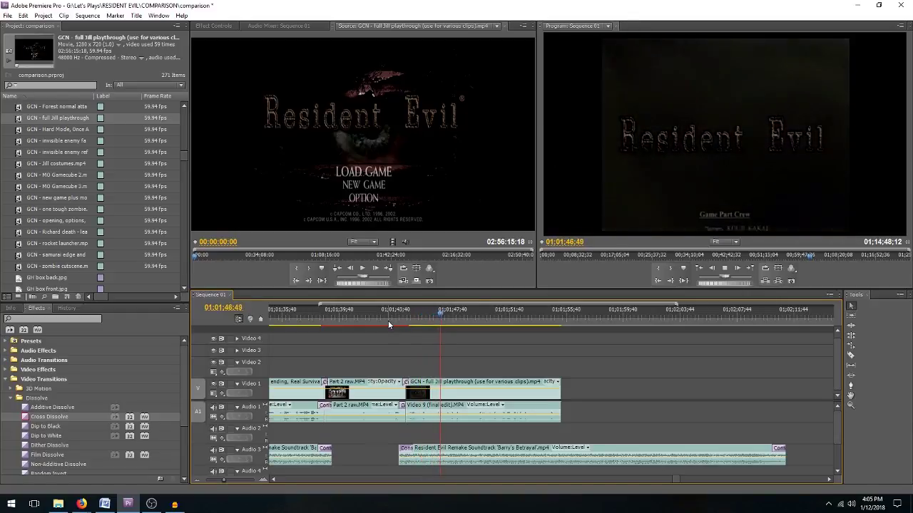
{"action": "key", "text": "space"}
{"action": "left_click_drag", "start_coordinate": [225, 484], "coordinate": [231, 484]}
{"action": "left_click", "coordinate": [410, 313]}
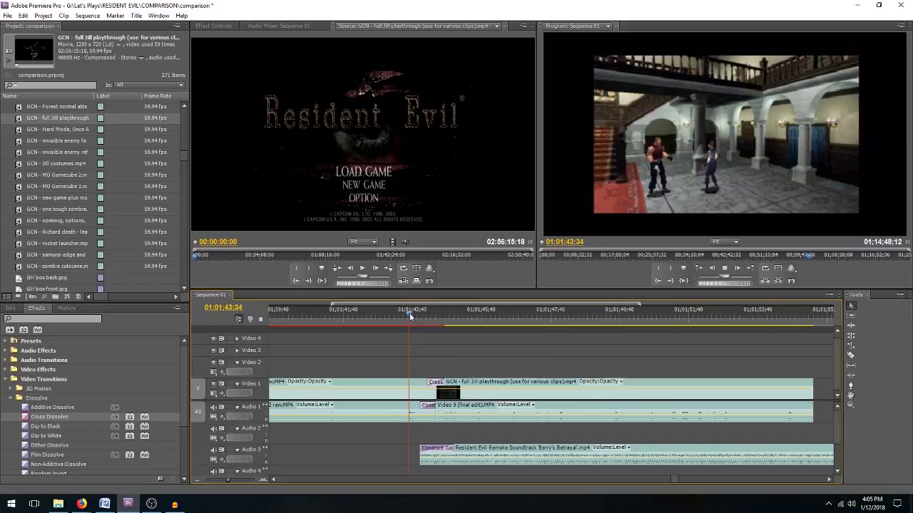
{"action": "key", "text": "space"}
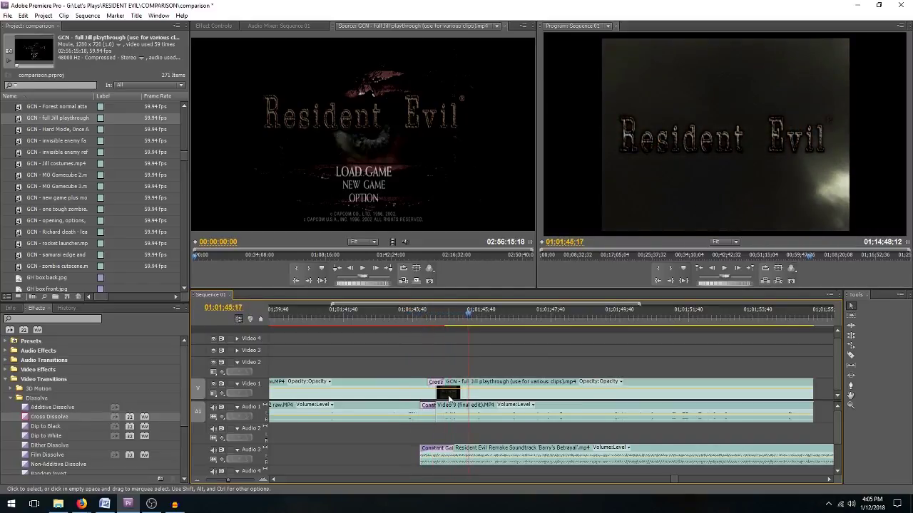
Shift the Video 9 narration slightly later, leaving a short gap after the Part 2 raw.MP4 audio, and play the join
{"action": "left_click_drag", "start_coordinate": [449, 406], "coordinate": [461, 412]}
{"action": "left_click", "coordinate": [363, 318]}
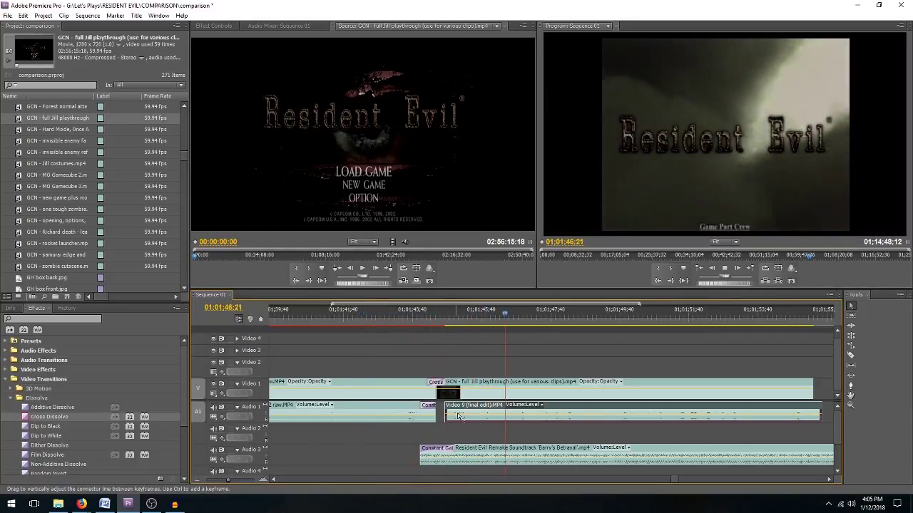
{"action": "left_click", "coordinate": [443, 318]}
{"action": "left_click", "coordinate": [240, 482]}
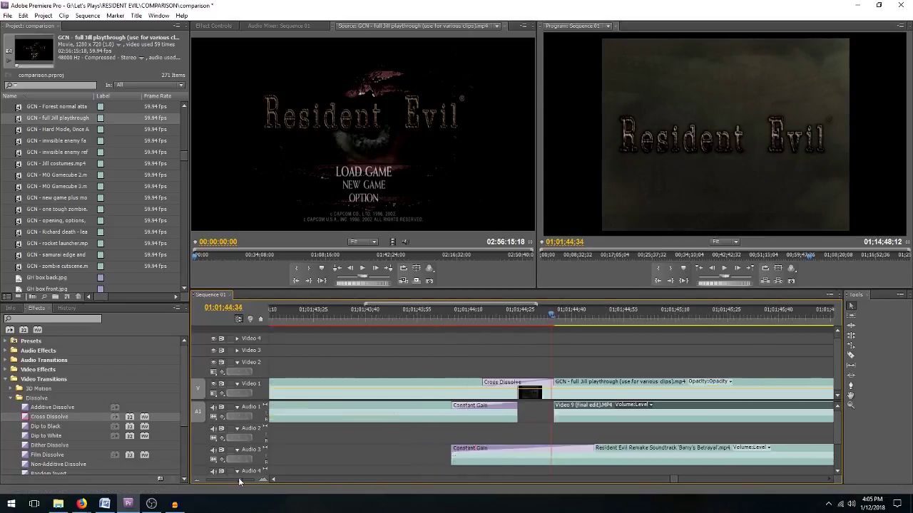
{"action": "left_click", "coordinate": [240, 483]}
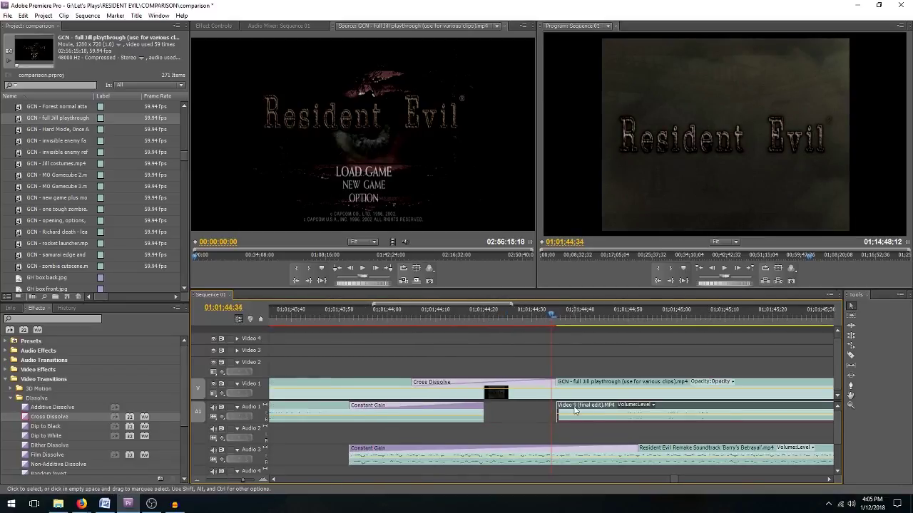
{"action": "left_click_drag", "start_coordinate": [575, 410], "coordinate": [535, 412]}
{"action": "left_click_drag", "start_coordinate": [235, 477], "coordinate": [232, 479]}
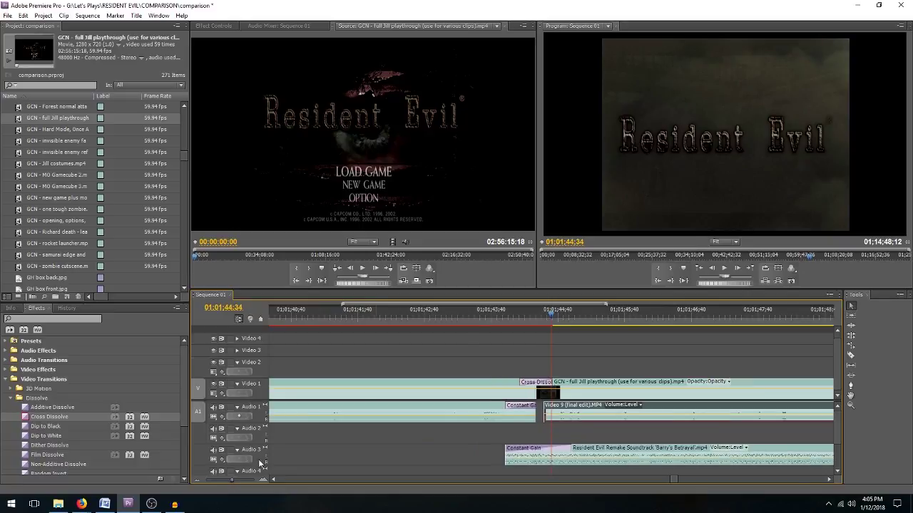
{"action": "left_click", "coordinate": [480, 310]}
{"action": "key", "text": "space"}
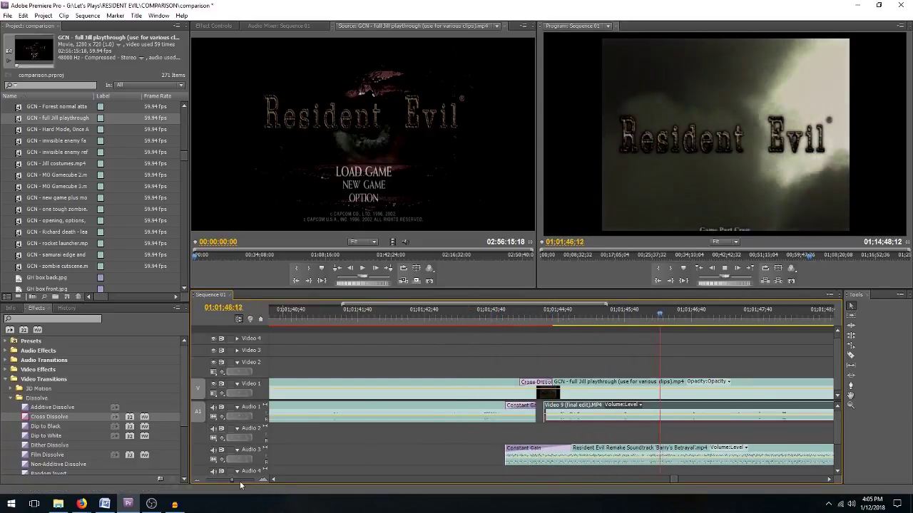
Extend the end of the GCN clip on Video 1 to match the end of the Video 9 narration
{"action": "mouse_move", "coordinate": [232, 479]}
{"action": "left_mouse_down"}
{"action": "mouse_move", "coordinate": [224, 482]}
{"action": "mouse_move", "coordinate": [240, 481]}
{"action": "left_mouse_up"}
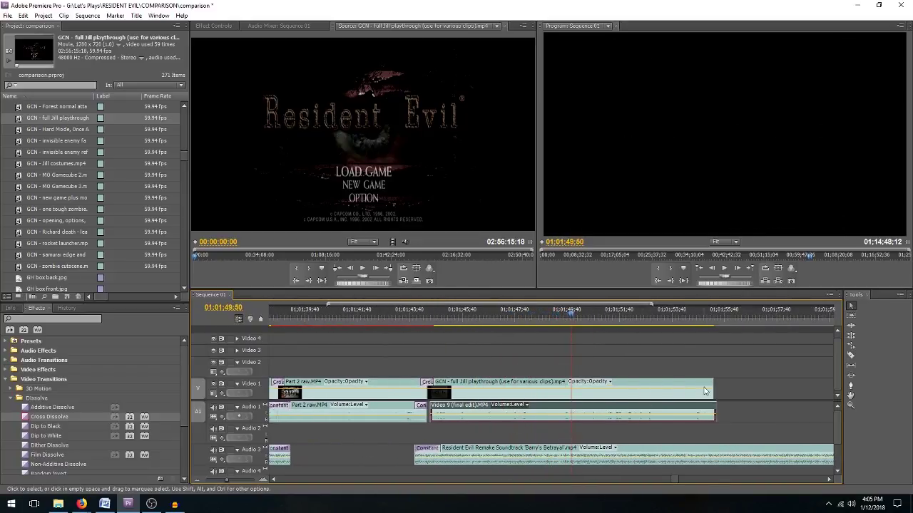
{"action": "left_click_drag", "start_coordinate": [703, 390], "coordinate": [706, 390]}
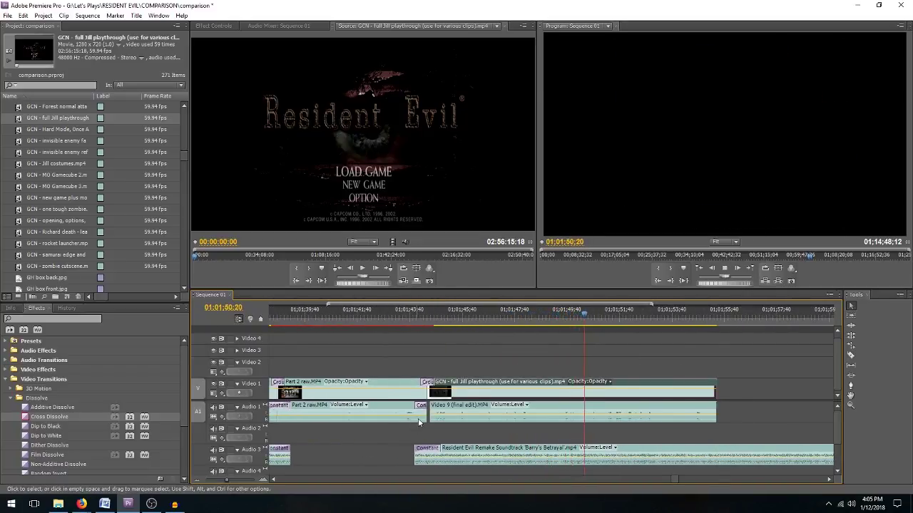
{"action": "left_click_drag", "start_coordinate": [476, 323], "coordinate": [470, 323]}
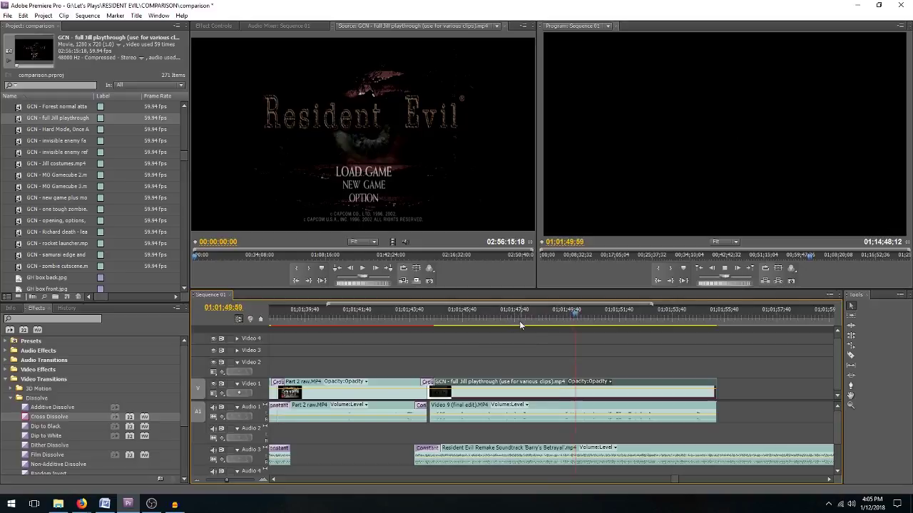
Split the GCN clip on Video 1 at 01;01;48;05, in the black after the Resident Evil title footage
{"action": "left_click", "coordinate": [502, 316]}
{"action": "left_click_drag", "start_coordinate": [502, 317], "coordinate": [526, 315]}
{"action": "key", "text": "c"}
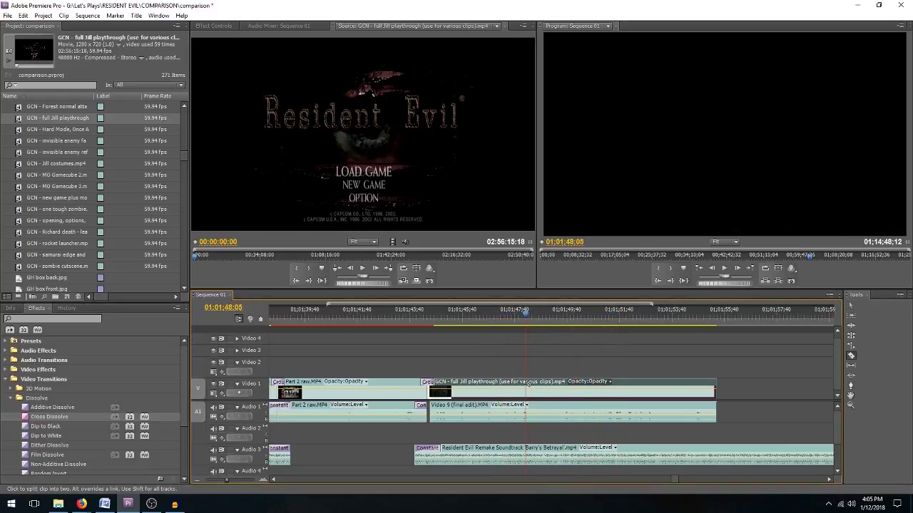
{"action": "left_click", "coordinate": [526, 389]}
{"action": "key", "text": "v"}
Join the two GCN pieces at about 01;01;49;40 and extend the first piece's start back to Part 2 raw.MP4
{"action": "left_click_drag", "start_coordinate": [579, 317], "coordinate": [591, 325]}
{"action": "left_click_drag", "start_coordinate": [526, 389], "coordinate": [555, 388]}
{"action": "left_click_drag", "start_coordinate": [469, 385], "coordinate": [428, 385]}
Reapply the Cross Dissolve between Part 2 raw.MP4 and the first GCN piece and play through the transition
{"action": "left_click_drag", "start_coordinate": [71, 409], "coordinate": [427, 396]}
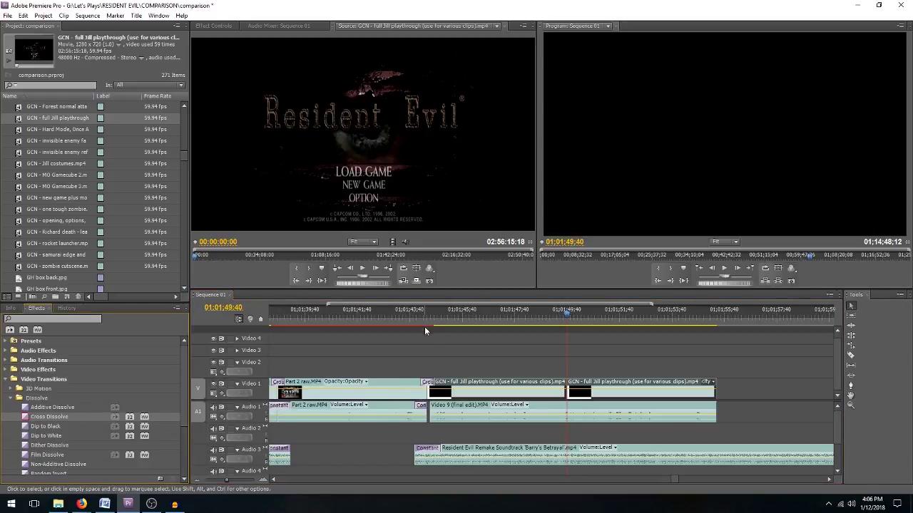
{"action": "left_click", "coordinate": [403, 314]}
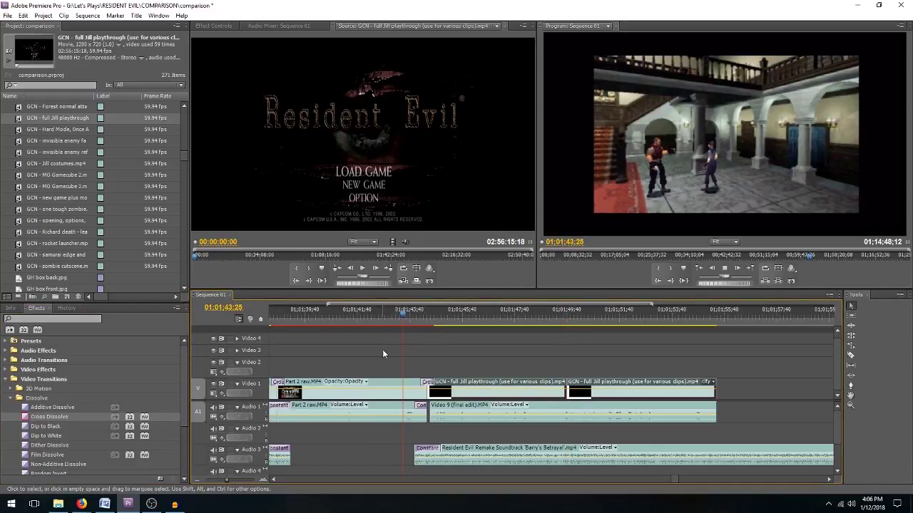
{"action": "key", "text": "space"}
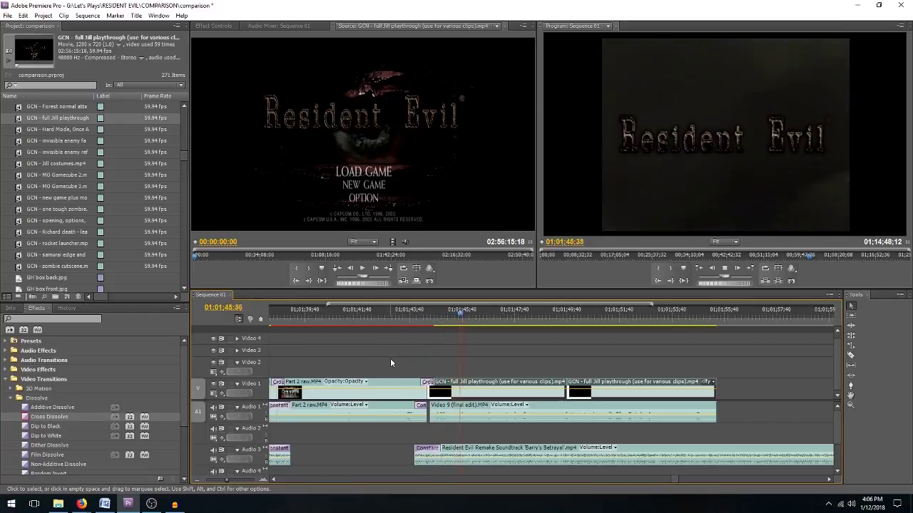
Trim the first GCN piece's start to 01;01;44;54, move it back against Part 2 raw.MP4 with a new Cross Dissolve, and play it
{"action": "left_click", "coordinate": [442, 316]}
{"action": "left_click_drag", "start_coordinate": [445, 315], "coordinate": [441, 319]}
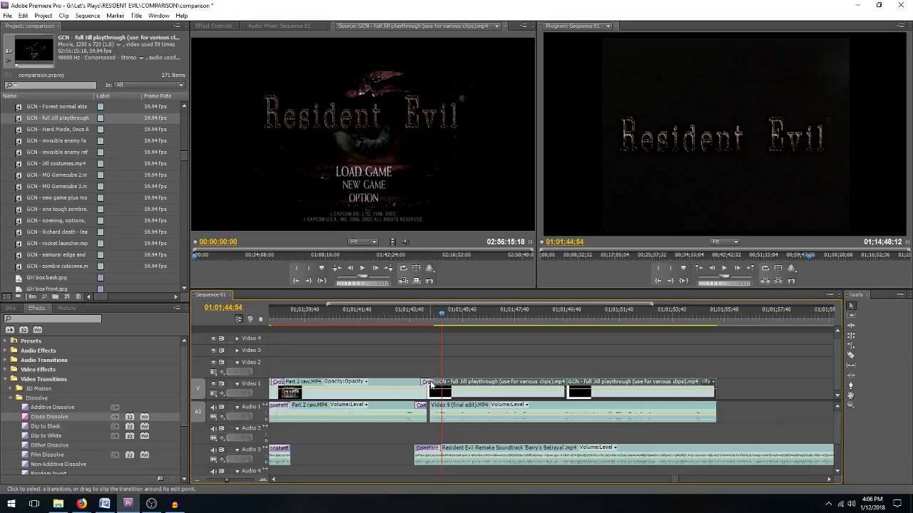
{"action": "mouse_move", "coordinate": [430, 386]}
{"action": "left_mouse_down"}
{"action": "mouse_move", "coordinate": [442, 384]}
{"action": "mouse_move", "coordinate": [439, 391]}
{"action": "left_mouse_up"}
{"action": "left_click_drag", "start_coordinate": [72, 416], "coordinate": [429, 386]}
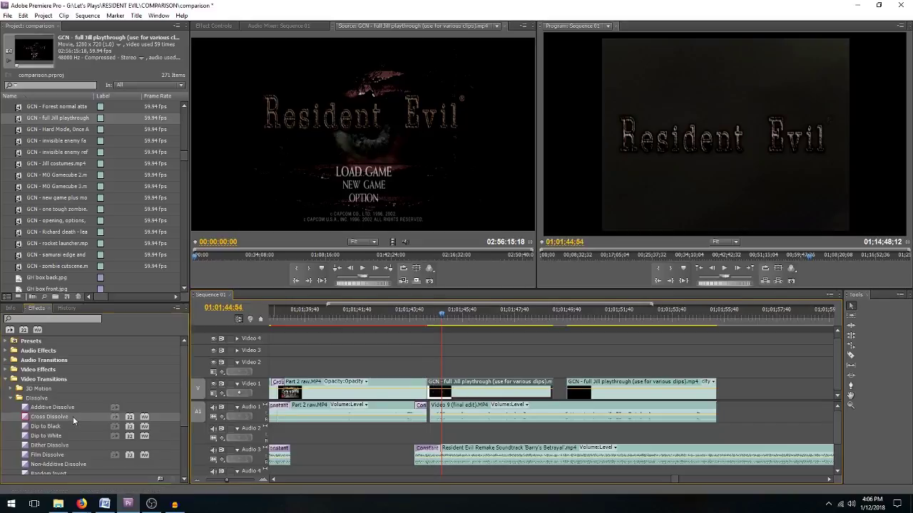
{"action": "left_click", "coordinate": [408, 317]}
{"action": "key", "text": "space"}
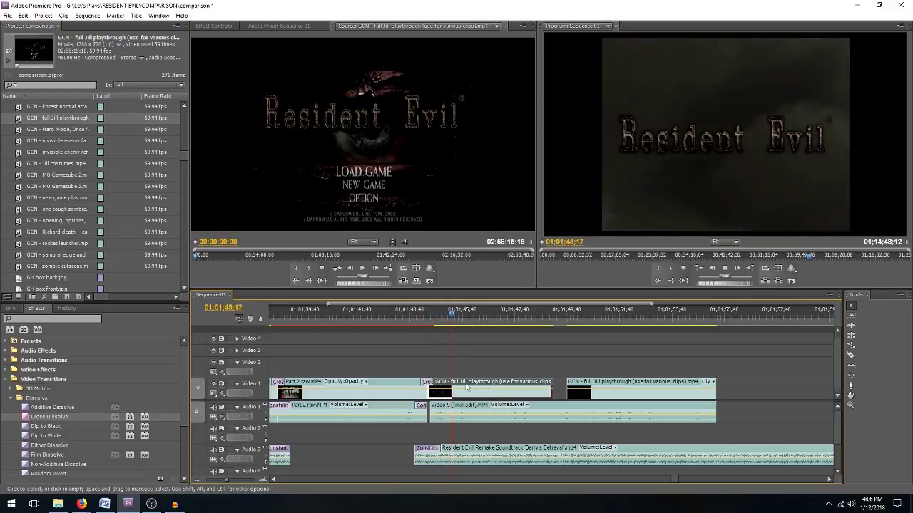
Trim the first GCN piece's start slightly further, butt it against Part 2 raw.MP4 again and restore the Cross Dissolve
{"action": "left_click", "coordinate": [421, 311]}
{"action": "left_click_drag", "start_coordinate": [421, 311], "coordinate": [427, 312]}
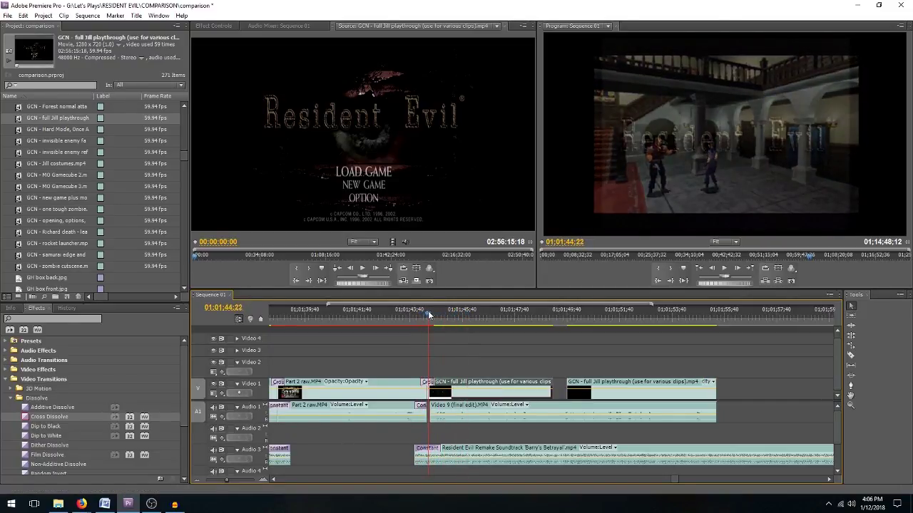
{"action": "left_click_drag", "start_coordinate": [226, 479], "coordinate": [232, 480]}
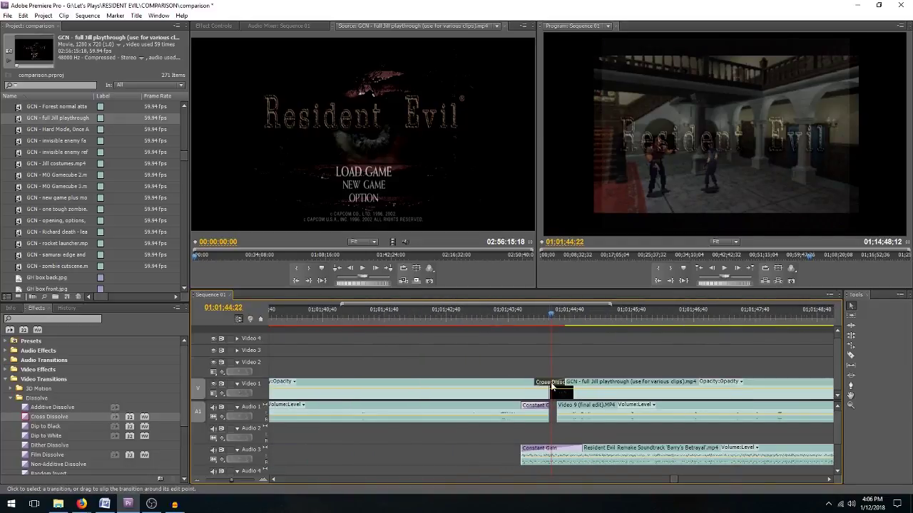
{"action": "left_click_drag", "start_coordinate": [551, 386], "coordinate": [574, 391]}
{"action": "left_click_drag", "start_coordinate": [70, 414], "coordinate": [549, 391]}
{"action": "left_click", "coordinate": [499, 314]}
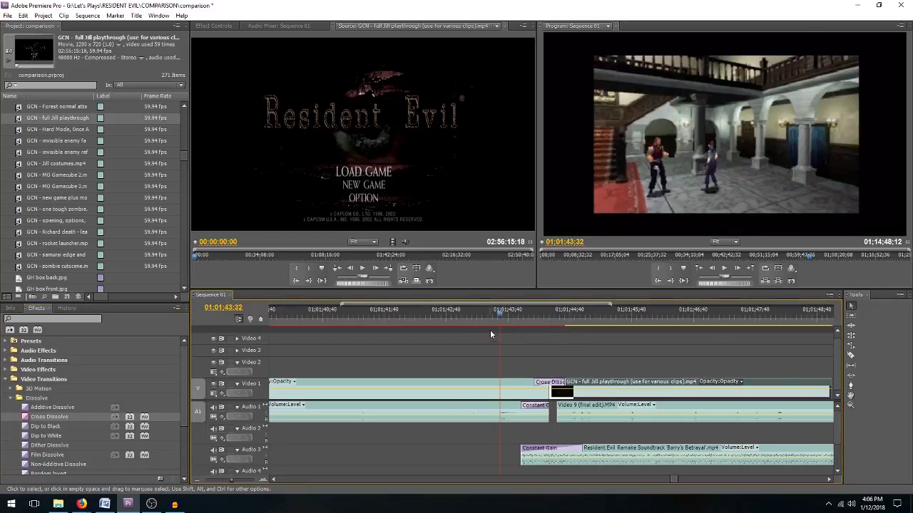
Adjust the second GCN piece's start just before the RESULT screen and move the piece back against the first GCN piece
{"action": "key", "text": "space"}
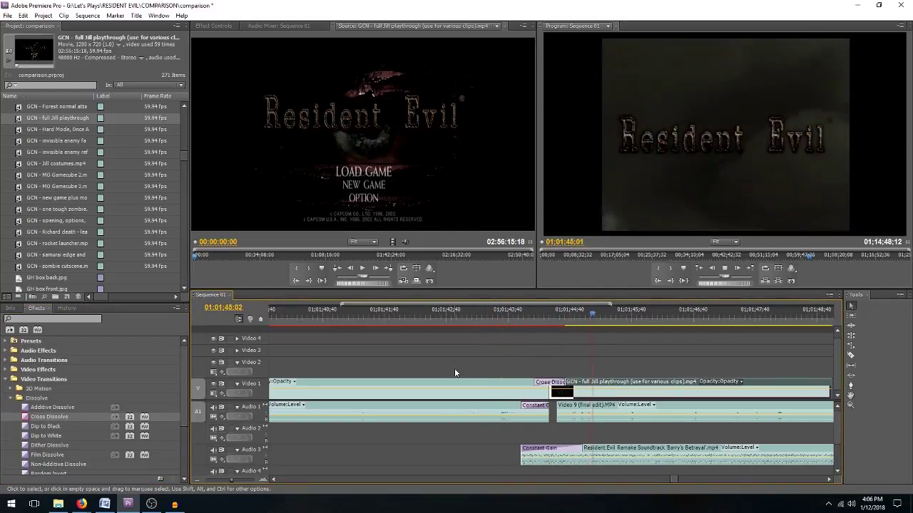
{"action": "left_click_drag", "start_coordinate": [235, 483], "coordinate": [224, 484]}
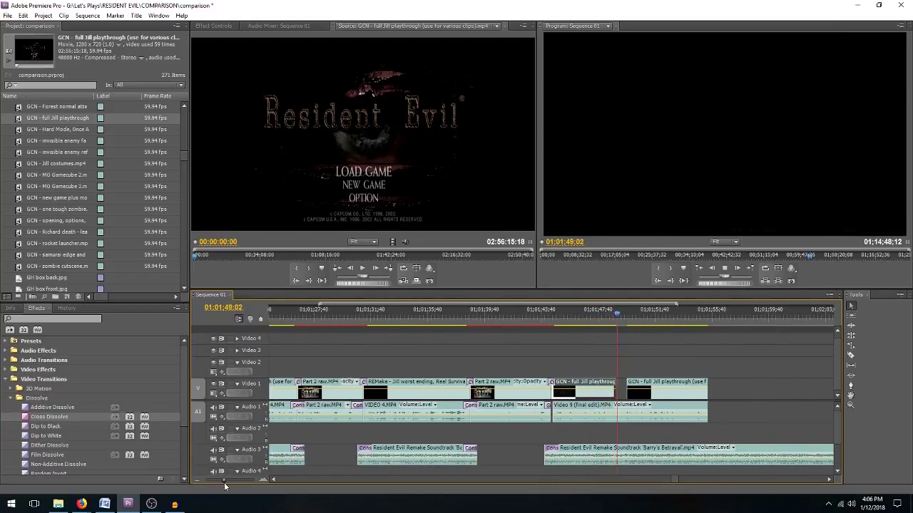
{"action": "left_click_drag", "start_coordinate": [224, 485], "coordinate": [235, 484]}
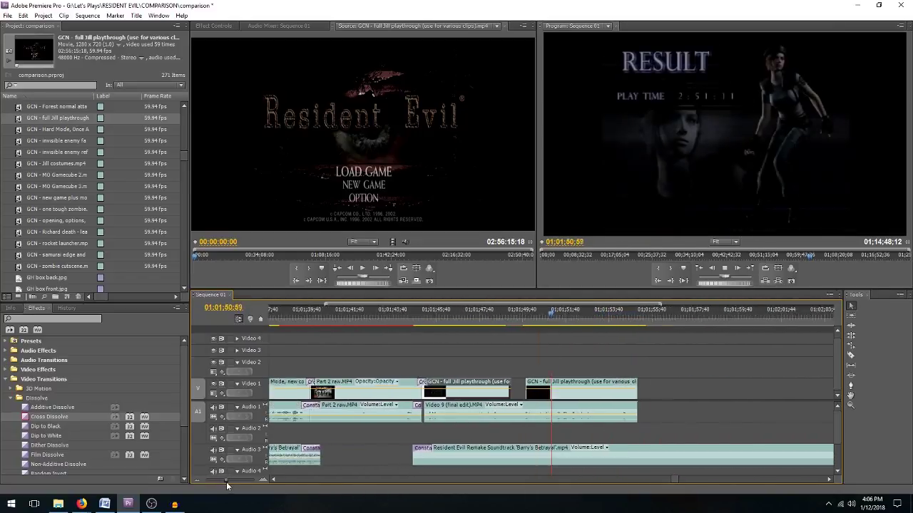
{"action": "left_click", "coordinate": [507, 318]}
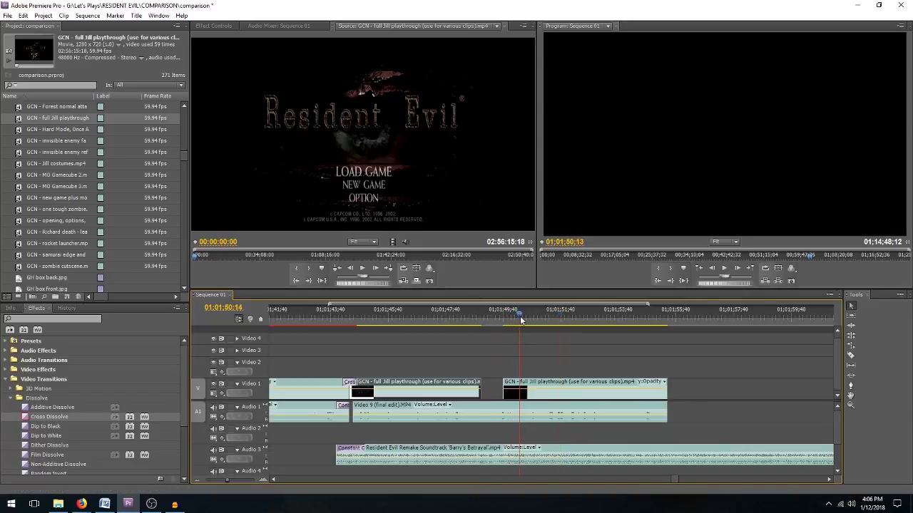
{"action": "mouse_move", "coordinate": [533, 321]}
{"action": "left_mouse_down"}
{"action": "mouse_move", "coordinate": [540, 318]}
{"action": "mouse_move", "coordinate": [527, 320]}
{"action": "left_mouse_up"}
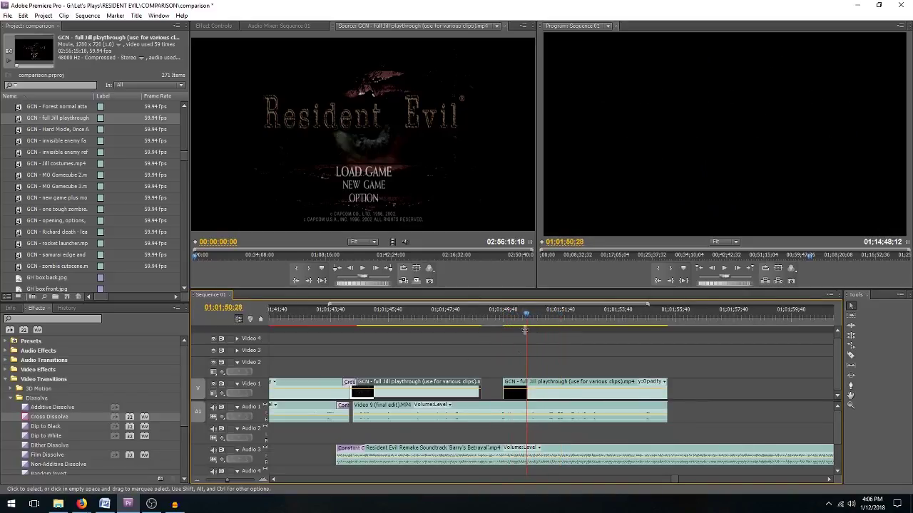
{"action": "mouse_move", "coordinate": [500, 383]}
{"action": "left_mouse_down"}
{"action": "mouse_move", "coordinate": [534, 385]}
{"action": "mouse_move", "coordinate": [512, 386]}
{"action": "left_mouse_up"}
{"action": "left_click_drag", "start_coordinate": [639, 381], "coordinate": [666, 382]}
{"action": "left_click_drag", "start_coordinate": [628, 318], "coordinate": [665, 325]}
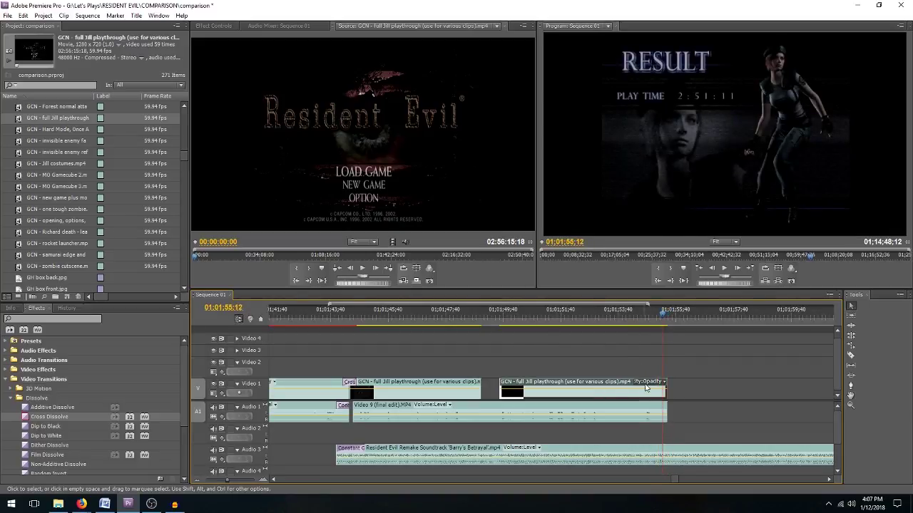
{"action": "left_click_drag", "start_coordinate": [549, 383], "coordinate": [532, 384]}
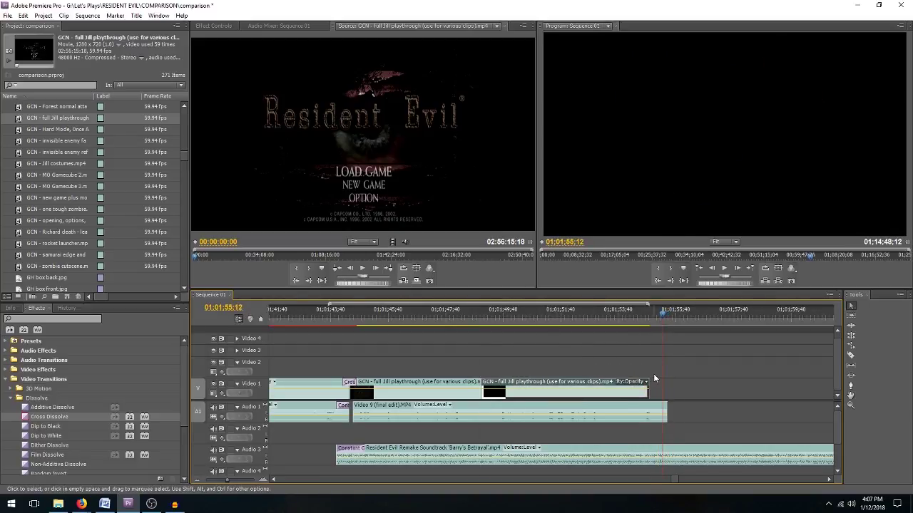
Extend the second GCN piece's end to the end of the Video 9 (final edit) narration beneath it and save the project
{"action": "left_click_drag", "start_coordinate": [652, 381], "coordinate": [663, 382]}
{"action": "left_click", "coordinate": [663, 321]}
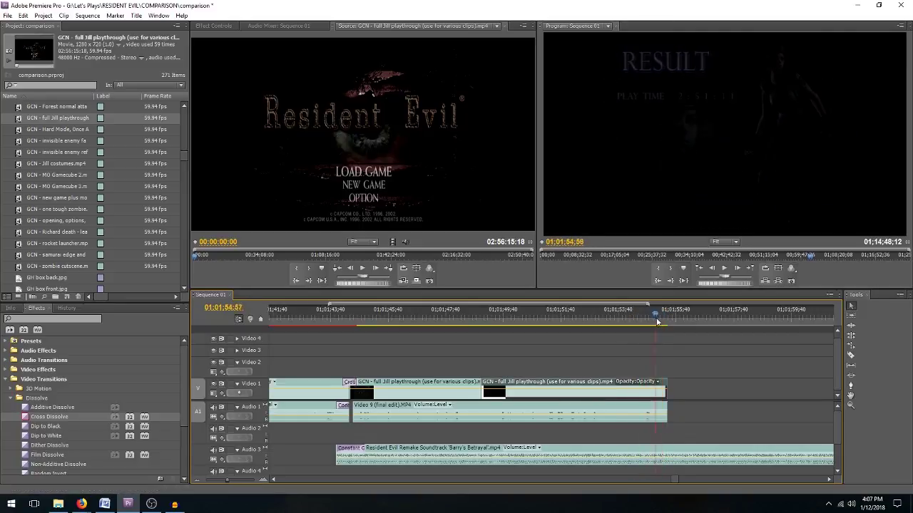
{"action": "left_click", "coordinate": [492, 321]}
{"action": "left_click", "coordinate": [375, 322]}
{"action": "key", "text": "space"}
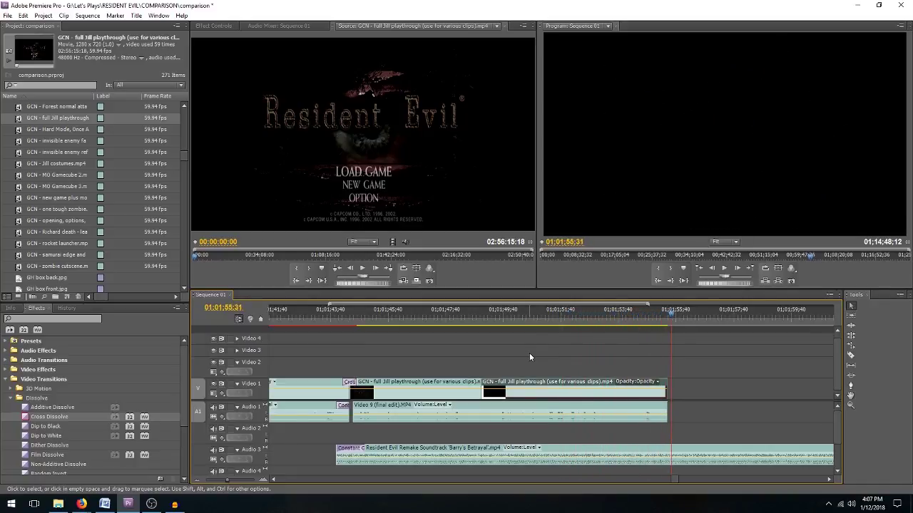
{"action": "key", "text": "ctrl+s"}
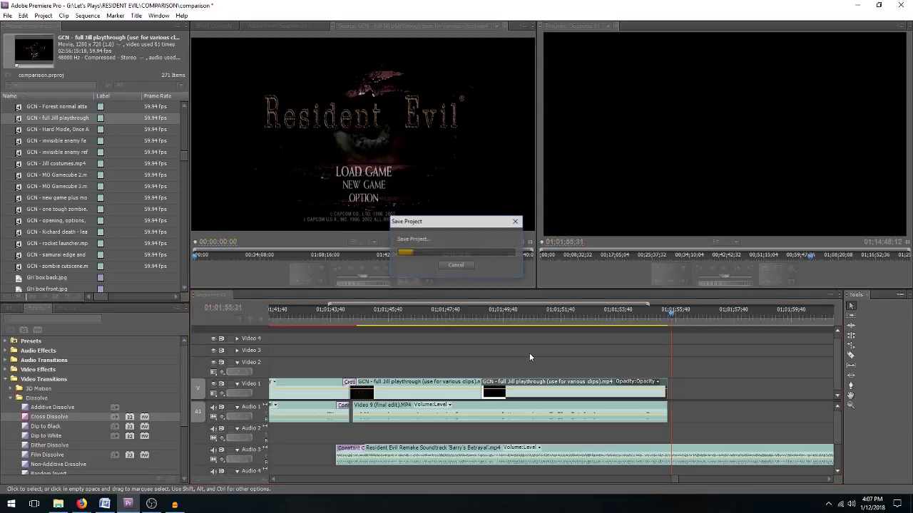
Locate the unused Video 9 (final edit) narration at the end of the sequence and listen to it around 01;13;44
{"action": "key", "text": "minus"}
{"action": "key", "text": "minus"}
{"action": "key", "text": "minus"}
{"action": "key", "text": "minus"}
{"action": "key", "text": "minus"}
{"action": "key", "text": "minus"}
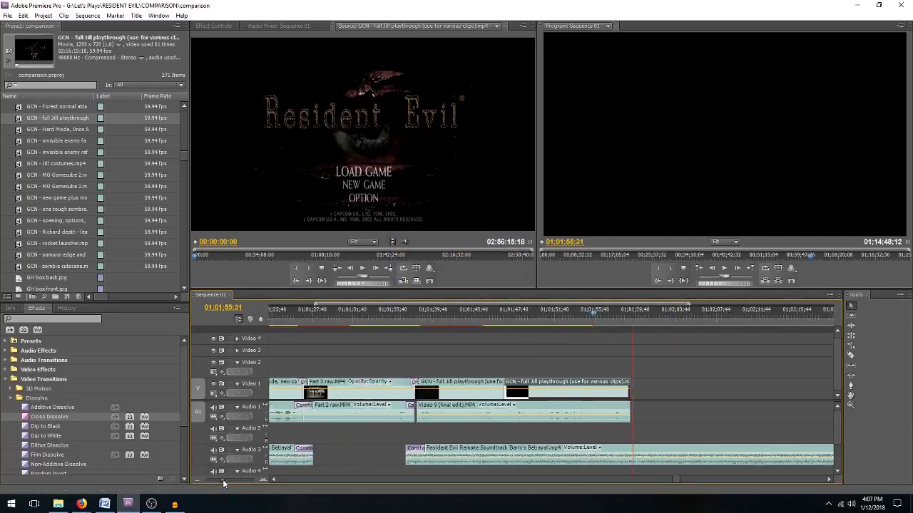
{"action": "left_click_drag", "start_coordinate": [717, 319], "coordinate": [742, 320]}
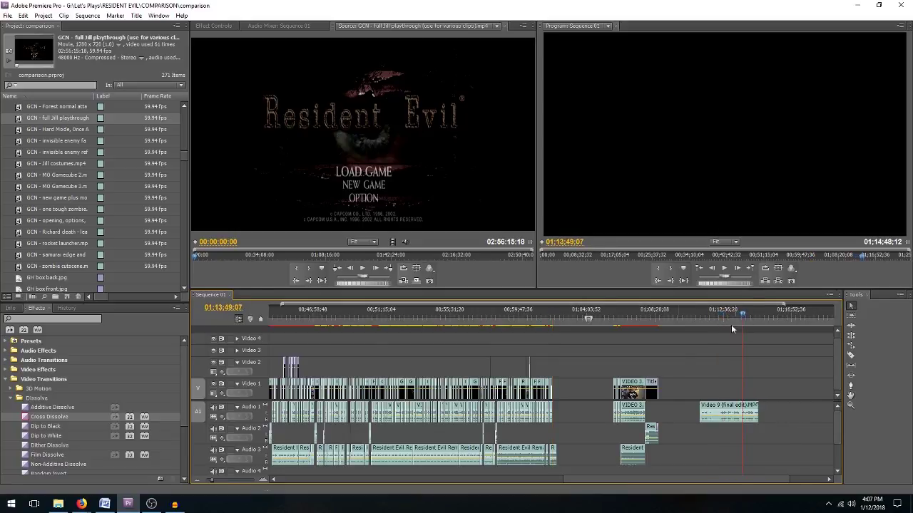
{"action": "key", "text": "equal"}
{"action": "key", "text": "equal"}
{"action": "key", "text": "equal"}
{"action": "key", "text": "equal"}
{"action": "key", "text": "equal"}
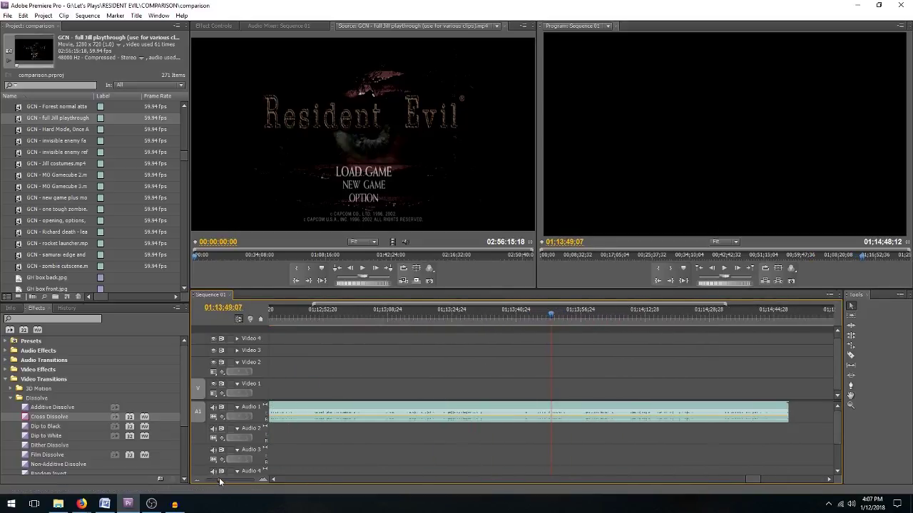
{"action": "left_click", "coordinate": [512, 319]}
{"action": "key", "text": "space"}
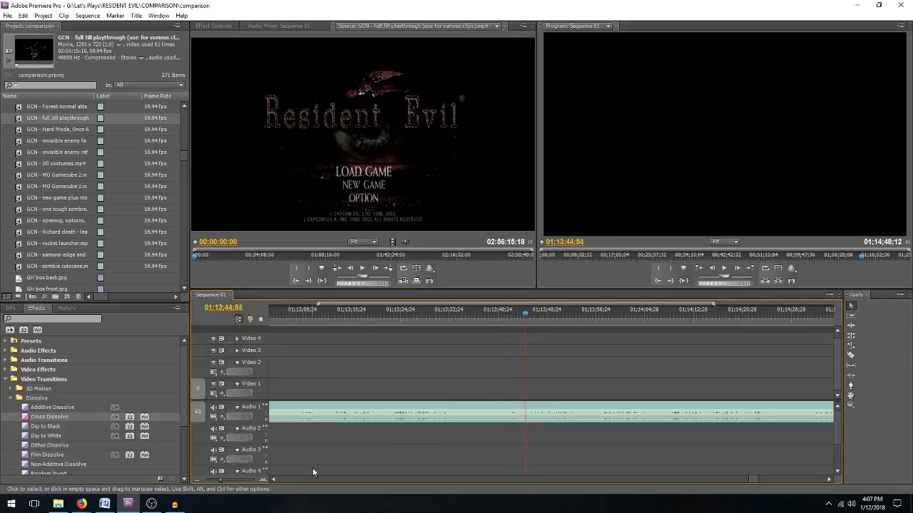
Set the volume level of the unused Video 9 (final edit) clip to 3.29 dB, matching the narration already placed at 01;01;49;41
{"action": "left_click", "coordinate": [218, 482]}
{"action": "left_click", "coordinate": [217, 484]}
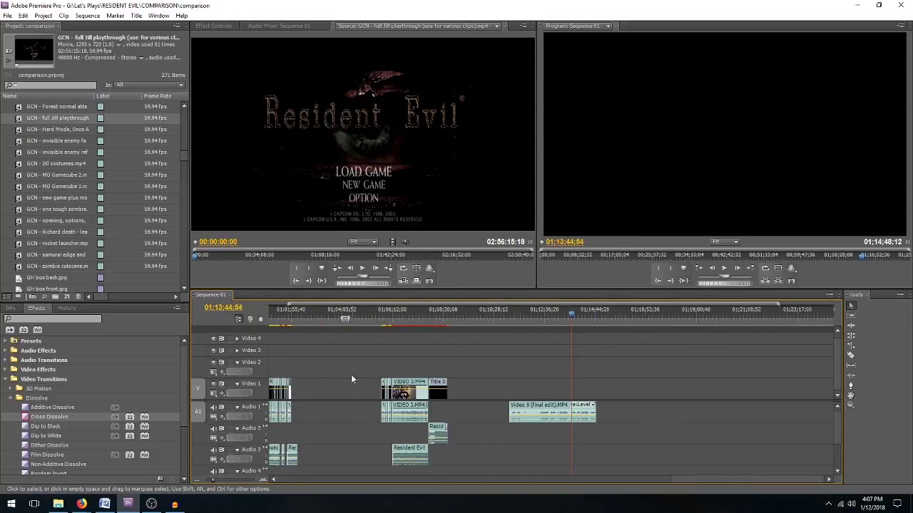
{"action": "left_click", "coordinate": [292, 320]}
{"action": "left_click", "coordinate": [225, 483]}
{"action": "left_click", "coordinate": [225, 483]}
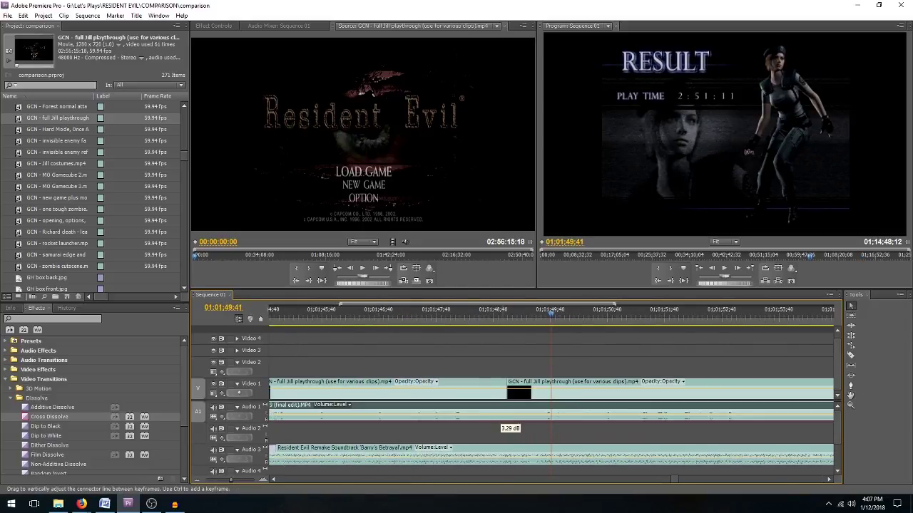
{"action": "left_click", "coordinate": [226, 485]}
{"action": "left_click", "coordinate": [226, 485]}
{"action": "left_click", "coordinate": [226, 485]}
{"action": "left_click", "coordinate": [227, 485]}
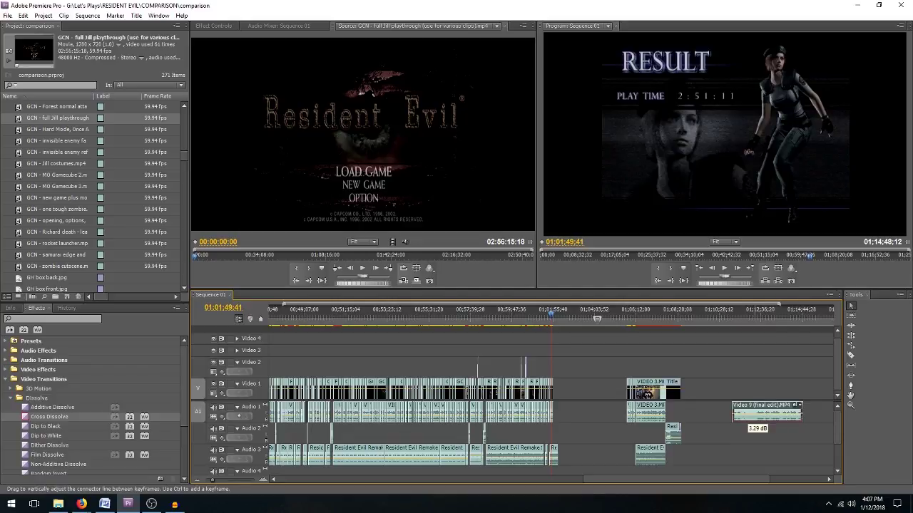
Listen through the unused Video 9 (final edit) narration and trim its start to about 01;13;44
{"action": "left_click", "coordinate": [736, 315]}
{"action": "key", "text": "space"}
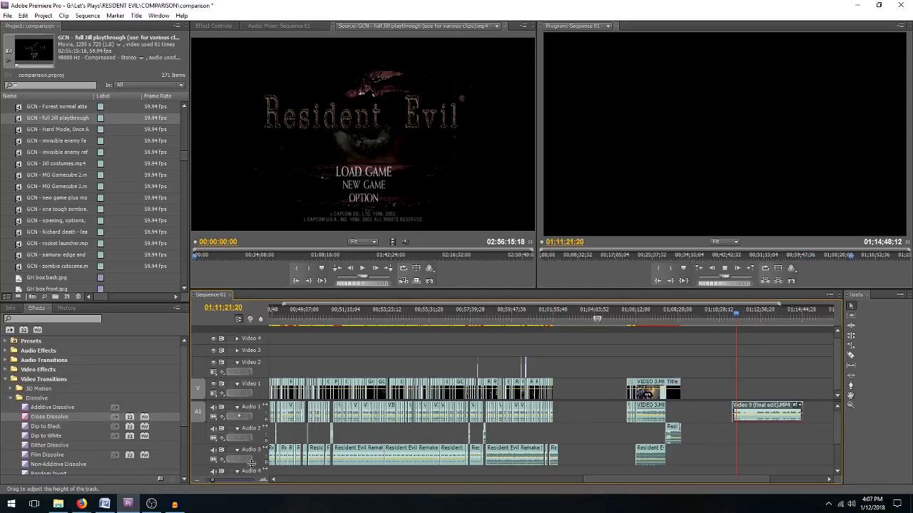
{"action": "left_click", "coordinate": [221, 484]}
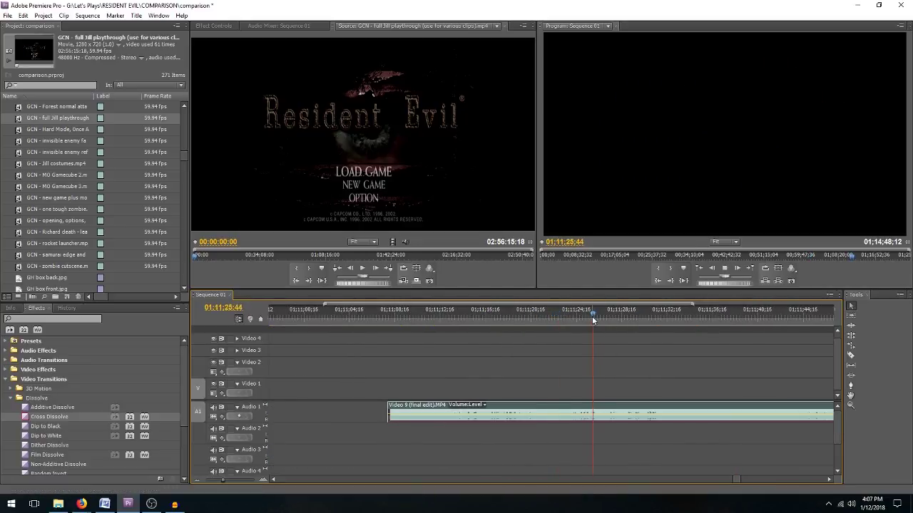
{"action": "left_click_drag", "start_coordinate": [223, 482], "coordinate": [215, 485]}
{"action": "left_click", "coordinate": [652, 313]}
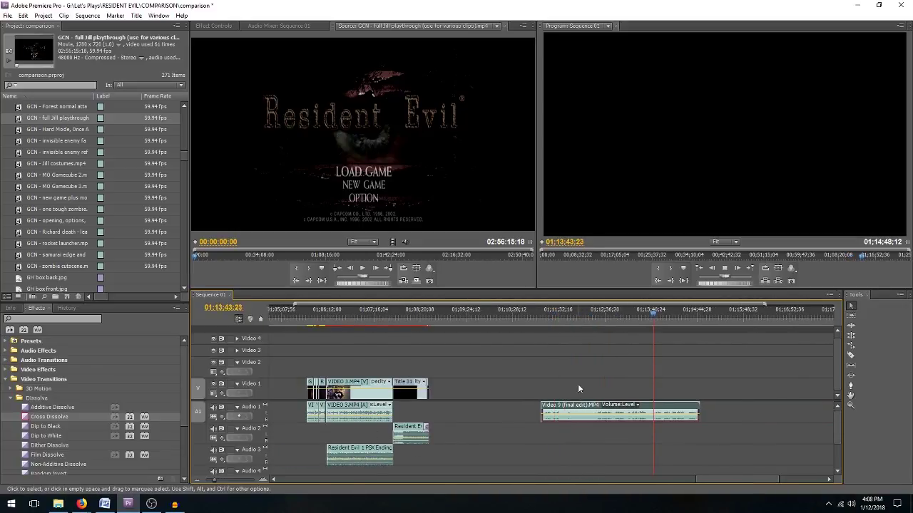
{"action": "left_click", "coordinate": [218, 483]}
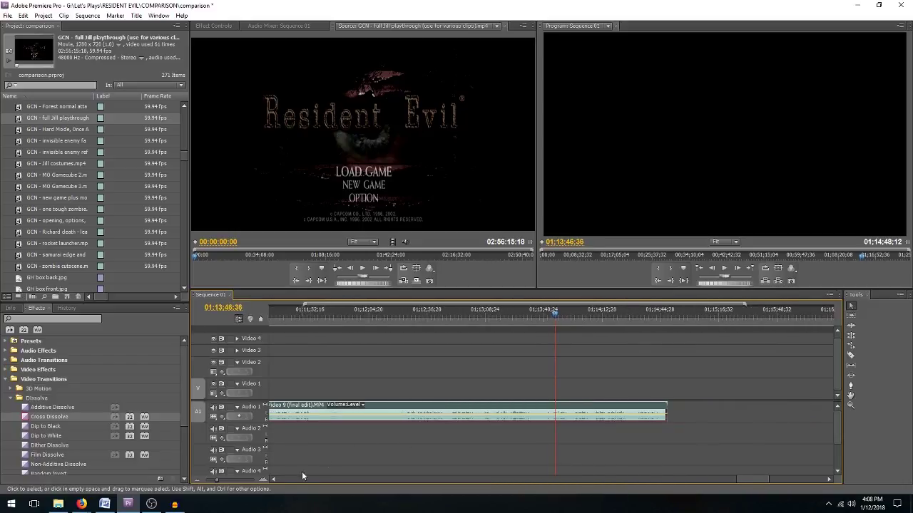
{"action": "left_click", "coordinate": [276, 479]}
{"action": "left_click_drag", "start_coordinate": [380, 409], "coordinate": [665, 394]}
Play the opening of the trimmed narration and trim its start further to 01;13;45;41
{"action": "left_click_drag", "start_coordinate": [668, 314], "coordinate": [689, 321]}
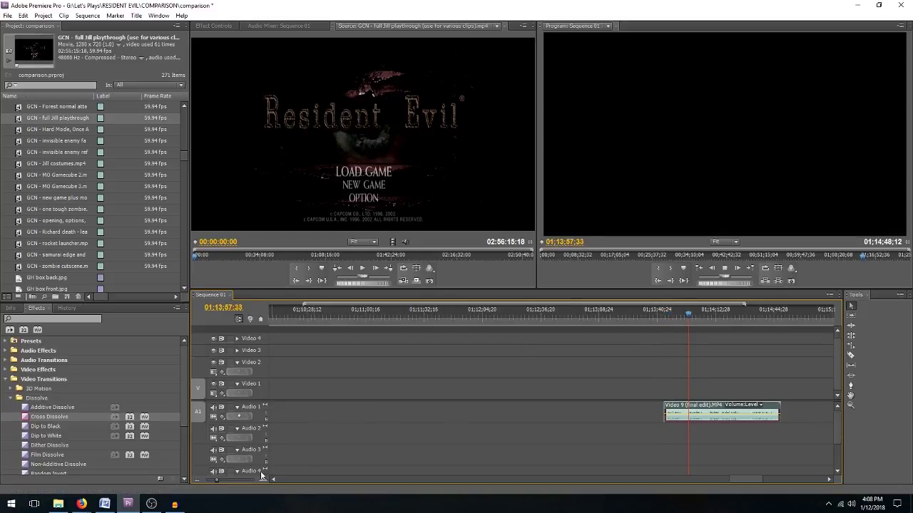
{"action": "left_click_drag", "start_coordinate": [217, 479], "coordinate": [262, 479]}
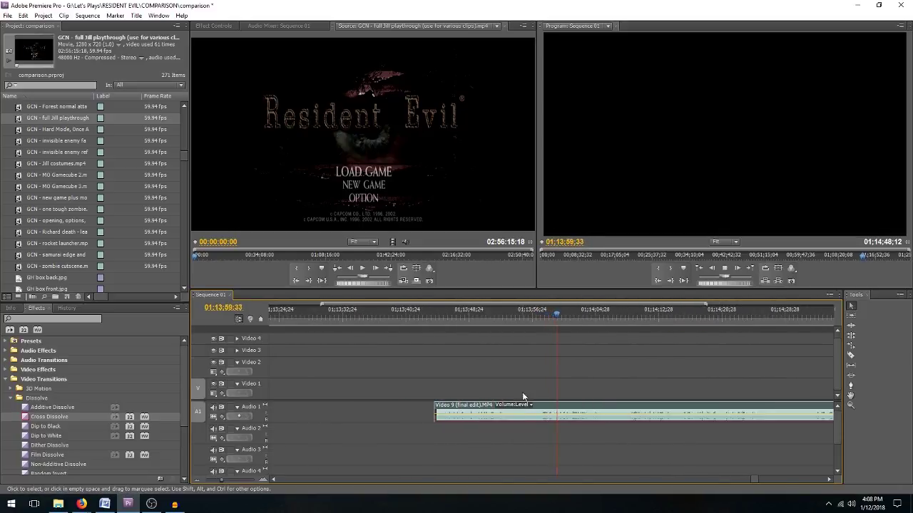
{"action": "left_click", "coordinate": [449, 318]}
{"action": "key", "text": "space"}
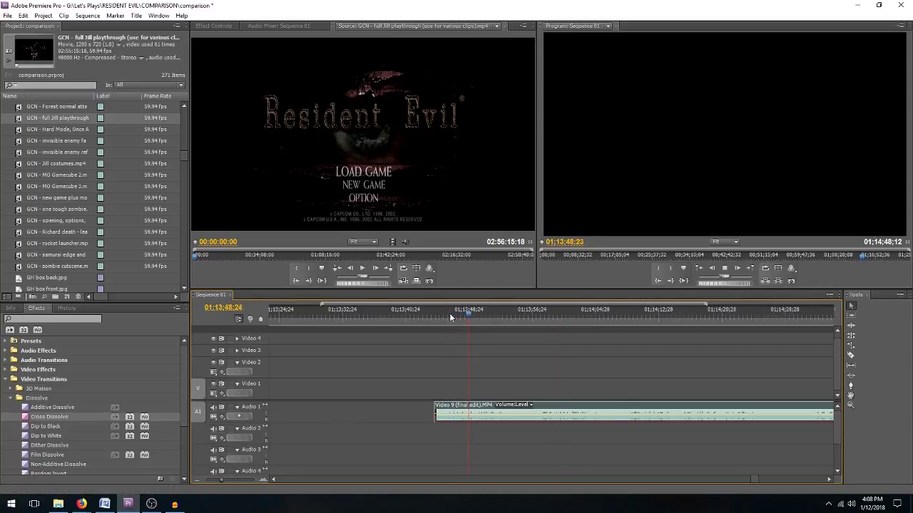
{"action": "left_click", "coordinate": [448, 317]}
{"action": "left_click_drag", "start_coordinate": [223, 481], "coordinate": [229, 480]}
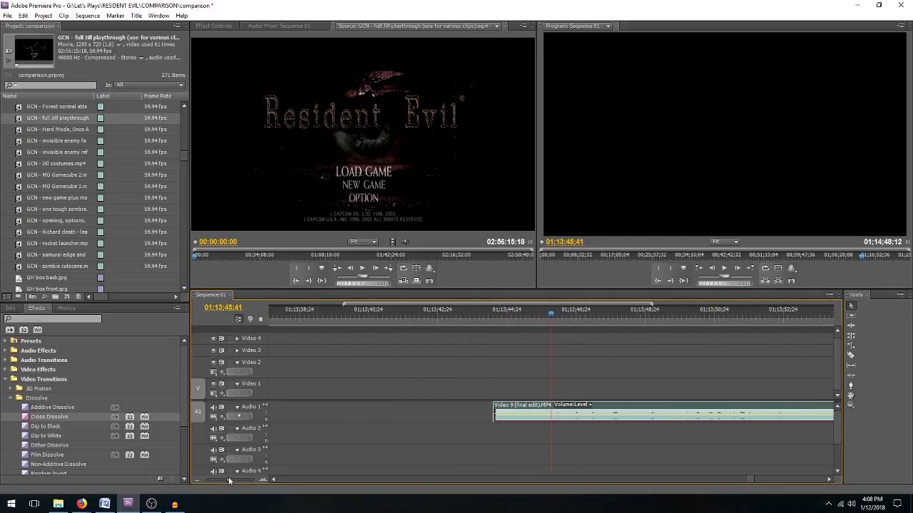
{"action": "left_click_drag", "start_coordinate": [520, 403], "coordinate": [574, 390]}
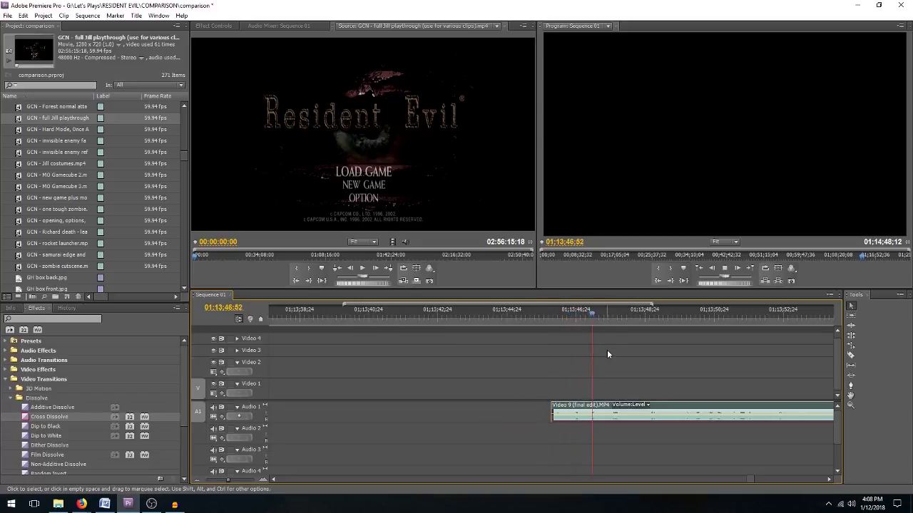
Split the Video 9 (final edit) narration at 01;13;47;23
{"action": "key", "text": "space"}
{"action": "key", "text": "Right"}
{"action": "key", "text": "Right"}
{"action": "key", "text": "Right"}
{"action": "key", "text": "Right"}
{"action": "key", "text": "Right"}
{"action": "key", "text": "Right"}
{"action": "key", "text": "Left"}
{"action": "key", "text": "Left"}
{"action": "key", "text": "c"}
{"action": "left_click", "coordinate": [609, 413]}
{"action": "key", "text": "v"}
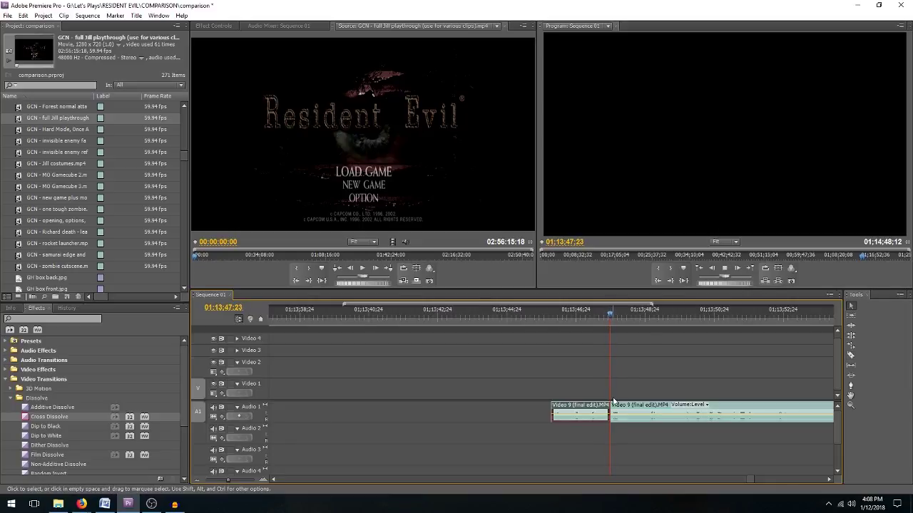
Trim a short stretch off the second narration piece's start, close the gap to the first piece and play the join
{"action": "key", "text": "shift+Right"}
{"action": "key", "text": "shift+Right"}
{"action": "key", "text": "shift+Right"}
{"action": "mouse_move", "coordinate": [613, 403]}
{"action": "left_mouse_down"}
{"action": "mouse_move", "coordinate": [622, 412]}
{"action": "mouse_move", "coordinate": [628, 391]}
{"action": "mouse_move", "coordinate": [619, 413]}
{"action": "left_mouse_up"}
{"action": "key", "text": "space"}
{"action": "left_click", "coordinate": [580, 322]}
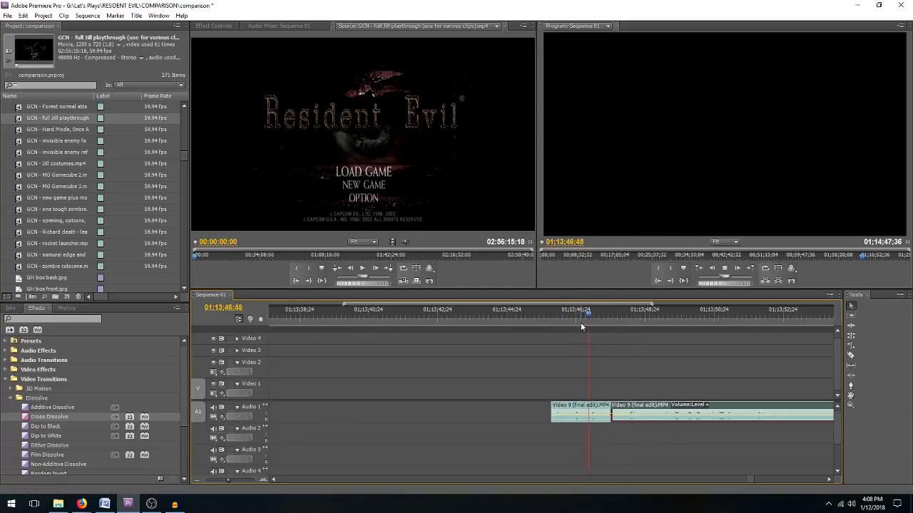
{"action": "key", "text": "space"}
Extend the first narration piece's start back to about 01;12;24 and listen to the recovered section
{"action": "scroll", "coordinate": [228, 480], "scroll_direction": "down", "scroll_amount": 3}
{"action": "left_click_drag", "start_coordinate": [522, 406], "coordinate": [326, 406]}
{"action": "scroll", "coordinate": [224, 484], "scroll_direction": "down", "scroll_amount": 2}
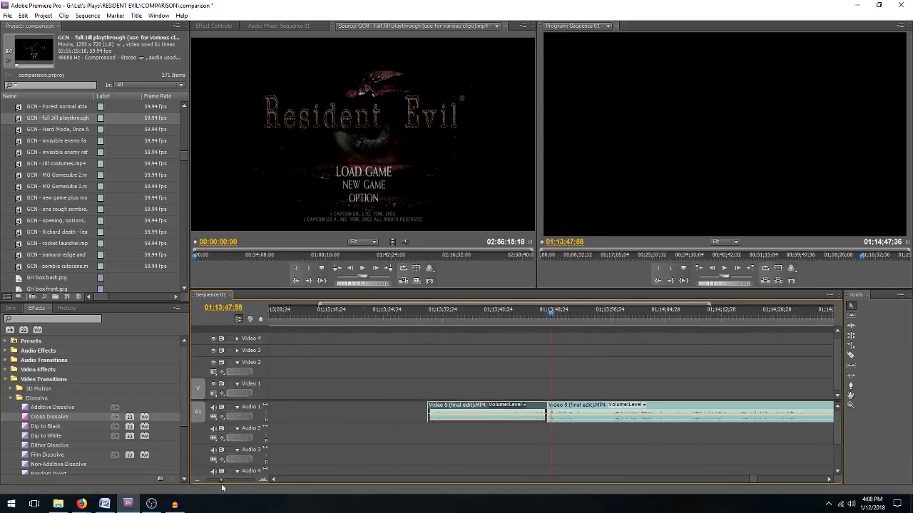
{"action": "scroll", "coordinate": [223, 488], "scroll_direction": "down", "scroll_amount": 3}
{"action": "left_click_drag", "start_coordinate": [513, 408], "coordinate": [371, 409]}
{"action": "left_click_drag", "start_coordinate": [431, 316], "coordinate": [426, 318]}
{"action": "key", "text": "space"}
{"action": "scroll", "coordinate": [223, 477], "scroll_direction": "up", "scroll_amount": 3}
{"action": "scroll", "coordinate": [222, 478], "scroll_direction": "up", "scroll_amount": 2}
{"action": "scroll", "coordinate": [222, 478], "scroll_direction": "down", "scroll_amount": 3}
{"action": "scroll", "coordinate": [221, 480], "scroll_direction": "up", "scroll_amount": 3}
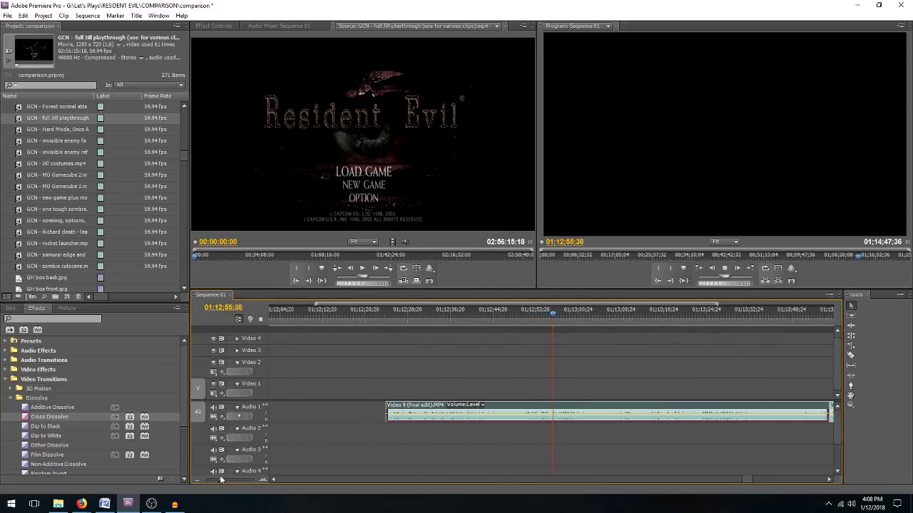
Split the extended narration piece at about 01;13;07 and delete the part before the cut
{"action": "left_click", "coordinate": [625, 315]}
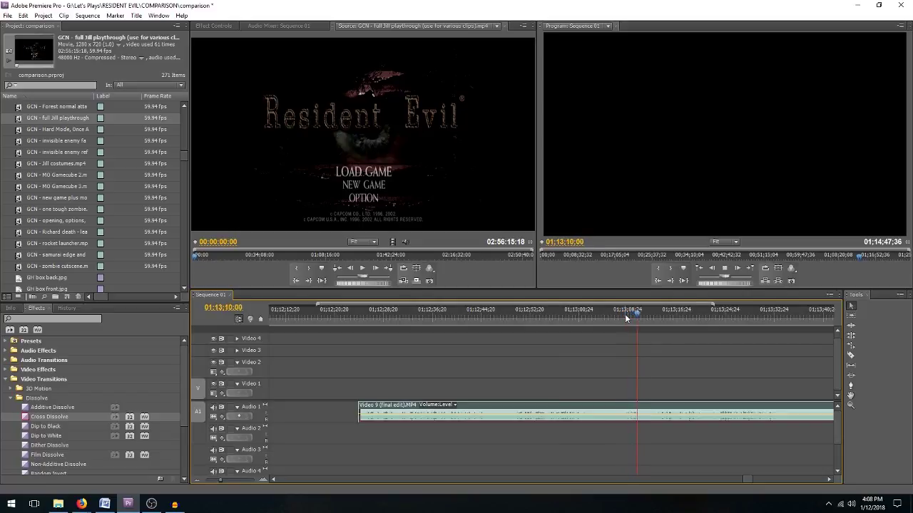
{"action": "left_click", "coordinate": [624, 313]}
{"action": "key", "text": "c"}
{"action": "left_click", "coordinate": [619, 408]}
{"action": "key", "text": "v"}
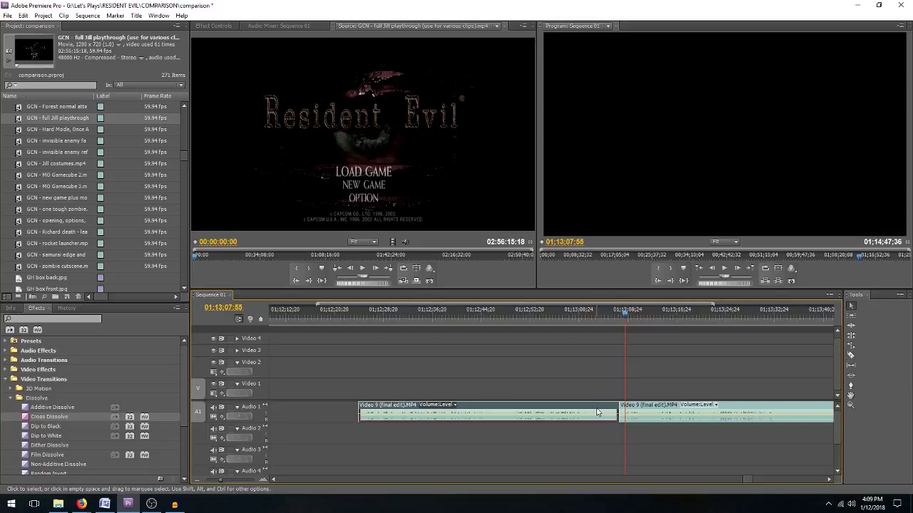
{"action": "left_click", "coordinate": [611, 405]}
{"action": "key", "text": "Delete"}
Split the remaining first narration piece at about 01;13;08;48
{"action": "left_click_drag", "start_coordinate": [218, 482], "coordinate": [234, 481]}
{"action": "left_click_drag", "start_coordinate": [493, 317], "coordinate": [539, 322]}
{"action": "key", "text": "ctrl+k"}
{"action": "key", "text": "space"}
{"action": "mouse_move", "coordinate": [540, 407]}
{"action": "left_mouse_down"}
{"action": "mouse_move", "coordinate": [584, 407]}
{"action": "mouse_move", "coordinate": [557, 407]}
{"action": "left_mouse_up"}
Play the narration across the newest cut and return the playhead to 01;13;08;31, just before the cut
{"action": "left_click", "coordinate": [410, 312]}
{"action": "key", "text": "space"}
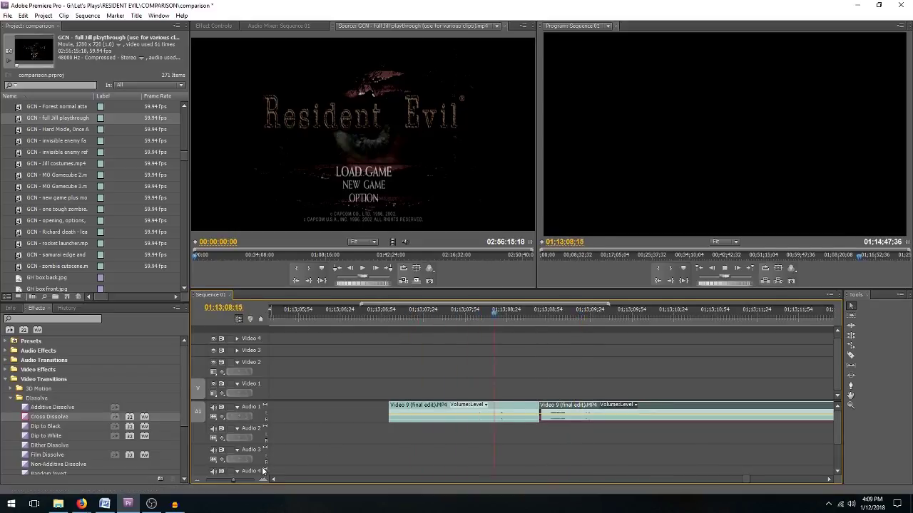
{"action": "key", "text": "space"}
{"action": "left_click_drag", "start_coordinate": [230, 481], "coordinate": [236, 479]}
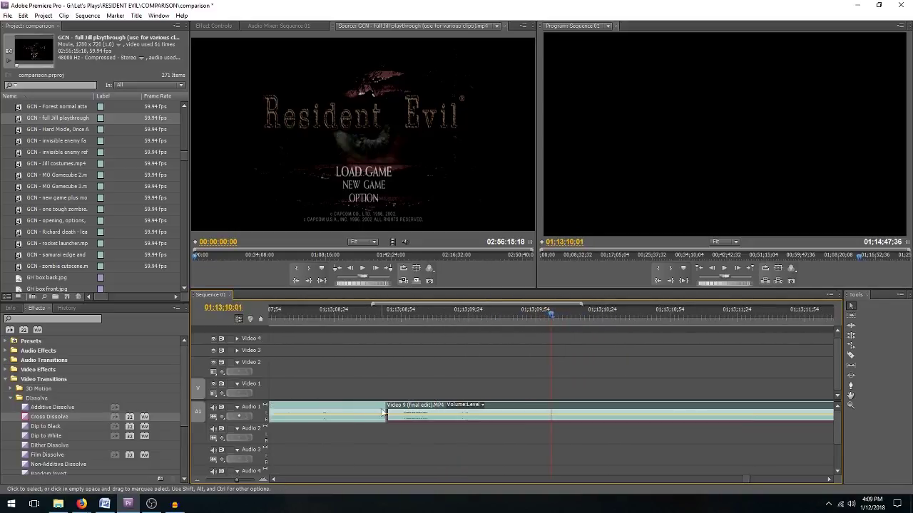
{"action": "left_click", "coordinate": [370, 318]}
{"action": "left_click_drag", "start_coordinate": [381, 323], "coordinate": [349, 318]}
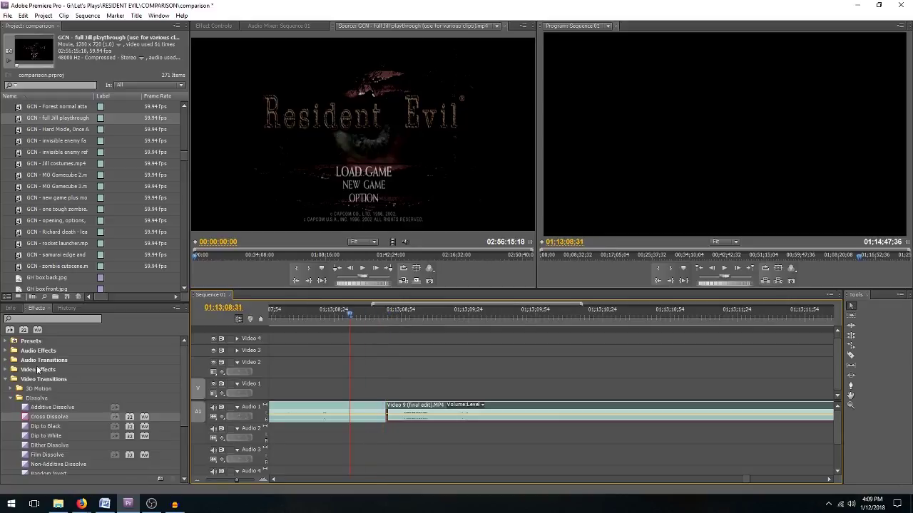
Add a Constant Gain crossfade at the narration cut near 01;13;08;48 and shorten its start
{"action": "left_click", "coordinate": [9, 360]}
{"action": "left_click", "coordinate": [15, 369]}
{"action": "left_click_drag", "start_coordinate": [47, 379], "coordinate": [467, 415]}
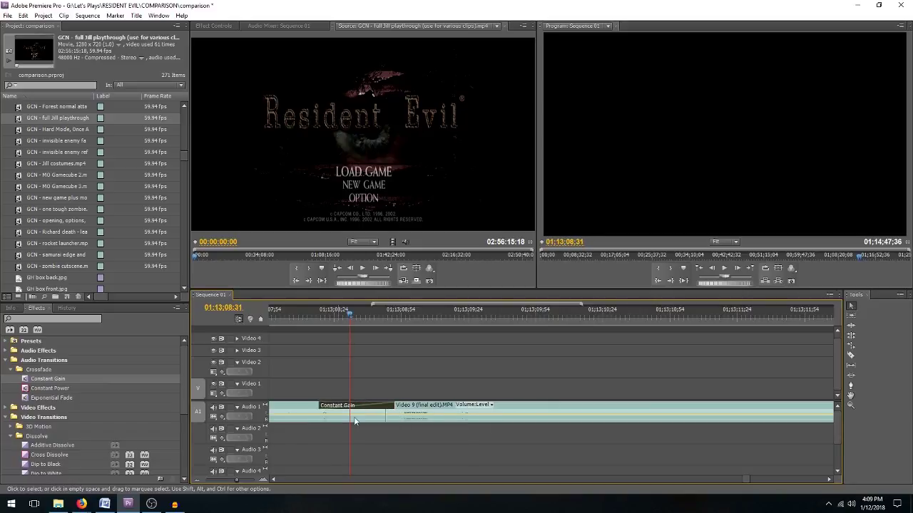
{"action": "left_click_drag", "start_coordinate": [320, 405], "coordinate": [368, 405]}
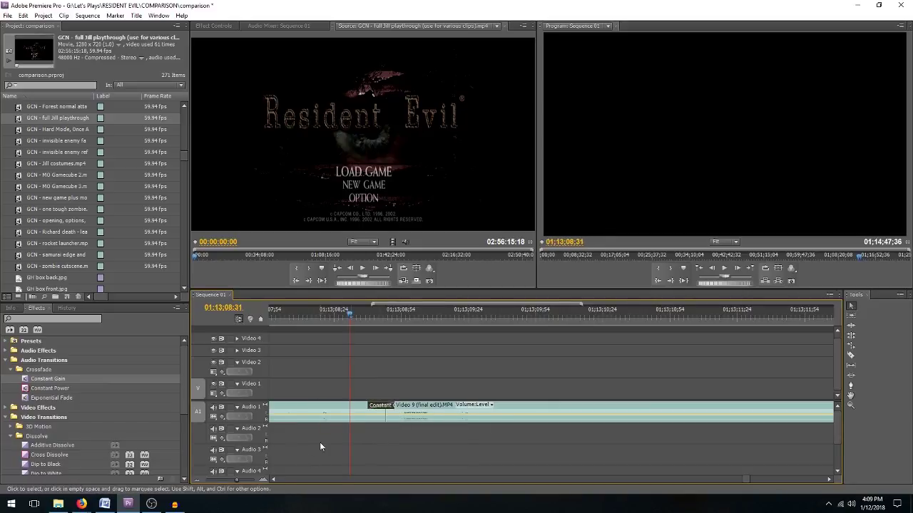
Play the narration repeatedly across the new crossfade and listen to the transition
{"action": "left_click_drag", "start_coordinate": [239, 489], "coordinate": [231, 489]}
{"action": "left_click", "coordinate": [458, 315]}
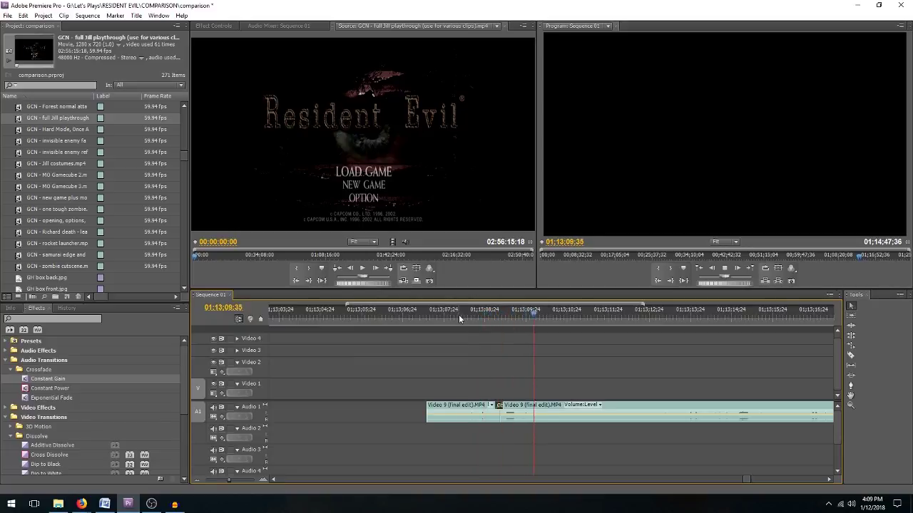
{"action": "key", "text": "space"}
{"action": "left_click", "coordinate": [477, 316]}
{"action": "key", "text": "space"}
{"action": "left_click", "coordinate": [489, 314]}
{"action": "key", "text": "space"}
{"action": "left_click", "coordinate": [490, 316]}
{"action": "left_click", "coordinate": [228, 484]}
{"action": "key", "text": "space"}
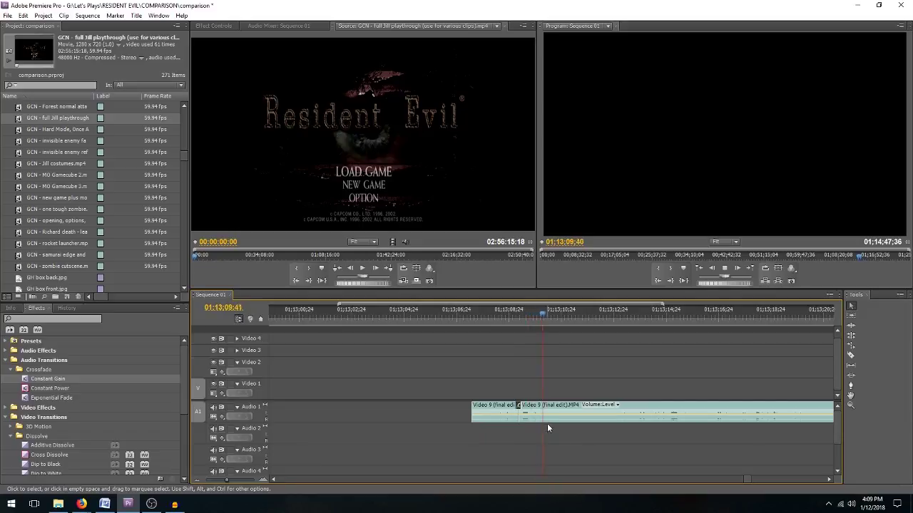
Split the narration at about 01;13;10;12 and at 01;13;12;17, and delete the section between the two cuts
{"action": "key", "text": "space"}
{"action": "key", "text": "ctrl+k"}
{"action": "left_click", "coordinate": [227, 483]}
{"action": "left_click", "coordinate": [227, 483]}
{"action": "left_click", "coordinate": [595, 316]}
{"action": "key", "text": "space"}
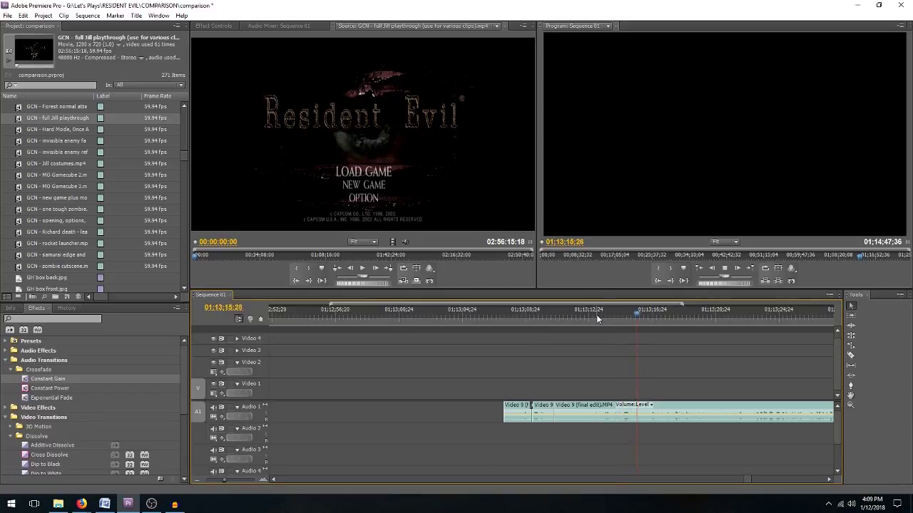
{"action": "left_click", "coordinate": [596, 314]}
{"action": "left_click_drag", "start_coordinate": [223, 483], "coordinate": [232, 483]}
{"action": "left_click", "coordinate": [489, 317]}
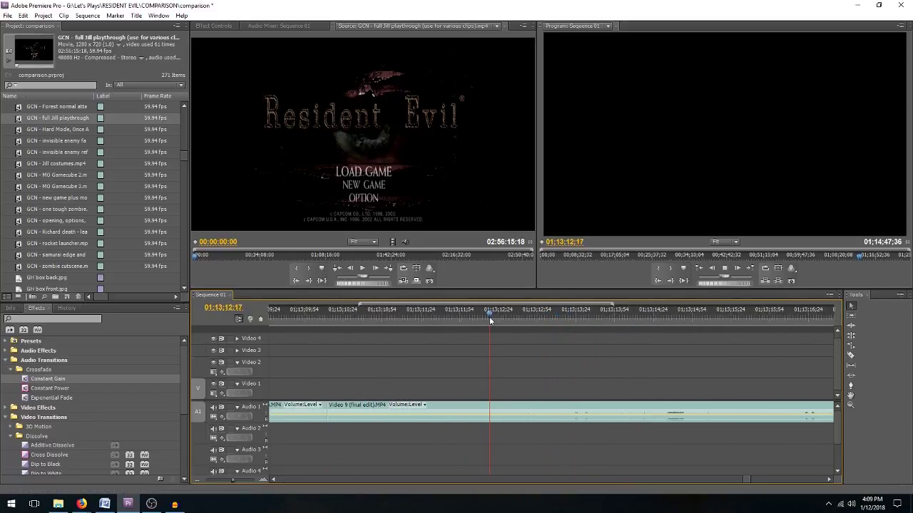
{"action": "key", "text": "ctrl+k"}
{"action": "left_click", "coordinate": [482, 413]}
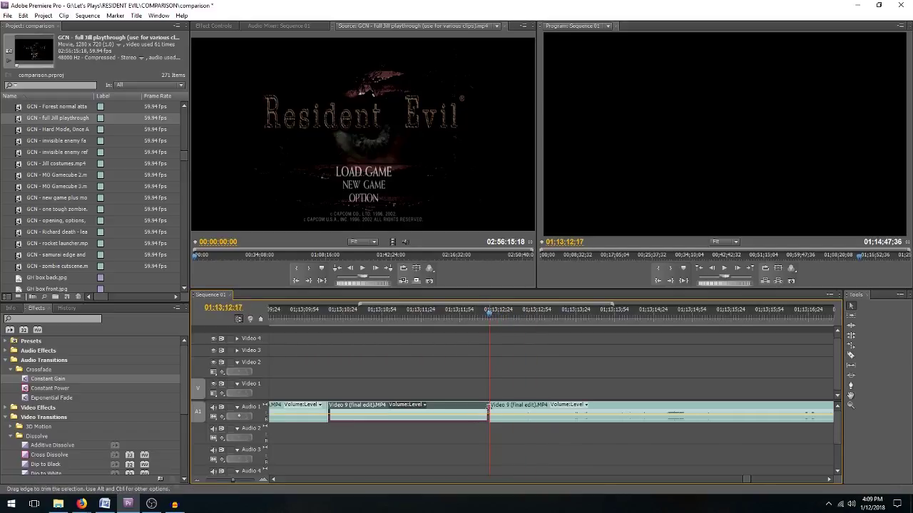
{"action": "key", "text": "Delete"}
Play the narration after the gap and split it at 01;13;13;52
{"action": "key", "text": "space"}
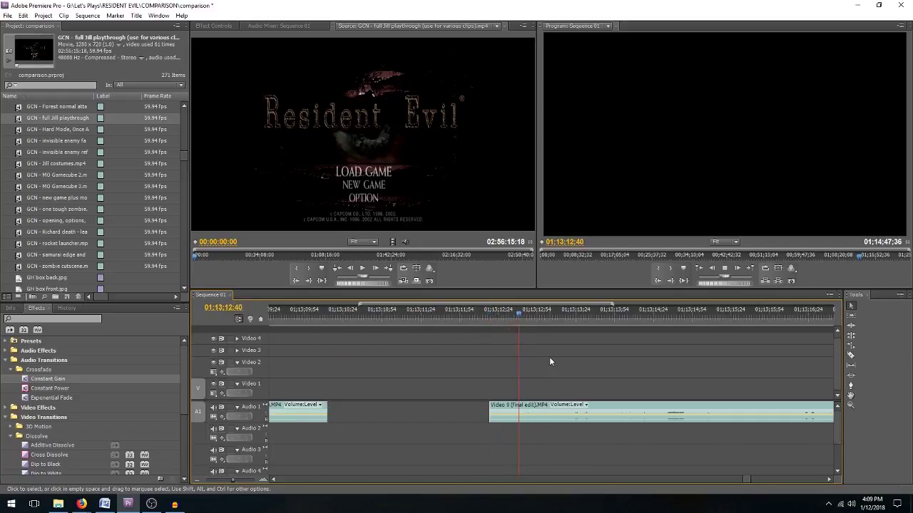
{"action": "key", "text": "space"}
{"action": "key", "text": "Right"}
{"action": "key", "text": "Right"}
{"action": "key", "text": "Right"}
{"action": "key", "text": "Right"}
{"action": "key", "text": "Right"}
{"action": "key", "text": "Right"}
{"action": "key", "text": "Right"}
{"action": "key", "text": "Right"}
{"action": "key", "text": "Right"}
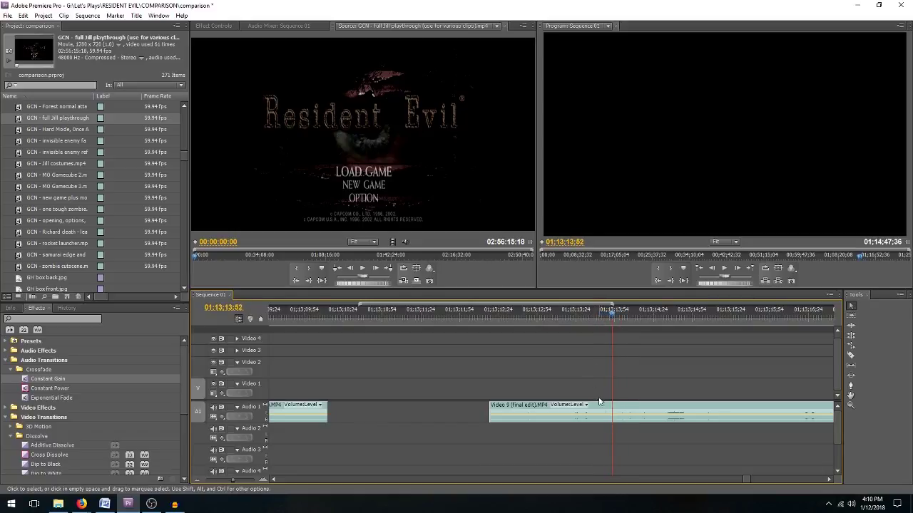
{"action": "key", "text": "ctrl+k"}
Try a Constant Gain crossfade on the cut at 01;13;13;52 and play the narration leading into it
{"action": "key", "text": "space"}
{"action": "mouse_move", "coordinate": [613, 404]}
{"action": "left_mouse_down"}
{"action": "mouse_move", "coordinate": [615, 422]}
{"action": "mouse_move", "coordinate": [656, 421]}
{"action": "mouse_move", "coordinate": [616, 421]}
{"action": "left_mouse_up"}
{"action": "left_click", "coordinate": [504, 316]}
{"action": "key", "text": "space"}
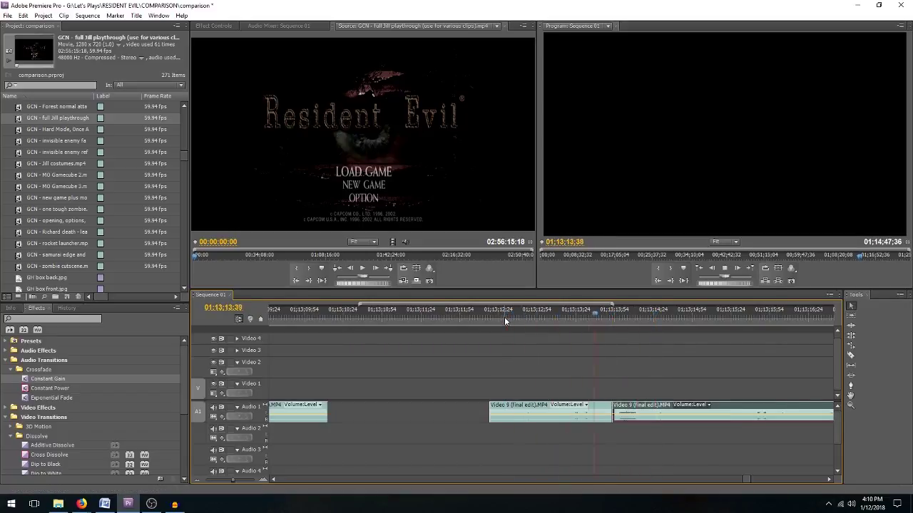
{"action": "left_click", "coordinate": [71, 380]}
{"action": "left_click_drag", "start_coordinate": [72, 381], "coordinate": [618, 405]}
{"action": "left_click", "coordinate": [539, 318]}
{"action": "key", "text": "space"}
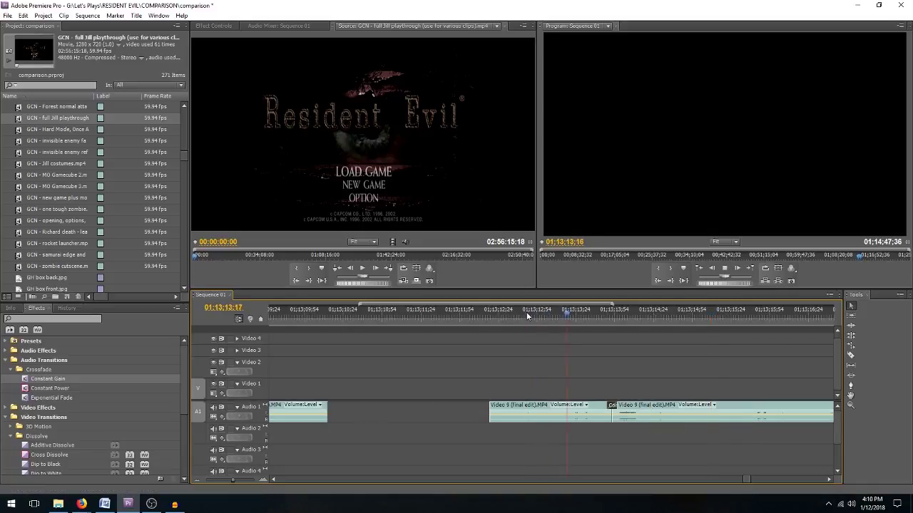
Shift the narration cut back to about 01;13;13;48 and put a shortened Constant Gain crossfade across it
{"action": "left_click_drag", "start_coordinate": [232, 483], "coordinate": [239, 482]}
{"action": "left_click", "coordinate": [360, 411]}
{"action": "left_click_drag", "start_coordinate": [360, 412], "coordinate": [399, 412]}
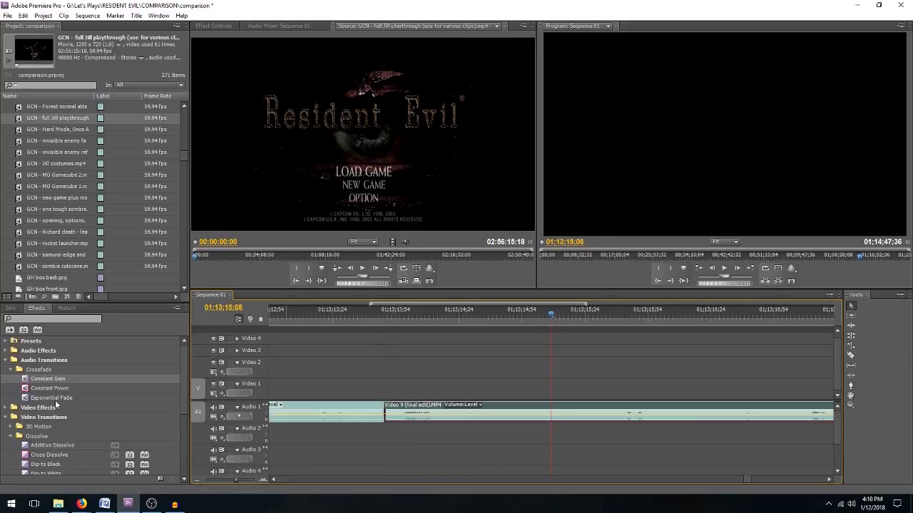
{"action": "left_click_drag", "start_coordinate": [63, 381], "coordinate": [372, 408]}
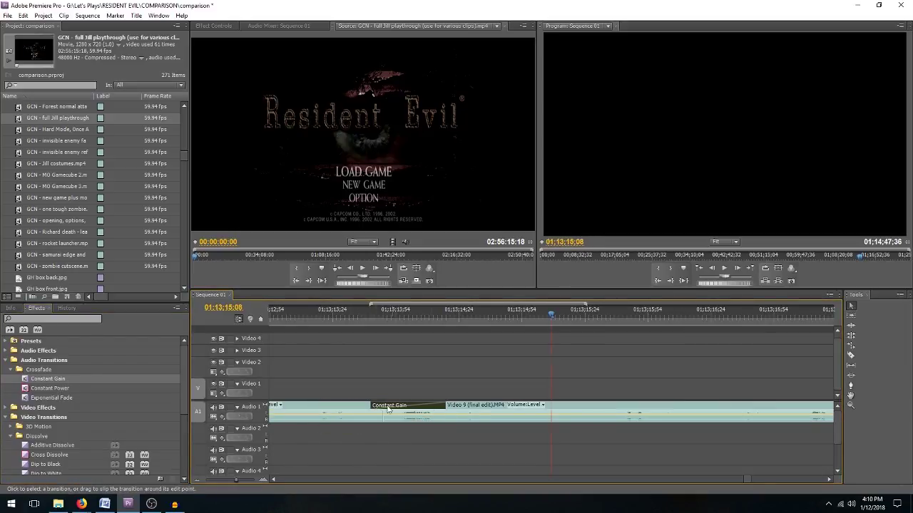
{"action": "left_click_drag", "start_coordinate": [443, 406], "coordinate": [394, 406]}
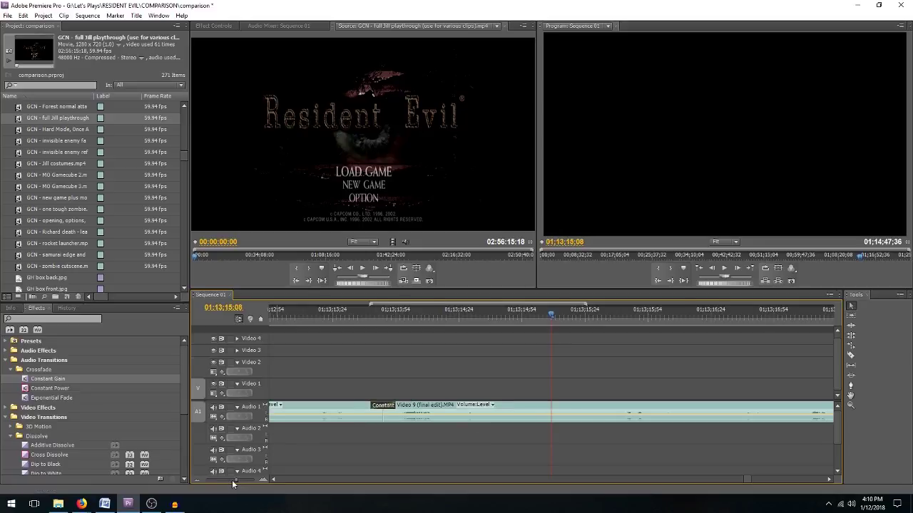
Play the narration over the crossfade and split it at 01;13;15;30
{"action": "left_click_drag", "start_coordinate": [236, 480], "coordinate": [231, 480]}
{"action": "left_click", "coordinate": [425, 320]}
{"action": "key", "text": "space"}
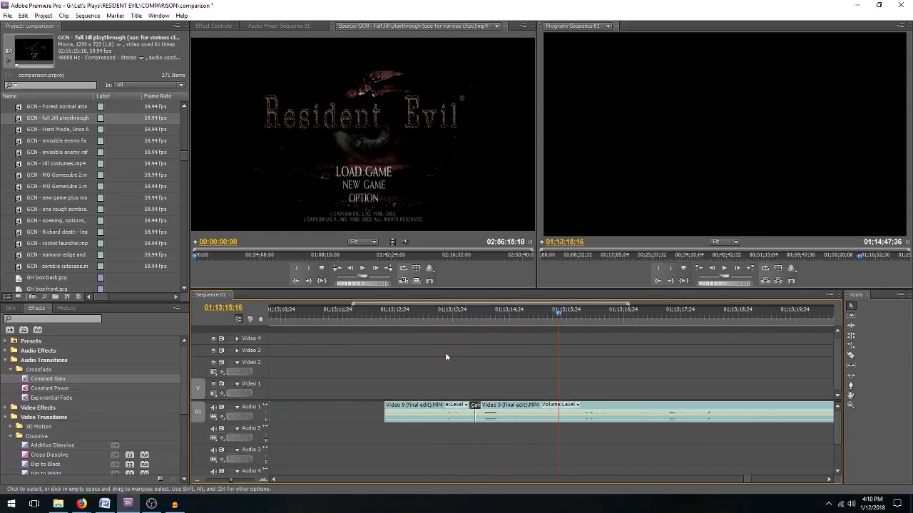
{"action": "key", "text": "c"}
{"action": "left_click", "coordinate": [572, 417]}
{"action": "key", "text": "v"}
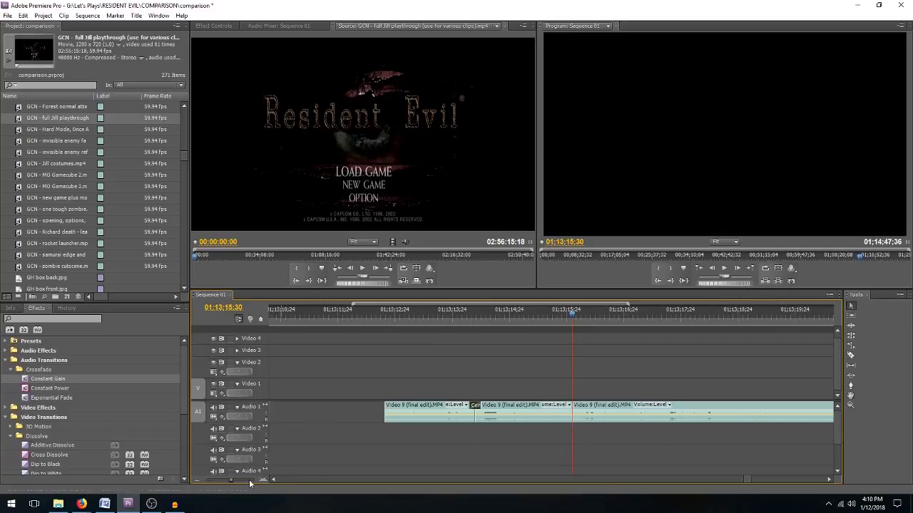
Delete the long narration piece that follows the cut at 01;13;15;30
{"action": "left_click_drag", "start_coordinate": [226, 480], "coordinate": [219, 482]}
{"action": "left_click", "coordinate": [571, 411]}
{"action": "mouse_move", "coordinate": [578, 322]}
{"action": "left_mouse_down"}
{"action": "mouse_move", "coordinate": [585, 318]}
{"action": "mouse_move", "coordinate": [577, 323]}
{"action": "left_mouse_up"}
{"action": "key", "text": "space"}
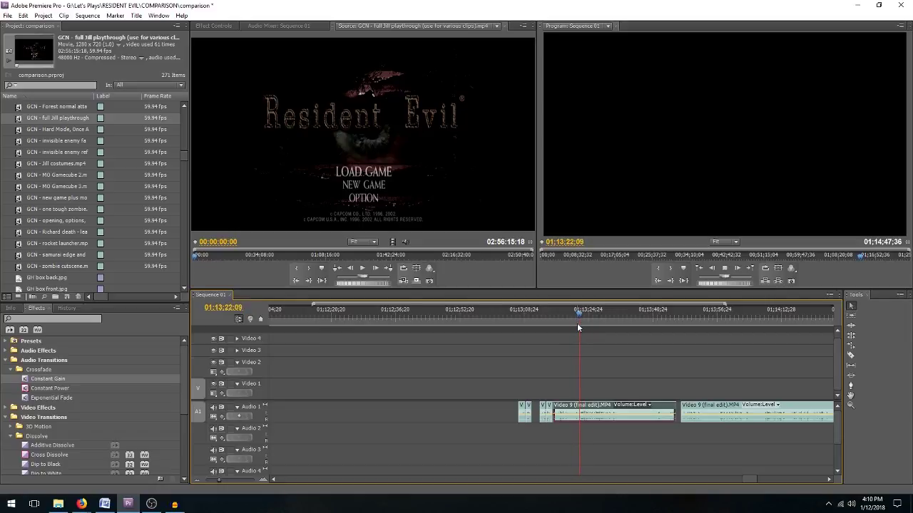
{"action": "key", "text": "Delete"}
Scrub the last narration piece and listen to its opening section
{"action": "left_click_drag", "start_coordinate": [222, 480], "coordinate": [218, 485]}
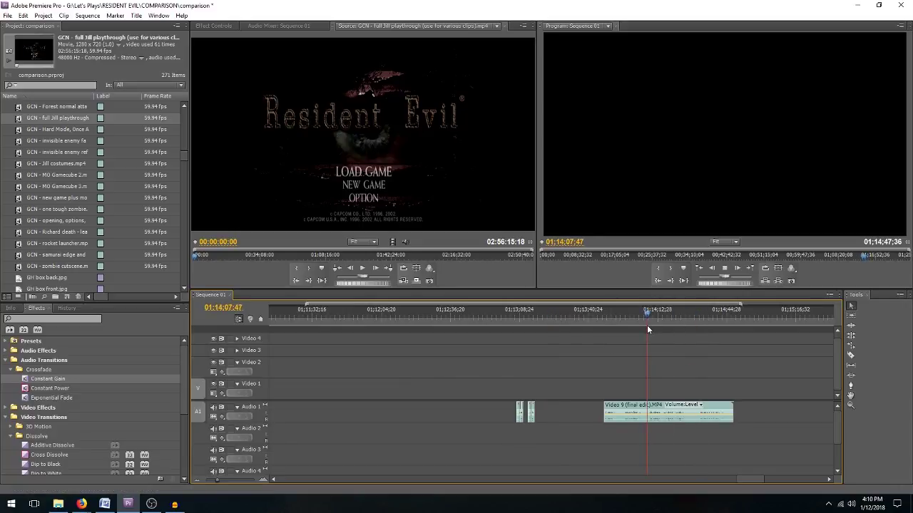
{"action": "left_click_drag", "start_coordinate": [636, 316], "coordinate": [622, 322]}
{"action": "left_click", "coordinate": [617, 318]}
{"action": "left_click_drag", "start_coordinate": [618, 320], "coordinate": [604, 324]}
{"action": "key", "text": "space"}
{"action": "key", "text": "space"}
Delete the earliest narration pieces near 01;13;08 and move the last long piece back against the remaining short pieces
{"action": "left_click_drag", "start_coordinate": [509, 397], "coordinate": [520, 416]}
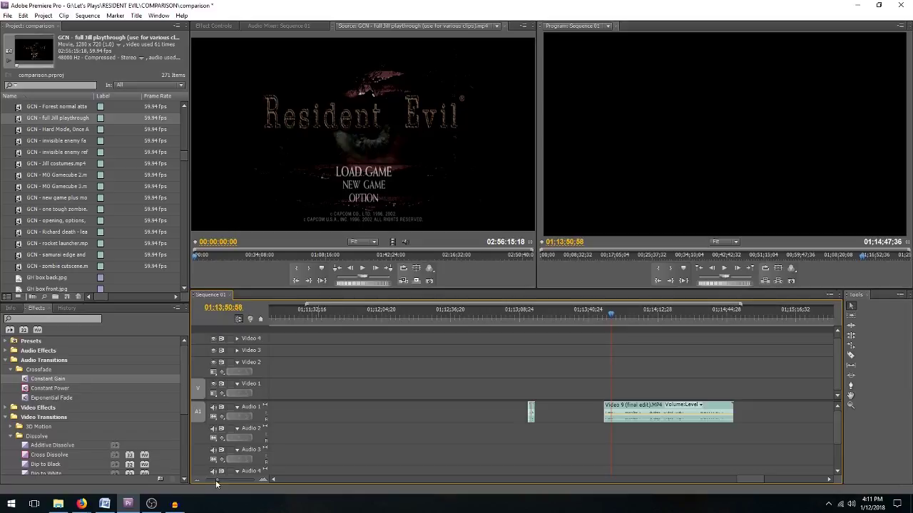
{"action": "left_click_drag", "start_coordinate": [617, 409], "coordinate": [541, 410]}
{"action": "left_click", "coordinate": [527, 321]}
{"action": "key", "text": "space"}
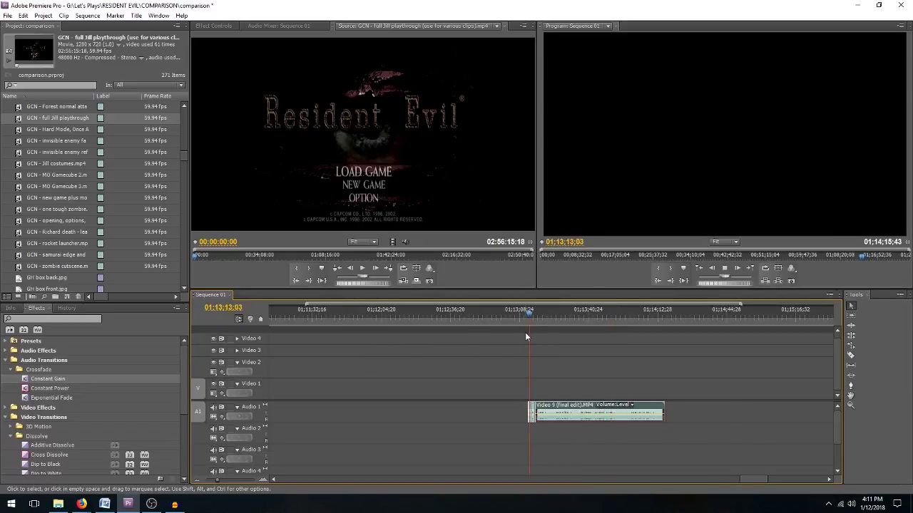
Replay the narration around the crossfade near 01;13;13;48 and shorten the crossfade's end
{"action": "left_click", "coordinate": [222, 483]}
{"action": "left_click_drag", "start_coordinate": [221, 483], "coordinate": [231, 483]}
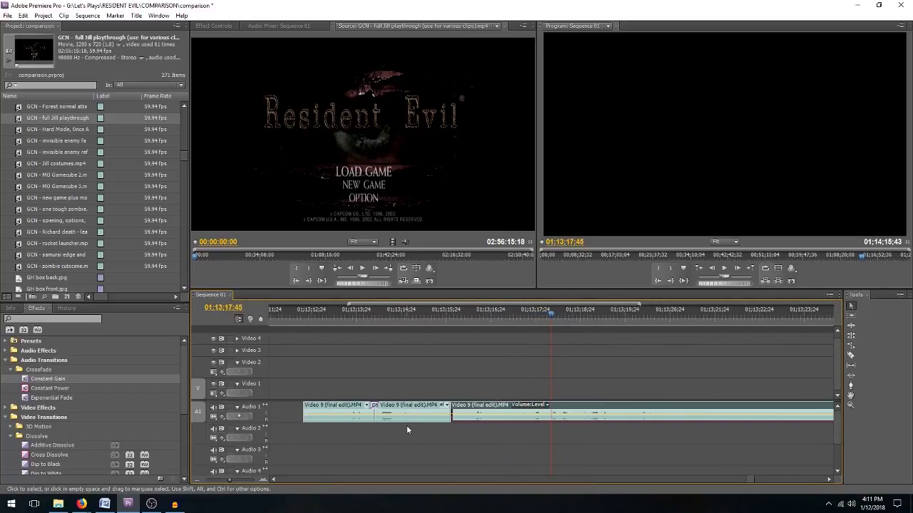
{"action": "left_click", "coordinate": [347, 316]}
{"action": "key", "text": "space"}
{"action": "left_click", "coordinate": [356, 315]}
{"action": "key", "text": "space"}
{"action": "left_click_drag", "start_coordinate": [229, 477], "coordinate": [235, 478]}
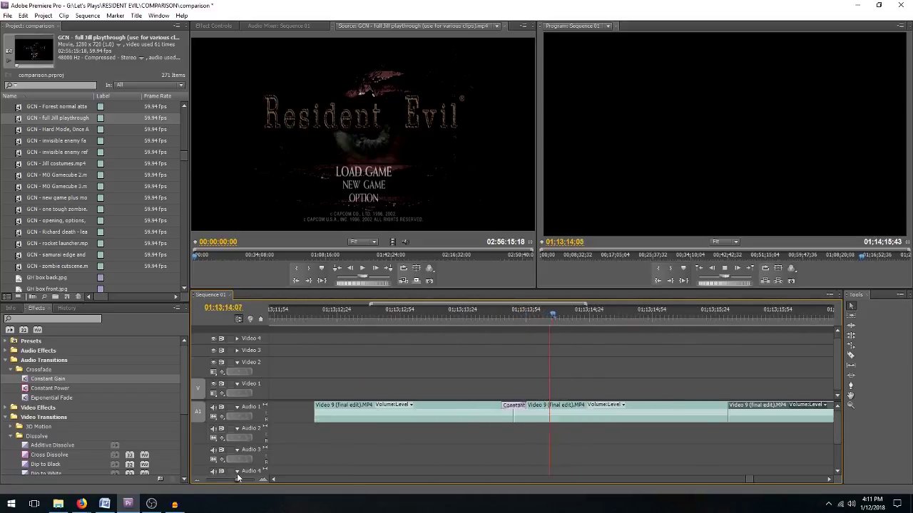
{"action": "left_click_drag", "start_coordinate": [521, 409], "coordinate": [513, 411]}
{"action": "key", "text": "space"}
{"action": "left_click_drag", "start_coordinate": [467, 319], "coordinate": [442, 329]}
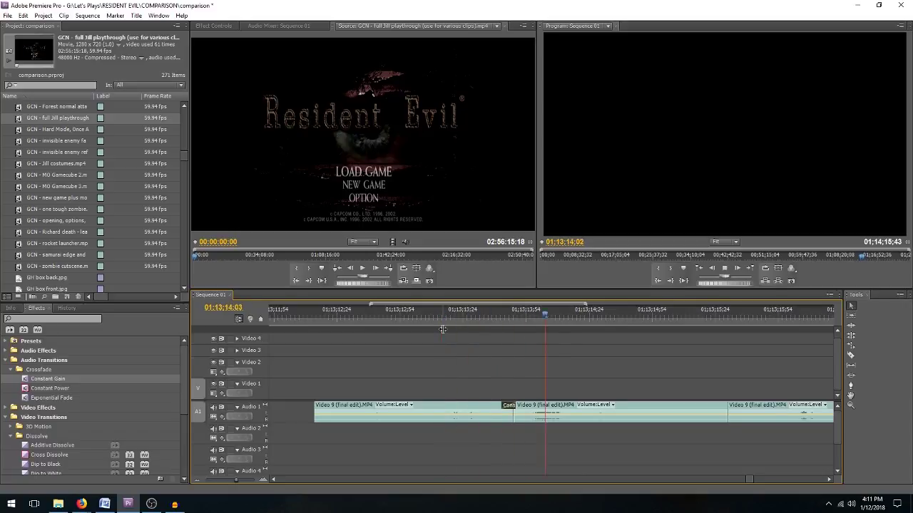
Check the sequence's end and the joined narration, and return the playhead to 01;13;13;32, just before the crossfade
{"action": "key", "text": "End"}
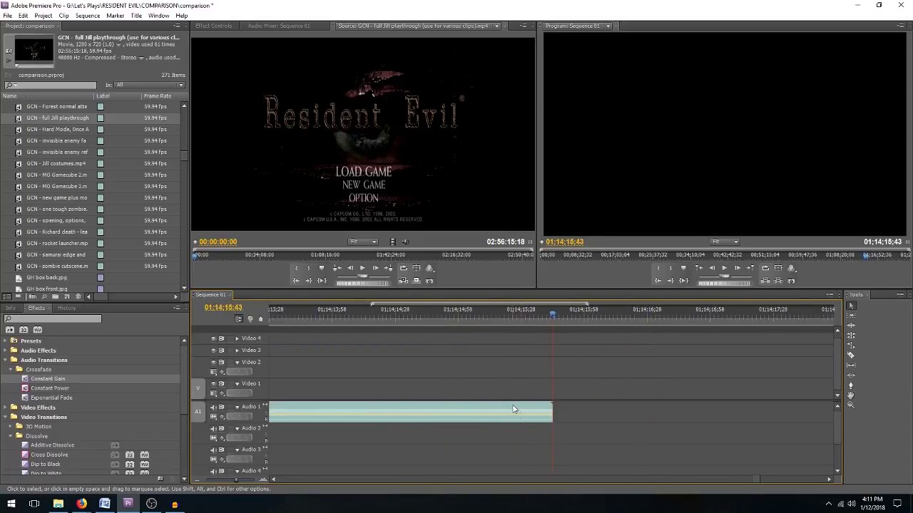
{"action": "mouse_move", "coordinate": [236, 480]}
{"action": "left_mouse_down"}
{"action": "mouse_move", "coordinate": [217, 481]}
{"action": "mouse_move", "coordinate": [246, 480]}
{"action": "left_mouse_up"}
{"action": "key", "text": "Up"}
{"action": "key", "text": "space"}
{"action": "mouse_move", "coordinate": [510, 318]}
{"action": "left_mouse_down"}
{"action": "mouse_move", "coordinate": [532, 314]}
{"action": "mouse_move", "coordinate": [517, 314]}
{"action": "left_mouse_up"}
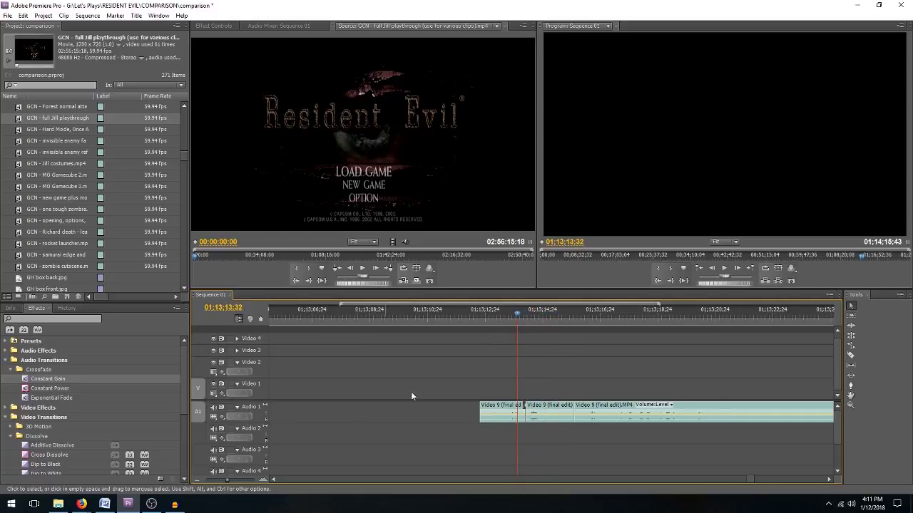
Replace the crossfade with a shortened Constant Gain after trimming the second narration piece's start slightly, and play the result
{"action": "left_click_drag", "start_coordinate": [227, 481], "coordinate": [238, 481]}
{"action": "left_click", "coordinate": [596, 407]}
{"action": "key", "text": "Delete"}
{"action": "mouse_move", "coordinate": [597, 407]}
{"action": "left_mouse_down"}
{"action": "mouse_move", "coordinate": [620, 409]}
{"action": "mouse_move", "coordinate": [606, 408]}
{"action": "left_mouse_up"}
{"action": "left_click_drag", "start_coordinate": [70, 381], "coordinate": [575, 408]}
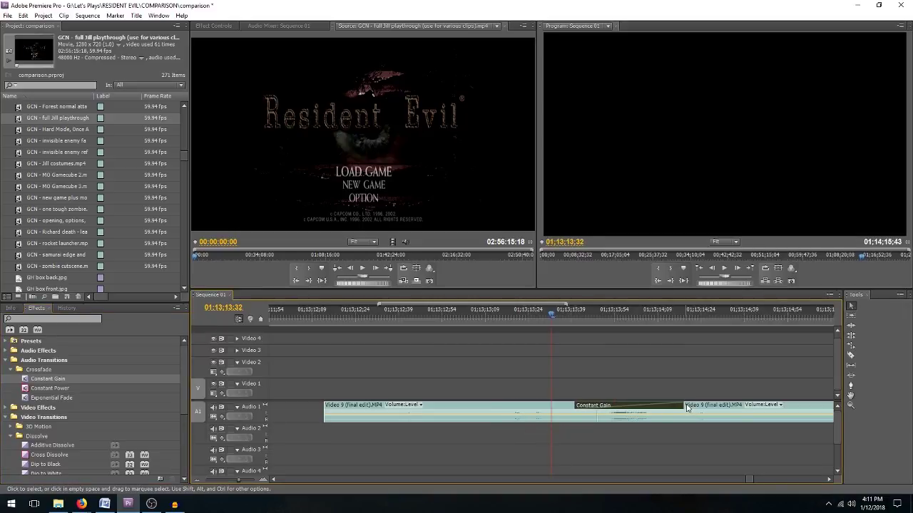
{"action": "left_click_drag", "start_coordinate": [685, 408], "coordinate": [609, 408]}
{"action": "left_click", "coordinate": [450, 319]}
{"action": "key", "text": "space"}
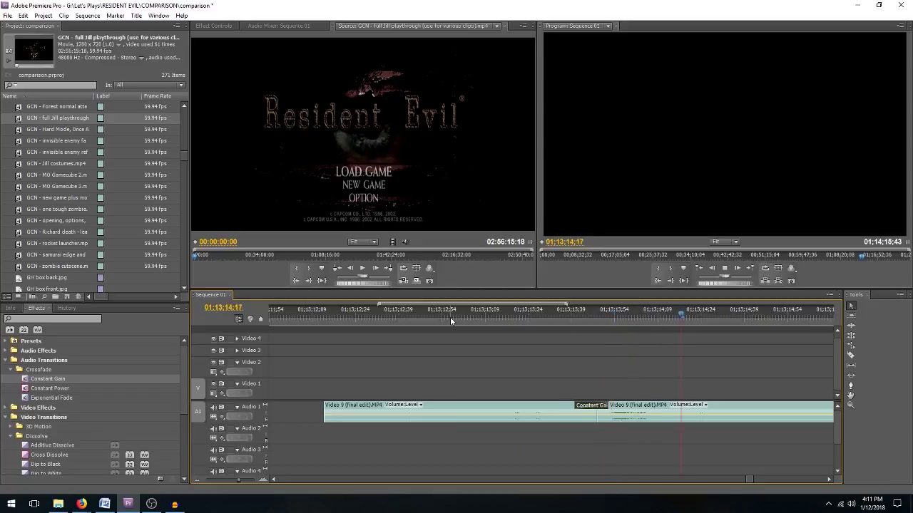
Restore a few frames at the second piece's start, reapply Constant Gain centred on the cut, and replay it
{"action": "key", "text": "space"}
{"action": "left_click_drag", "start_coordinate": [618, 408], "coordinate": [598, 408]}
{"action": "left_click_drag", "start_coordinate": [42, 378], "coordinate": [659, 413]}
{"action": "left_click_drag", "start_coordinate": [511, 406], "coordinate": [578, 406]}
{"action": "left_click", "coordinate": [487, 315]}
{"action": "key", "text": "space"}
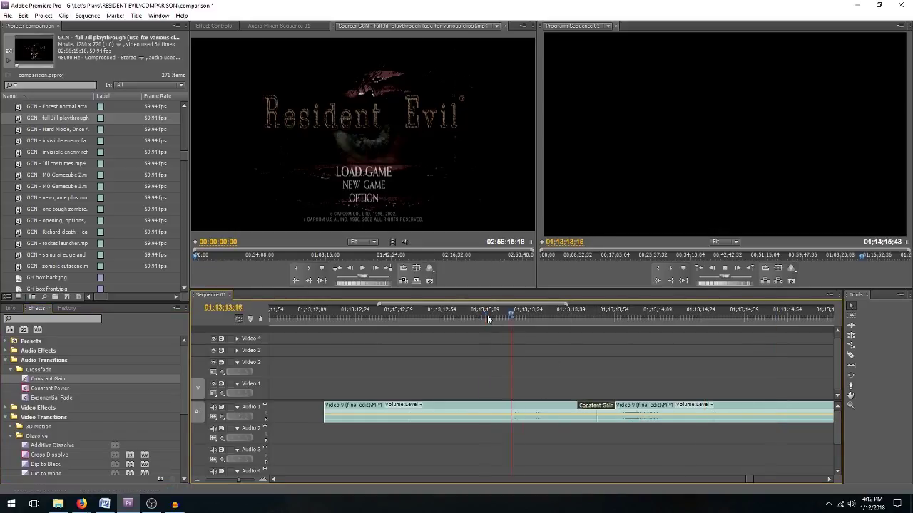
{"action": "key", "text": "space"}
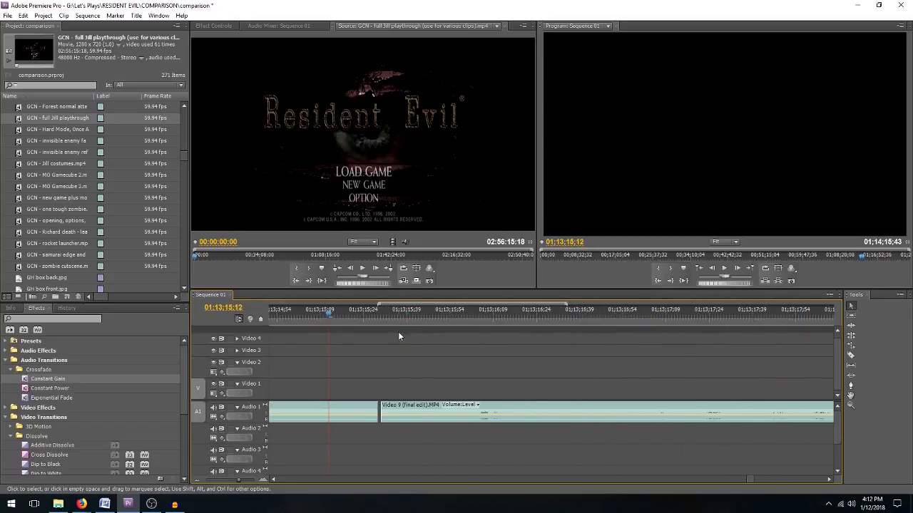
Move all the edited narration pieces back to directly after the narration under the GCN ending footage, near 01;01;55
{"action": "left_click_drag", "start_coordinate": [232, 479], "coordinate": [212, 488]}
{"action": "left_click_drag", "start_coordinate": [610, 380], "coordinate": [413, 414]}
{"action": "left_click", "coordinate": [410, 321]}
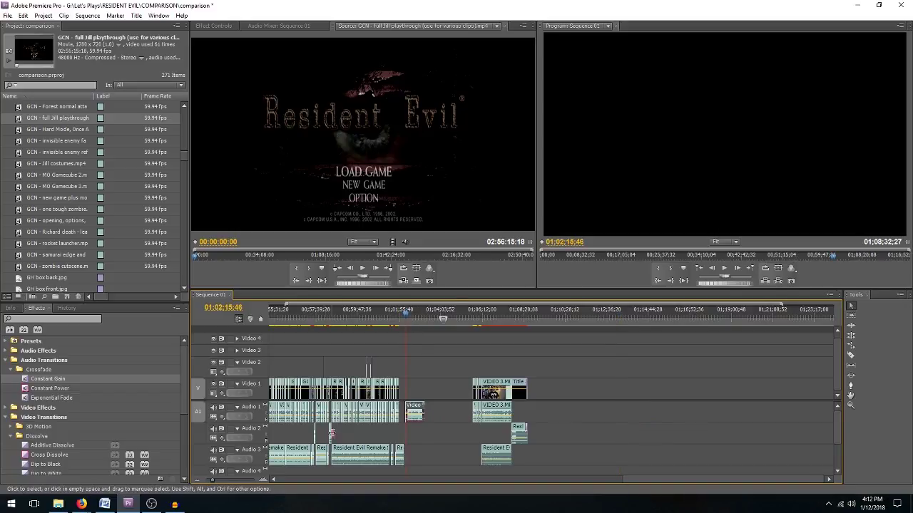
{"action": "left_click_drag", "start_coordinate": [212, 481], "coordinate": [228, 481]}
{"action": "left_click_drag", "start_coordinate": [495, 420], "coordinate": [484, 418]}
Play from the GCN result screen footage through the join into the moved narration pieces
{"action": "left_click", "coordinate": [419, 319]}
{"action": "key", "text": "space"}
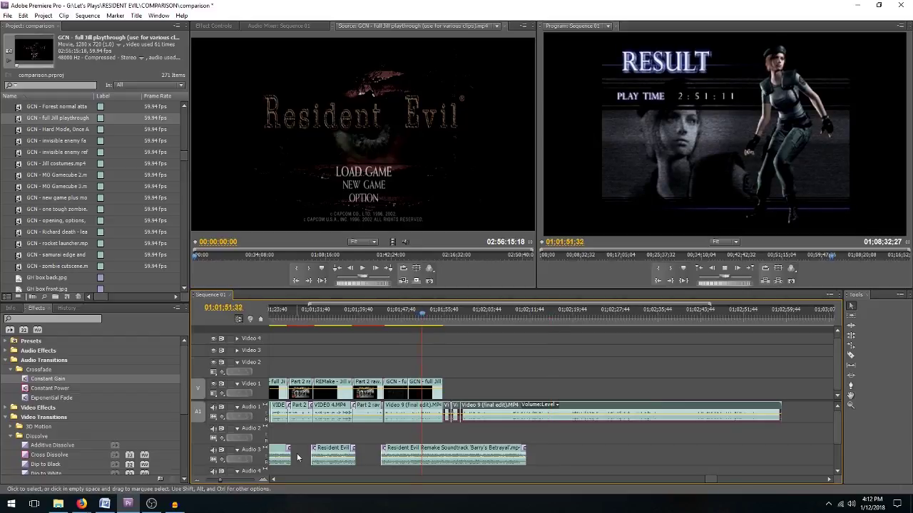
{"action": "left_click_drag", "start_coordinate": [221, 480], "coordinate": [229, 482]}
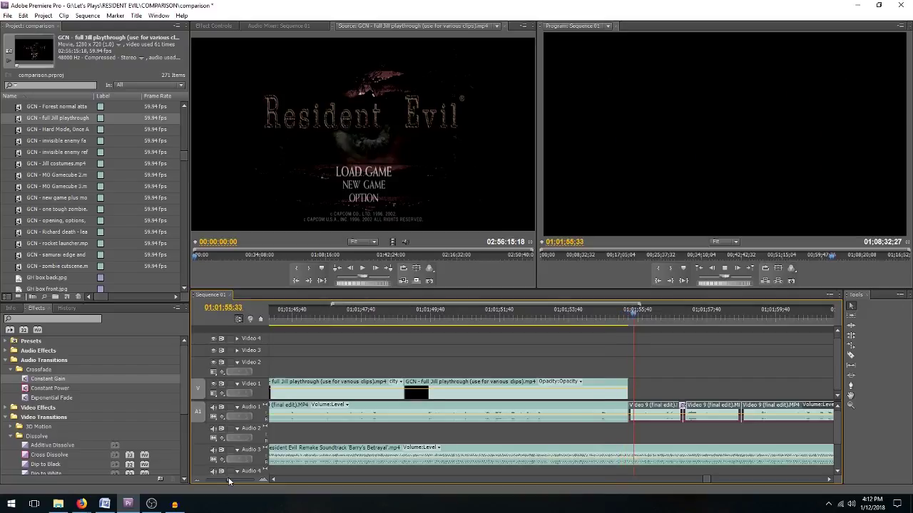
{"action": "left_click_drag", "start_coordinate": [229, 482], "coordinate": [234, 480]}
{"action": "key", "text": "space"}
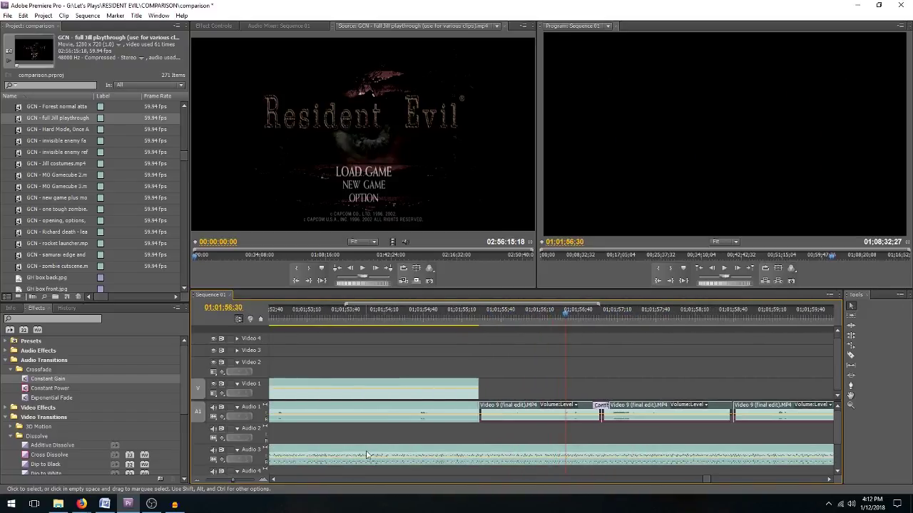
Trim the first moved narration piece's start to 01;01;55;41 and close the gap against the preceding narration
{"action": "left_click", "coordinate": [422, 318]}
{"action": "key", "text": "space"}
{"action": "left_click_drag", "start_coordinate": [525, 322], "coordinate": [503, 323]}
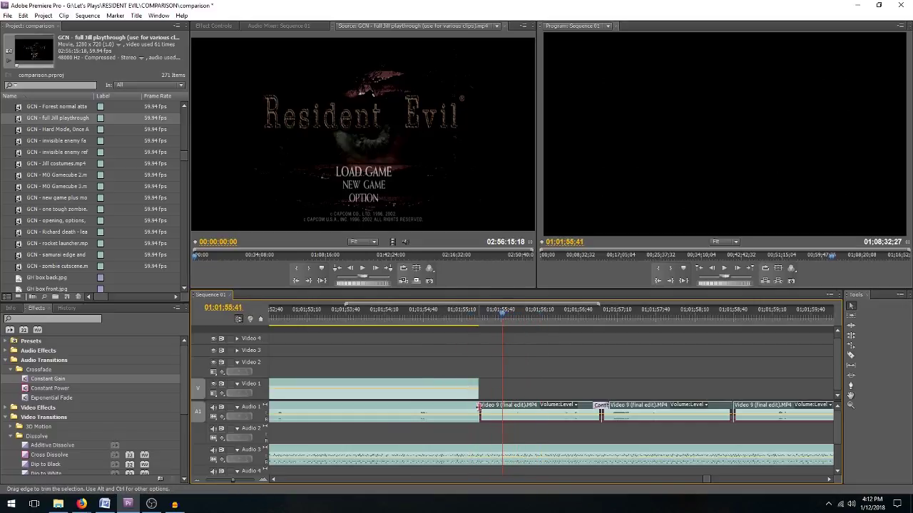
{"action": "mouse_move", "coordinate": [481, 407]}
{"action": "left_mouse_down"}
{"action": "mouse_move", "coordinate": [512, 406]}
{"action": "mouse_move", "coordinate": [497, 408]}
{"action": "left_mouse_up"}
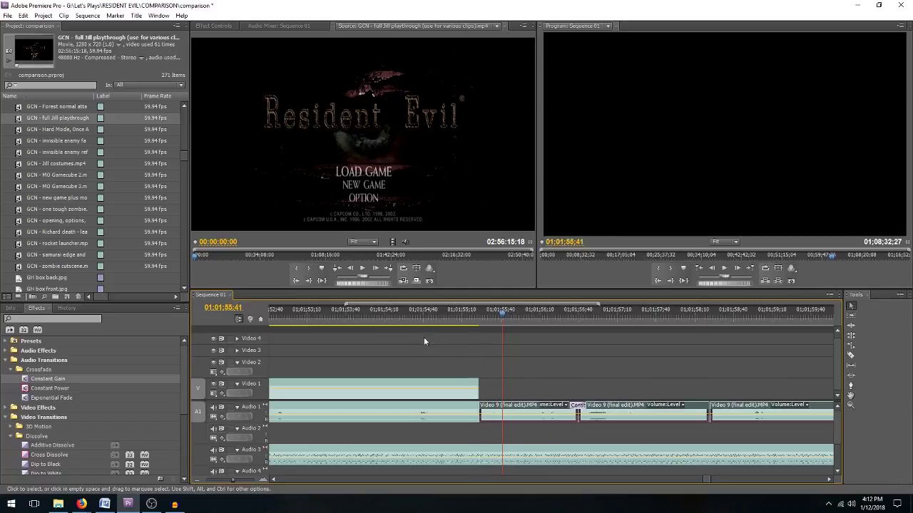
Play the join and trim the end of the GCN footage and the narration beneath it back to about 01;01;55
{"action": "left_click", "coordinate": [368, 323]}
{"action": "key", "text": "space"}
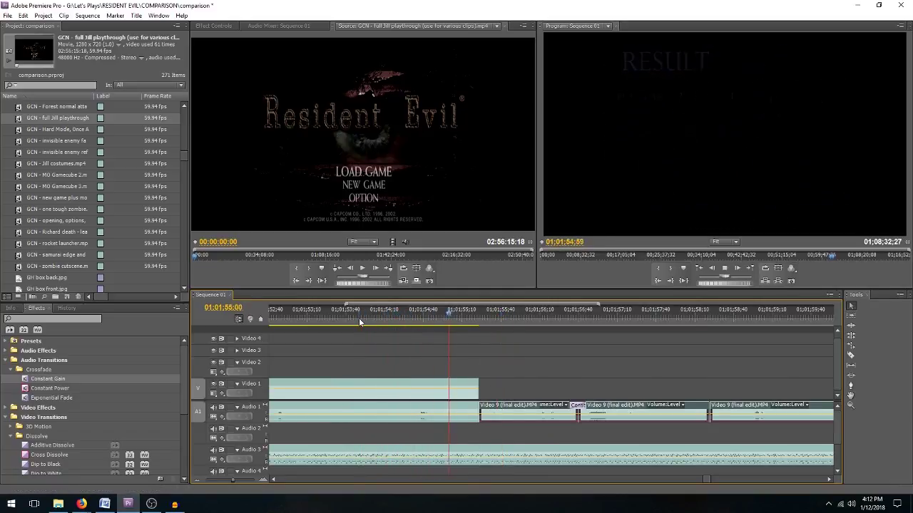
{"action": "left_click", "coordinate": [469, 385]}
{"action": "left_click_drag", "start_coordinate": [470, 383], "coordinate": [450, 384]}
Move all the following narration pieces earlier against the shortened GCN clip's end and play through the join
{"action": "left_click_drag", "start_coordinate": [232, 480], "coordinate": [227, 481]}
{"action": "left_click_drag", "start_coordinate": [604, 357], "coordinate": [642, 407]}
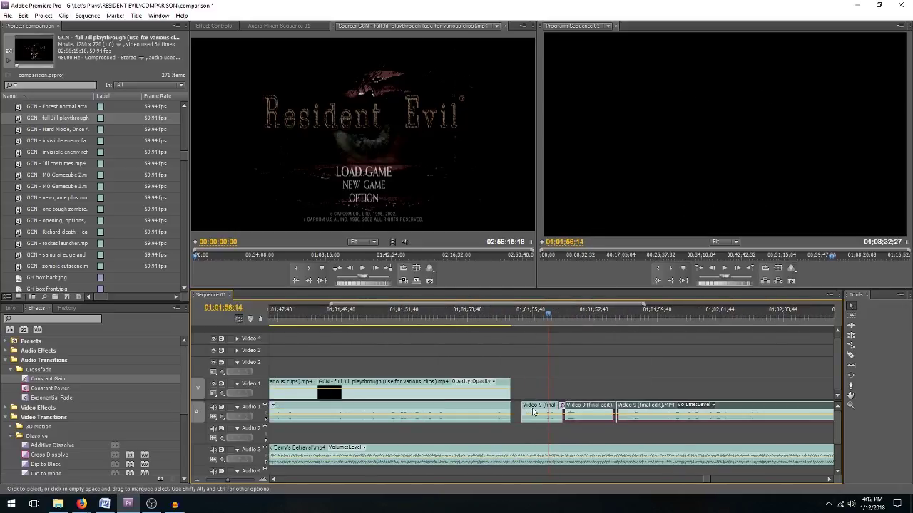
{"action": "left_click_drag", "start_coordinate": [532, 369], "coordinate": [625, 411]}
{"action": "left_click_drag", "start_coordinate": [540, 408], "coordinate": [528, 409]}
{"action": "left_click", "coordinate": [482, 312]}
{"action": "key", "text": "space"}
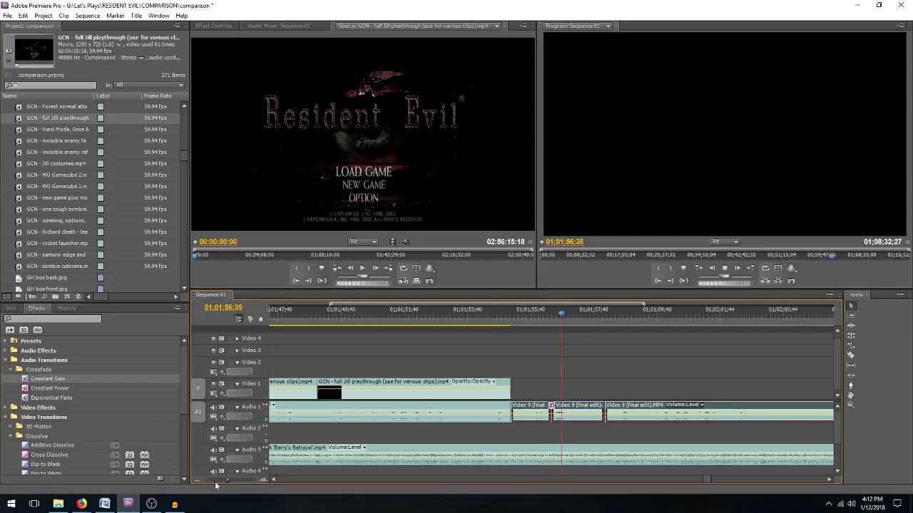
Shift the narration pieces slightly later, extend the first piece's start back to the GCN clip's end, and replay the join
{"action": "key", "text": "space"}
{"action": "key", "text": "equal"}
{"action": "key", "text": "equal"}
{"action": "left_click", "coordinate": [345, 318]}
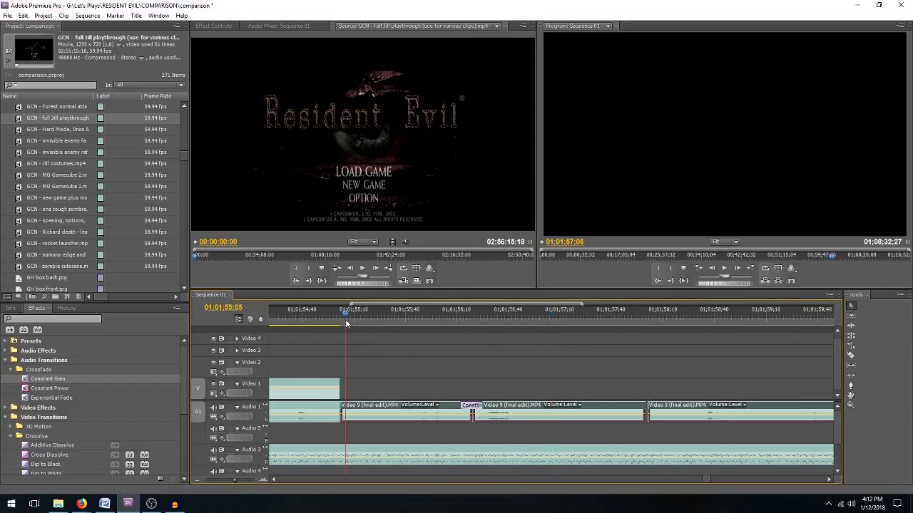
{"action": "left_click_drag", "start_coordinate": [362, 409], "coordinate": [366, 412]}
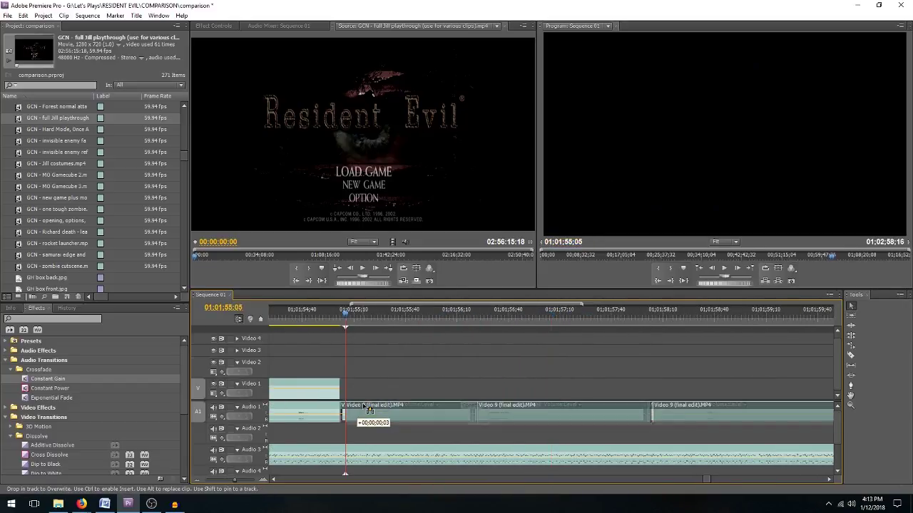
{"action": "left_click_drag", "start_coordinate": [372, 409], "coordinate": [341, 410]}
{"action": "left_click_drag", "start_coordinate": [294, 316], "coordinate": [270, 322]}
{"action": "key", "text": "space"}
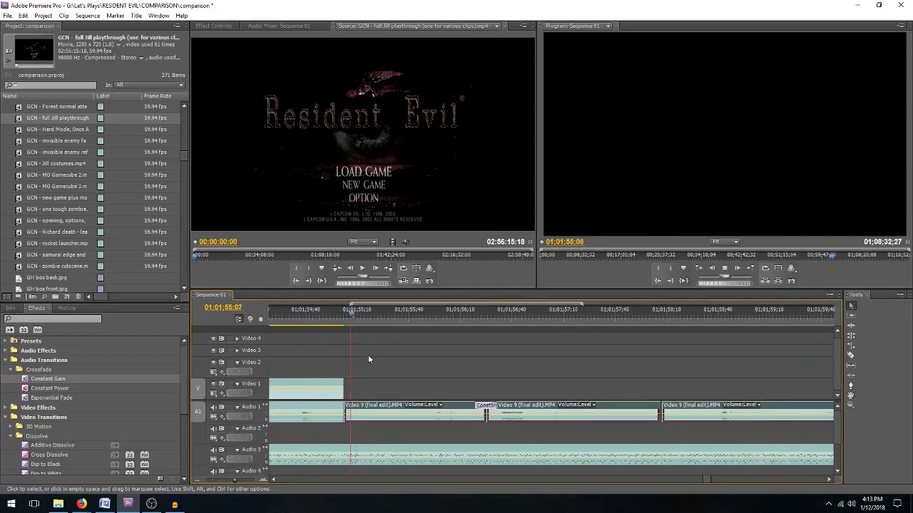
{"action": "key", "text": "space"}
Replay from about 01;01;53;40 and restore a few more frames at the first piece's start, keeping it against the GCN clip
{"action": "left_click_drag", "start_coordinate": [234, 482], "coordinate": [228, 482]}
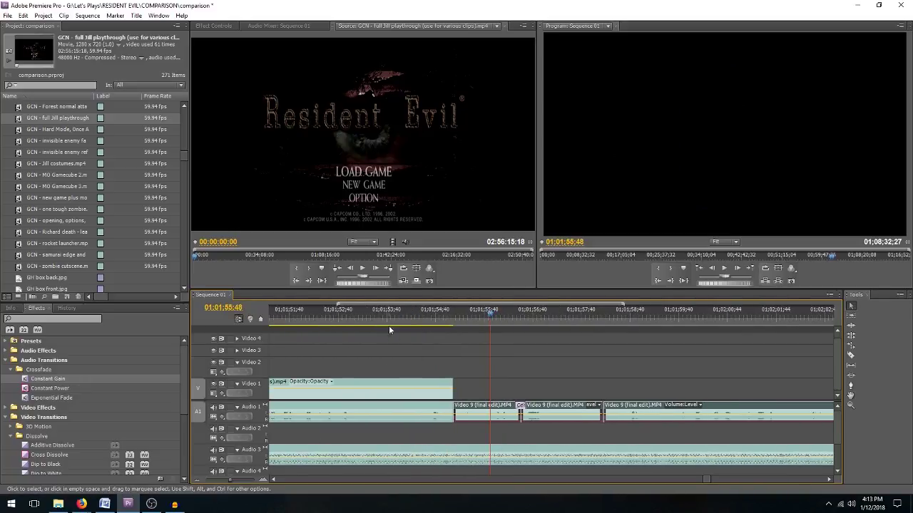
{"action": "left_click", "coordinate": [385, 319]}
{"action": "key", "text": "space"}
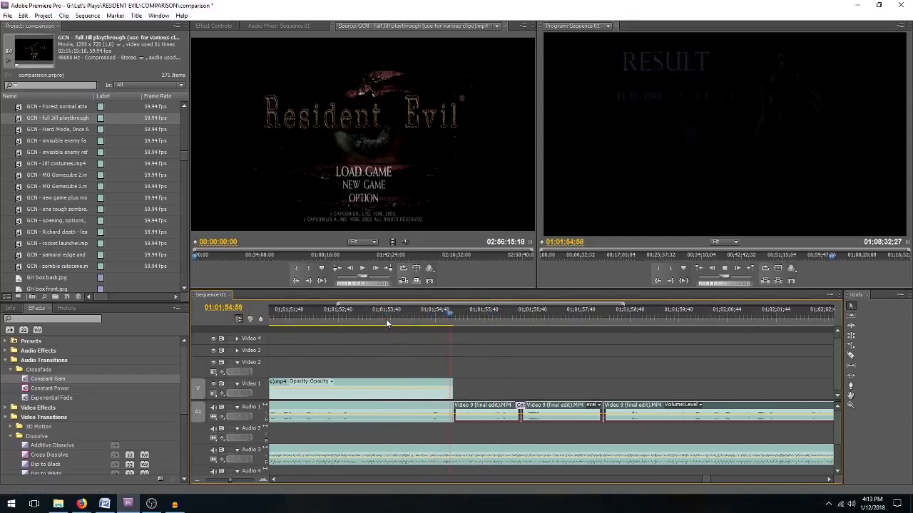
{"action": "left_click_drag", "start_coordinate": [228, 484], "coordinate": [251, 484]}
{"action": "mouse_move", "coordinate": [346, 411]}
{"action": "left_mouse_down"}
{"action": "mouse_move", "coordinate": [359, 412]}
{"action": "mouse_move", "coordinate": [335, 412]}
{"action": "left_mouse_up"}
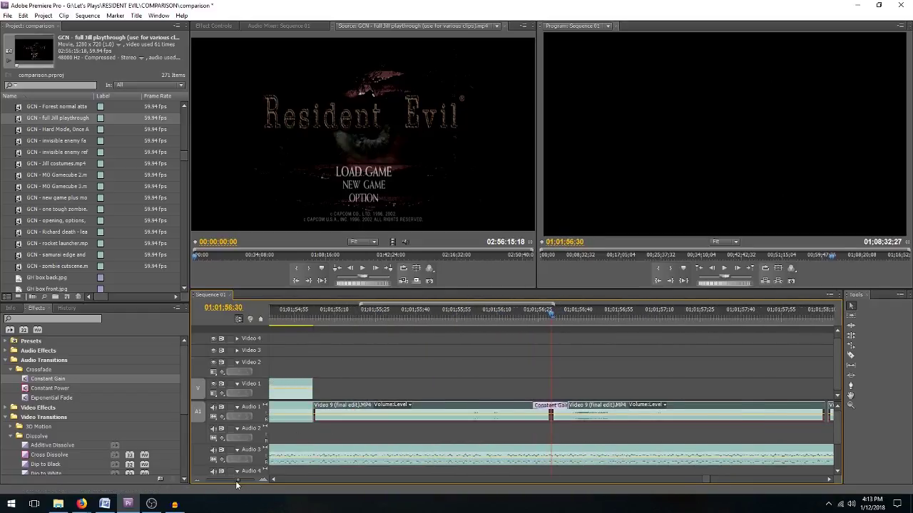
Play from the end of the GCN footage through the joins of the short narration pieces
{"action": "left_click_drag", "start_coordinate": [237, 482], "coordinate": [229, 484]}
{"action": "scroll", "coordinate": [415, 306], "scroll_direction": "down", "scroll_amount": 5}
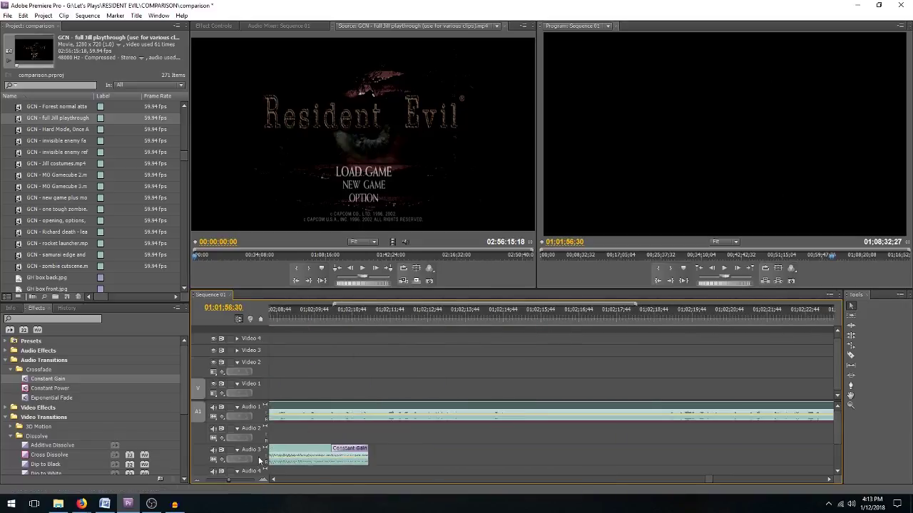
{"action": "left_click_drag", "start_coordinate": [227, 484], "coordinate": [224, 485]}
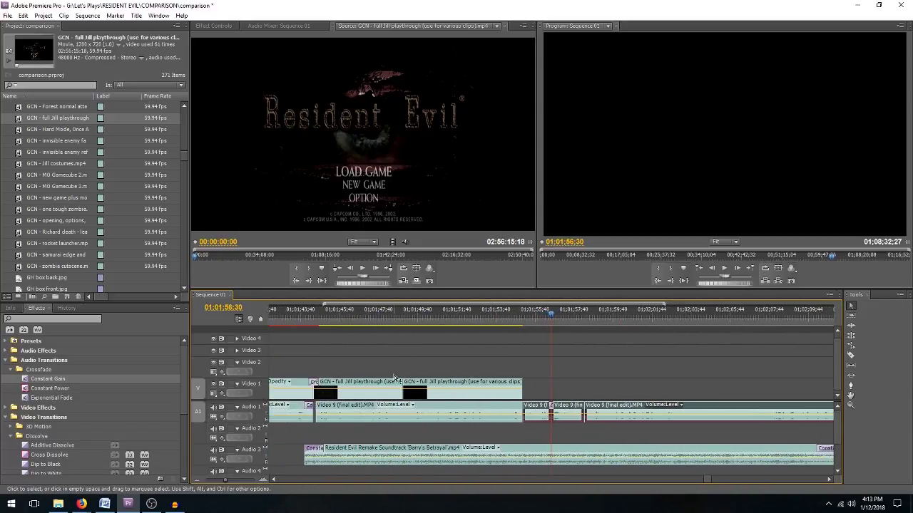
{"action": "left_click", "coordinate": [497, 314]}
{"action": "key", "text": "space"}
{"action": "key", "text": "space"}
Cut off and delete the unwanted narration at the second and third pieces' join, then move the third piece earlier to close the gap
{"action": "left_click", "coordinate": [568, 318]}
{"action": "key", "text": "equal"}
{"action": "key", "text": "equal"}
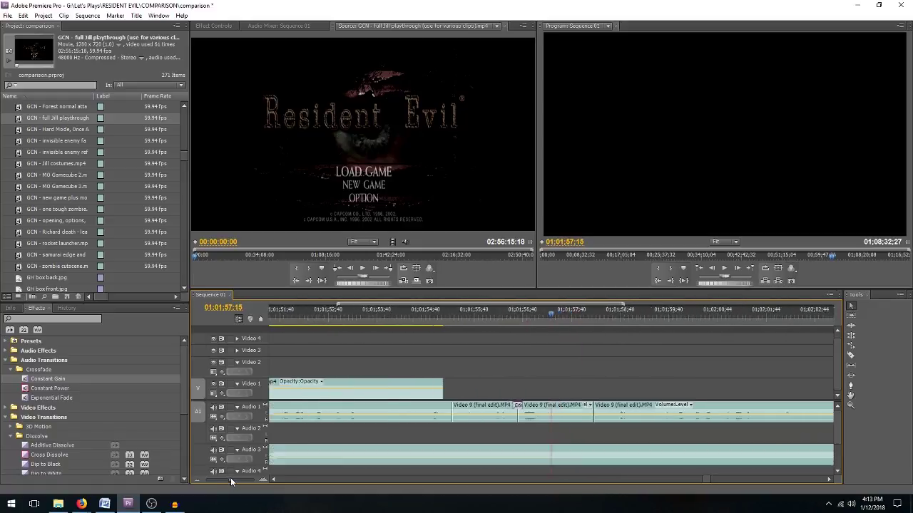
{"action": "left_click_drag", "start_coordinate": [531, 317], "coordinate": [612, 422]}
{"action": "key", "text": "c"}
{"action": "left_click", "coordinate": [611, 416]}
{"action": "key", "text": "v"}
{"action": "key", "text": "Delete"}
{"action": "left_click", "coordinate": [627, 318]}
{"action": "left_click_drag", "start_coordinate": [628, 318], "coordinate": [636, 316]}
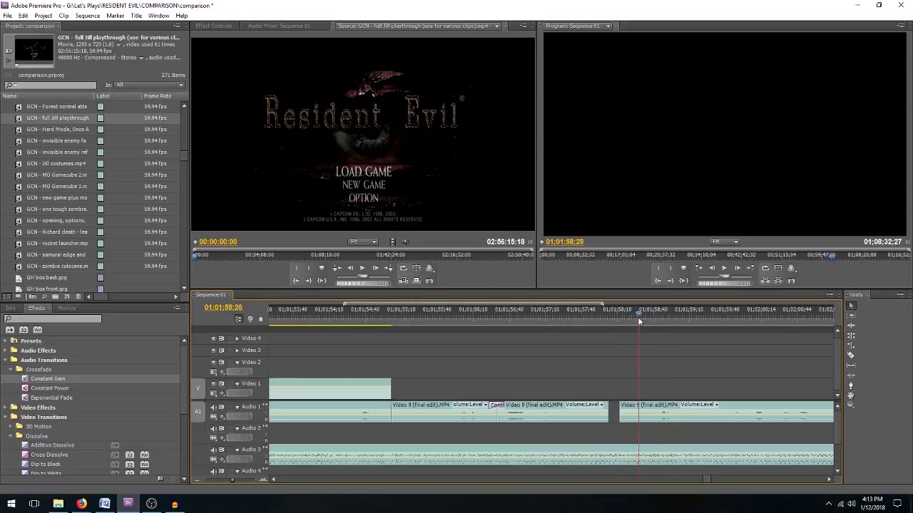
{"action": "mouse_move", "coordinate": [618, 405]}
{"action": "left_mouse_down"}
{"action": "mouse_move", "coordinate": [651, 424]}
{"action": "mouse_move", "coordinate": [610, 406]}
{"action": "left_mouse_up"}
Play the join at about 01;01;58, move the third narration piece slightly earlier over the second piece's end, and replay
{"action": "left_click", "coordinate": [495, 329]}
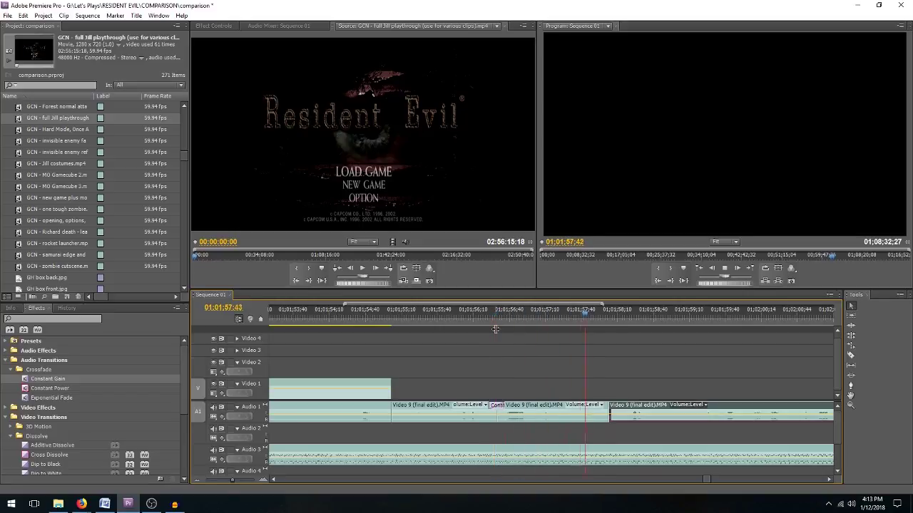
{"action": "left_click", "coordinate": [557, 317]}
{"action": "key", "text": "space"}
{"action": "key", "text": "space"}
{"action": "left_click_drag", "start_coordinate": [609, 412], "coordinate": [602, 412]}
{"action": "left_click", "coordinate": [501, 323]}
{"action": "key", "text": "space"}
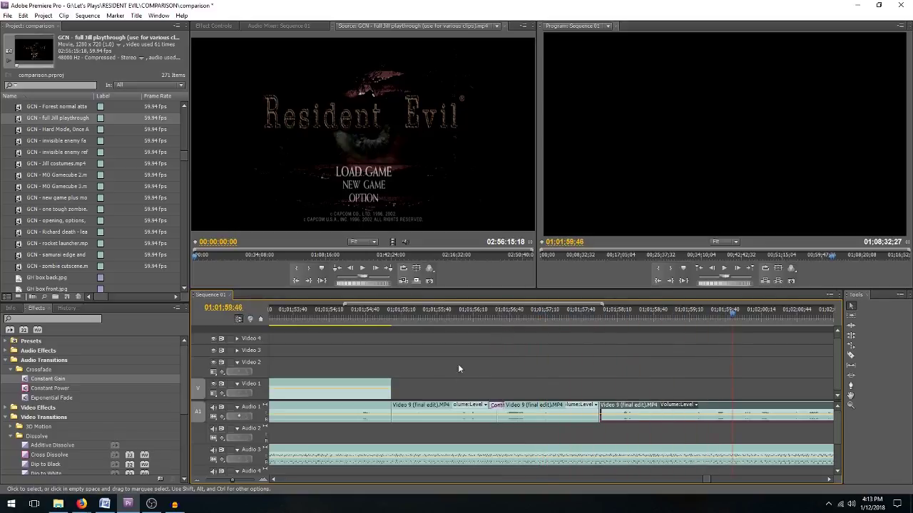
Replay the tightened join and shift the third narration piece a few frames later
{"action": "left_click", "coordinate": [534, 315]}
{"action": "key", "text": "space"}
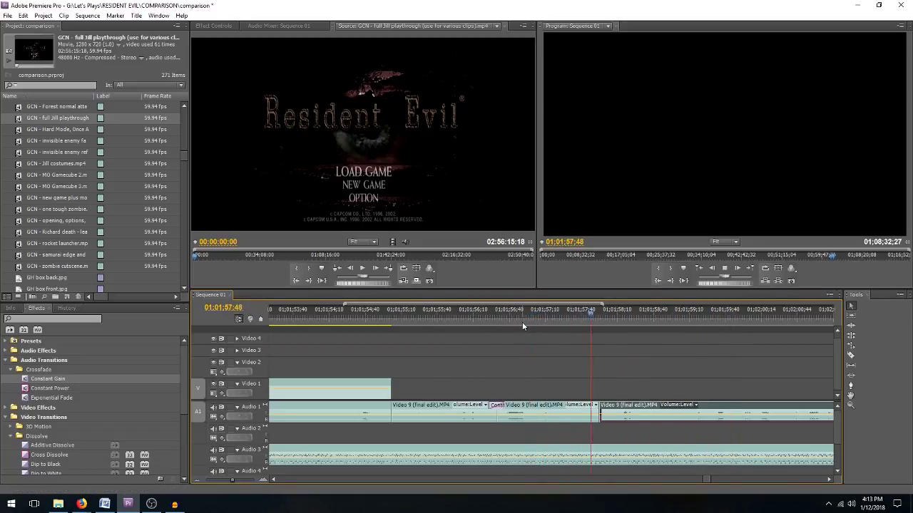
{"action": "key", "text": "space"}
{"action": "left_click", "coordinate": [264, 480]}
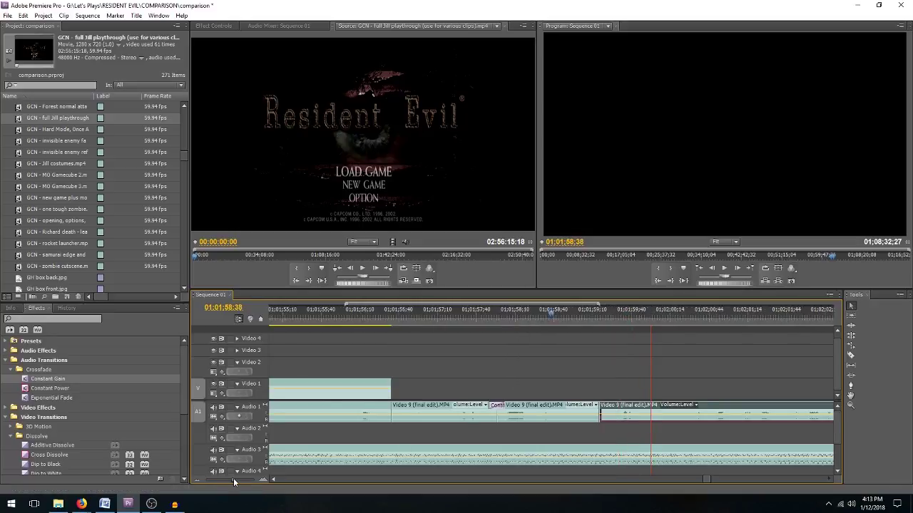
{"action": "left_click_drag", "start_coordinate": [451, 407], "coordinate": [461, 408]}
{"action": "left_click", "coordinate": [236, 481]}
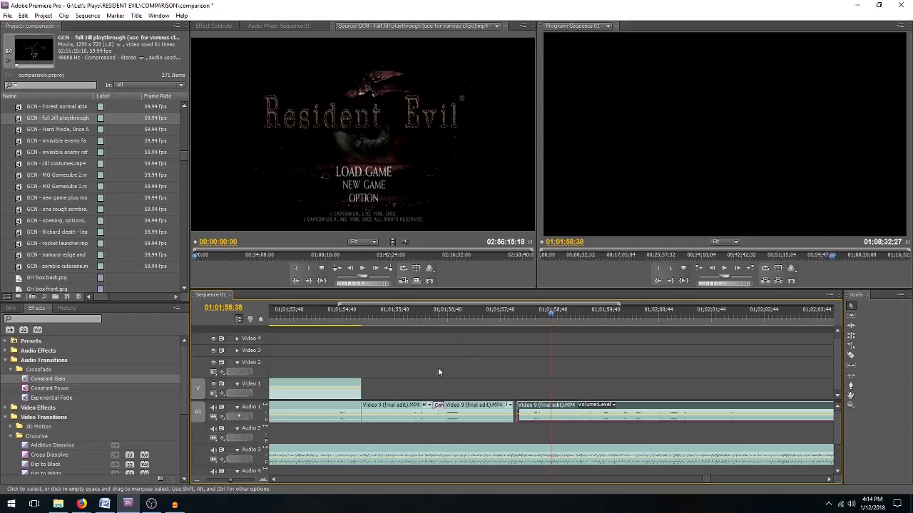
Play the new spacing, close the small gap between the second and third narration pieces, and replay the join
{"action": "left_click", "coordinate": [476, 313]}
{"action": "key", "text": "space"}
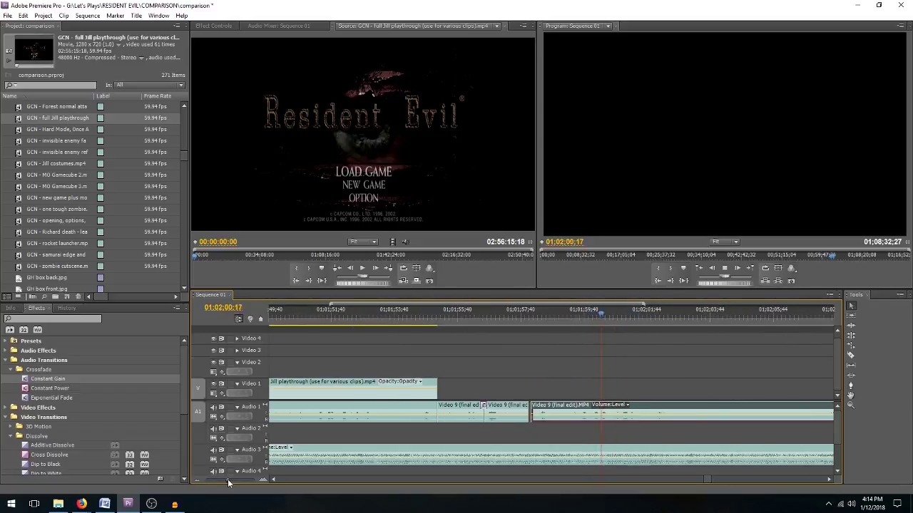
{"action": "key", "text": "space"}
{"action": "left_click", "coordinate": [394, 357]}
{"action": "left_click", "coordinate": [353, 320]}
{"action": "key", "text": "space"}
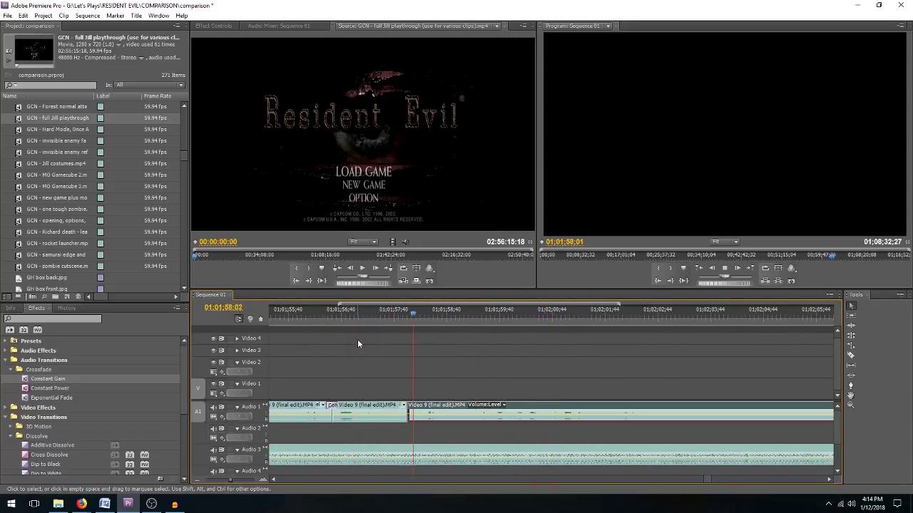
Split the third piece near 01;02;02;50, trim the later part's start to 01;02;07;05, and move it back against the split
{"action": "left_click_drag", "start_coordinate": [231, 480], "coordinate": [228, 483]}
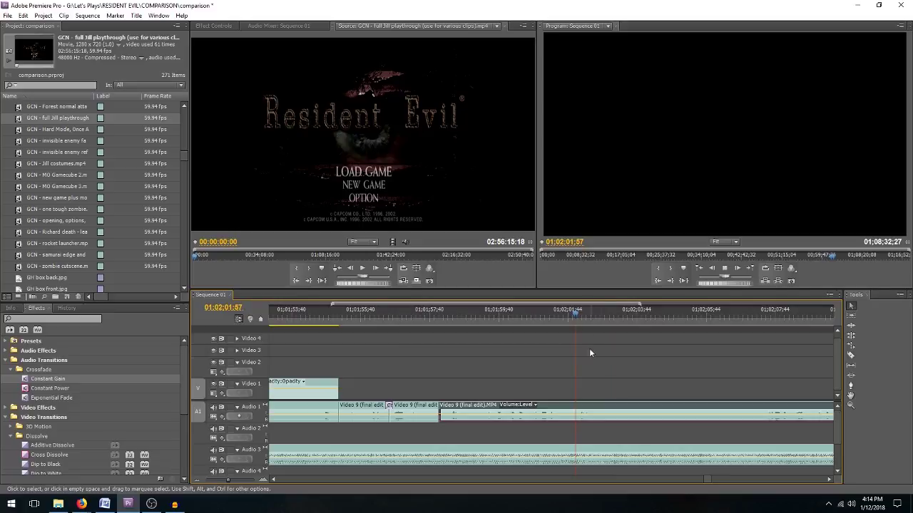
{"action": "key", "text": "c"}
{"action": "left_click", "coordinate": [606, 415]}
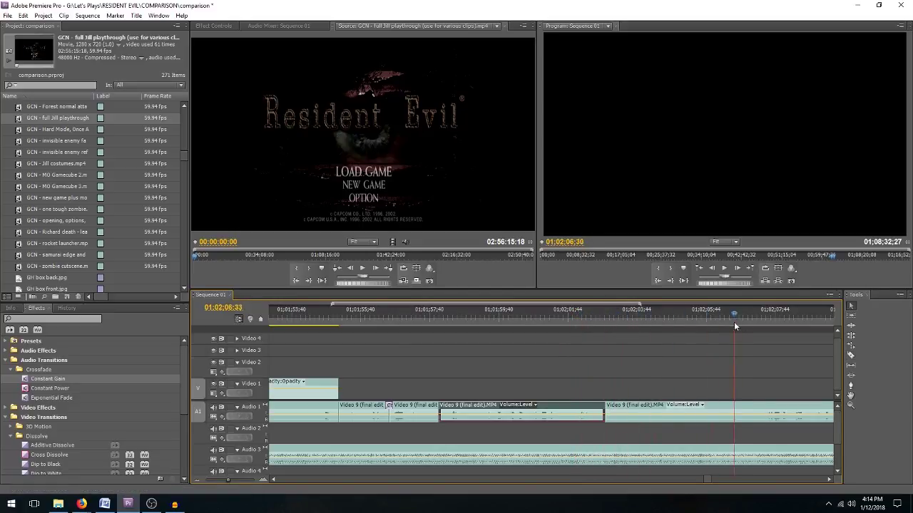
{"action": "left_click", "coordinate": [753, 315]}
{"action": "key", "text": "space"}
{"action": "left_click", "coordinate": [753, 315]}
{"action": "left_click_drag", "start_coordinate": [607, 408], "coordinate": [756, 407]}
{"action": "left_click_drag", "start_coordinate": [763, 411], "coordinate": [615, 411]}
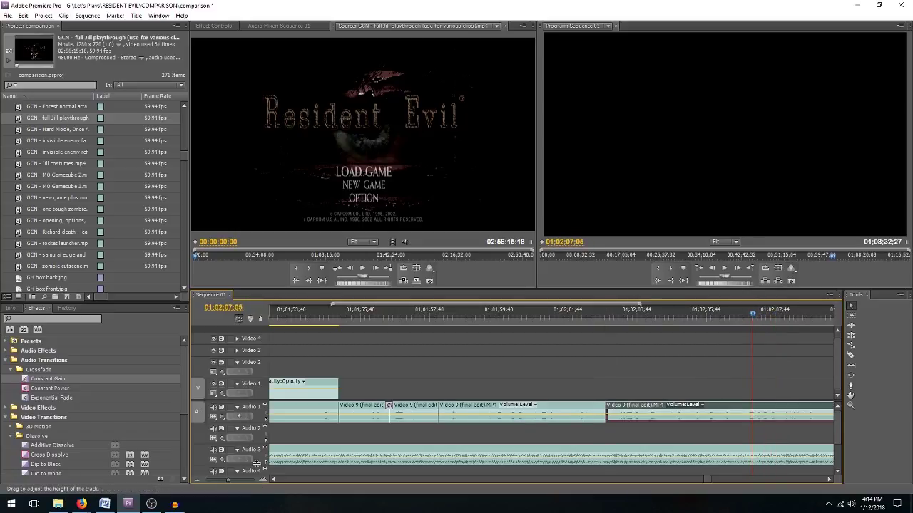
Split the last narration piece at 01;02;32;41 and delete everything after the cut
{"action": "left_click_drag", "start_coordinate": [225, 482], "coordinate": [220, 483]}
{"action": "left_click", "coordinate": [697, 314]}
{"action": "key", "text": "space"}
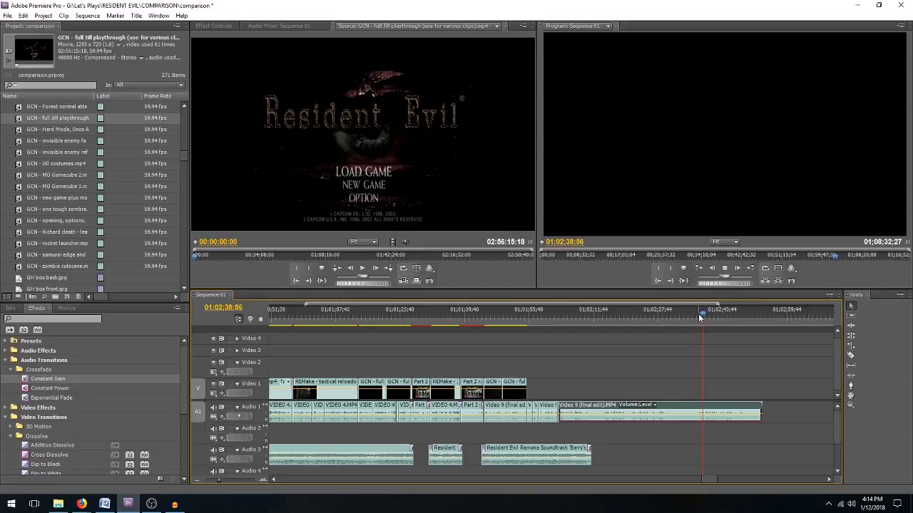
{"action": "left_click_drag", "start_coordinate": [696, 316], "coordinate": [677, 330]}
{"action": "key", "text": "c"}
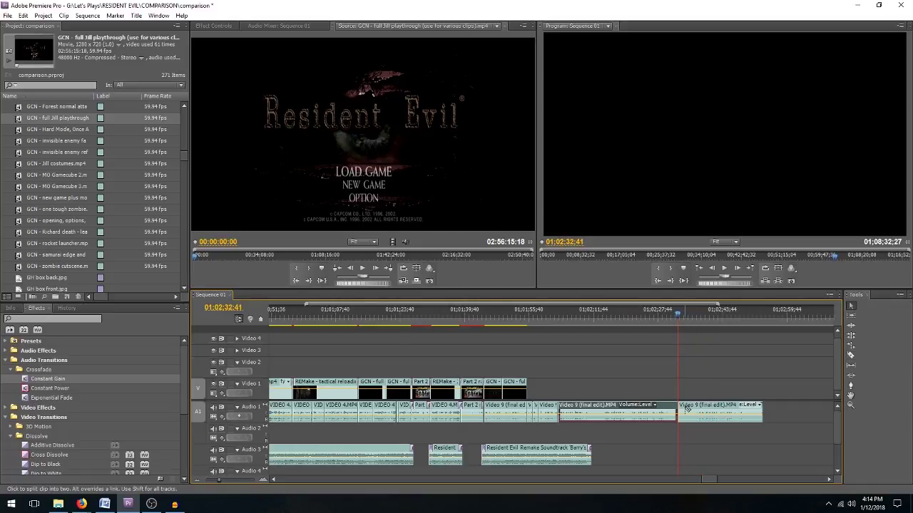
{"action": "left_click", "coordinate": [678, 412]}
{"action": "key", "text": "v"}
{"action": "key", "text": "Delete"}
Play back through the last narration piece and split it at 01;02;11;19, near the end of the Barry's Betrayal music
{"action": "left_click_drag", "start_coordinate": [643, 316], "coordinate": [634, 321]}
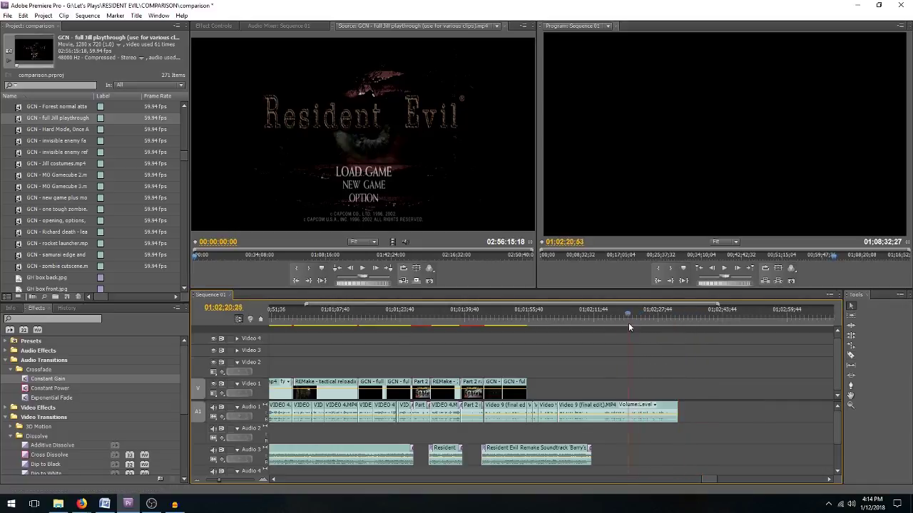
{"action": "key", "text": "space"}
{"action": "left_click_drag", "start_coordinate": [637, 315], "coordinate": [602, 325]}
{"action": "key", "text": "space"}
{"action": "left_click_drag", "start_coordinate": [213, 484], "coordinate": [227, 479]}
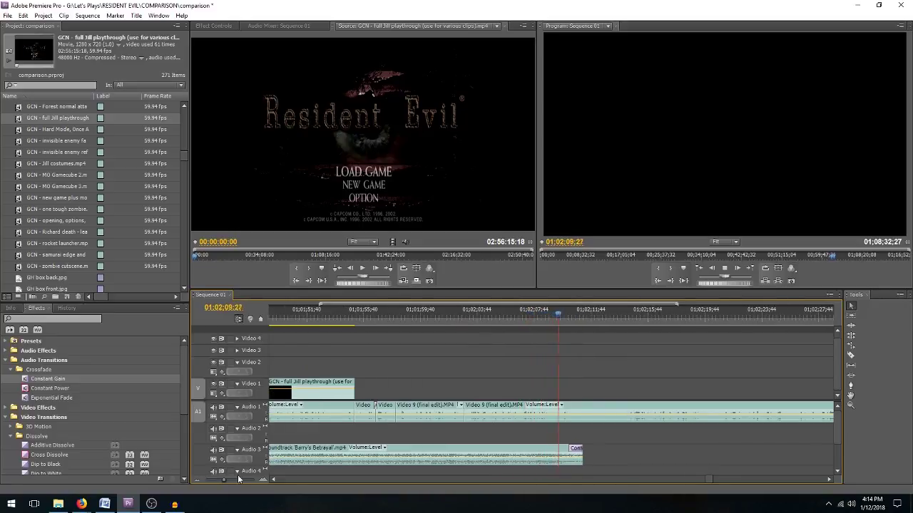
{"action": "key", "text": "space"}
{"action": "key", "text": "ctrl+k"}
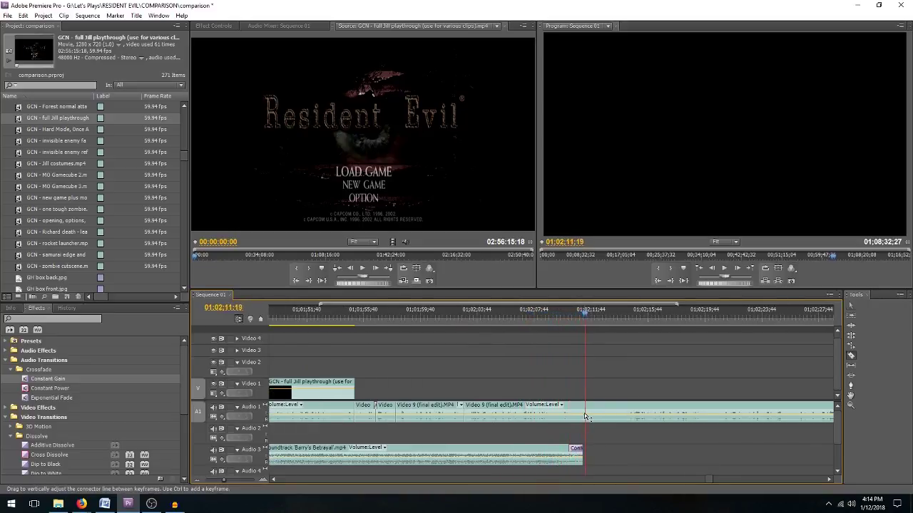
{"action": "left_click_drag", "start_coordinate": [221, 483], "coordinate": [220, 482]}
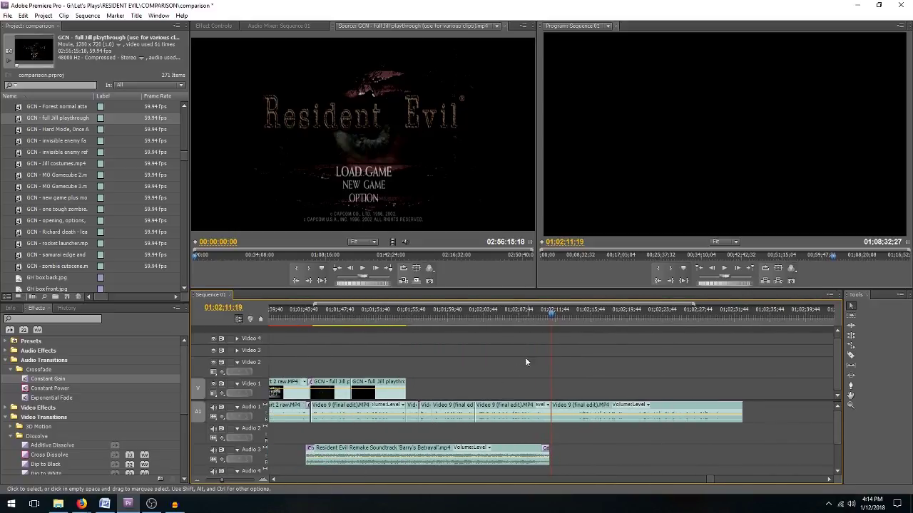
Remove the narration from 01;02;11;19 to 01;02;20;38, move the remaining piece back against the split, and play the join
{"action": "left_click", "coordinate": [635, 316]}
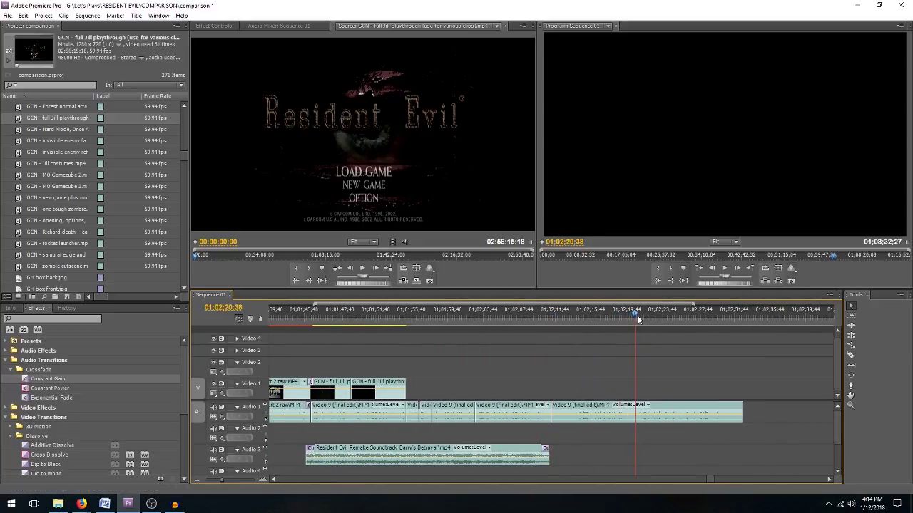
{"action": "key", "text": "ctrl+k"}
{"action": "left_click_drag", "start_coordinate": [636, 405], "coordinate": [563, 415]}
{"action": "left_click", "coordinate": [537, 316]}
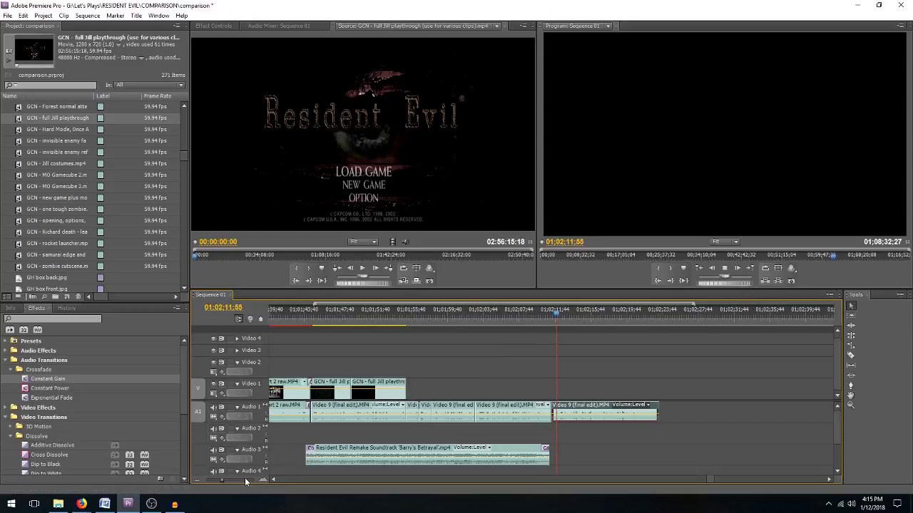
{"action": "left_click_drag", "start_coordinate": [223, 481], "coordinate": [226, 482]}
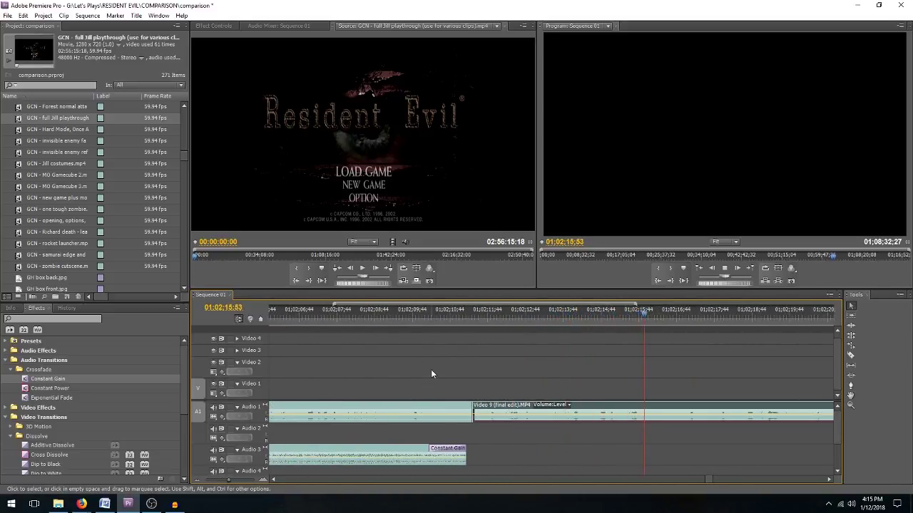
Replay the join, trim the preceding narration's end to the music's end, and move the last piece earlier against it
{"action": "left_click", "coordinate": [379, 319]}
{"action": "key", "text": "space"}
{"action": "key", "text": "space"}
{"action": "left_click_drag", "start_coordinate": [470, 406], "coordinate": [465, 406]}
{"action": "left_click", "coordinate": [472, 319]}
{"action": "left_click_drag", "start_coordinate": [475, 318], "coordinate": [484, 318]}
{"action": "mouse_move", "coordinate": [472, 412]}
{"action": "left_mouse_down"}
{"action": "mouse_move", "coordinate": [490, 410]}
{"action": "mouse_move", "coordinate": [467, 413]}
{"action": "left_mouse_up"}
Play through the adjusted join and cut off the last narration piece's end at 01;02;21;00
{"action": "key", "text": "minus"}
{"action": "left_click", "coordinate": [491, 315]}
{"action": "key", "text": "space"}
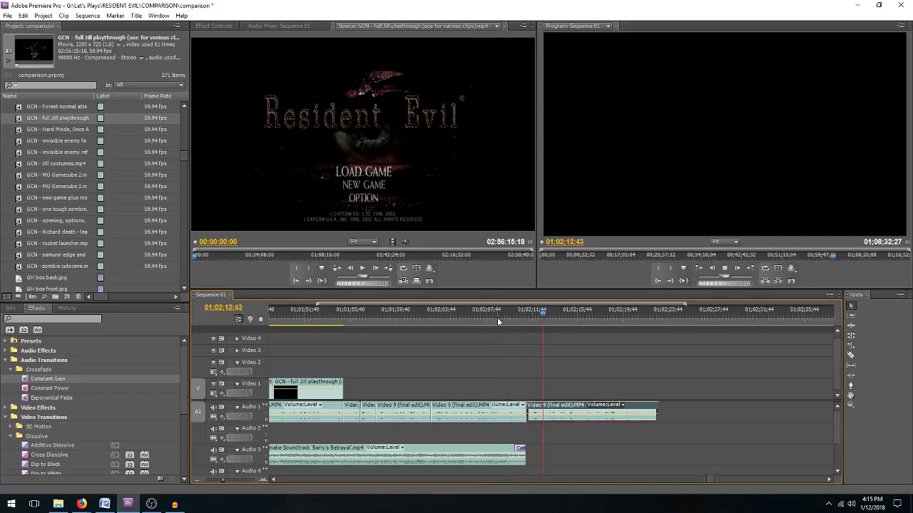
{"action": "left_click_drag", "start_coordinate": [224, 483], "coordinate": [226, 483]}
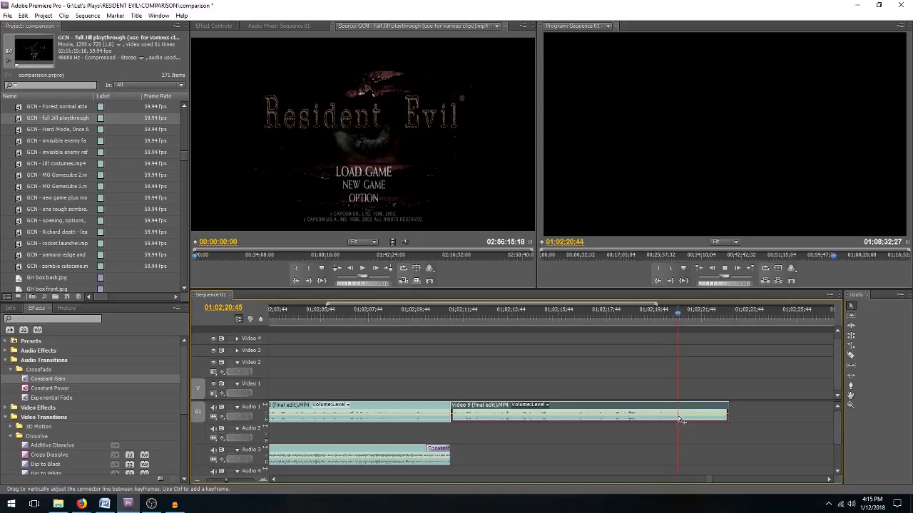
{"action": "key", "text": "ctrl+k"}
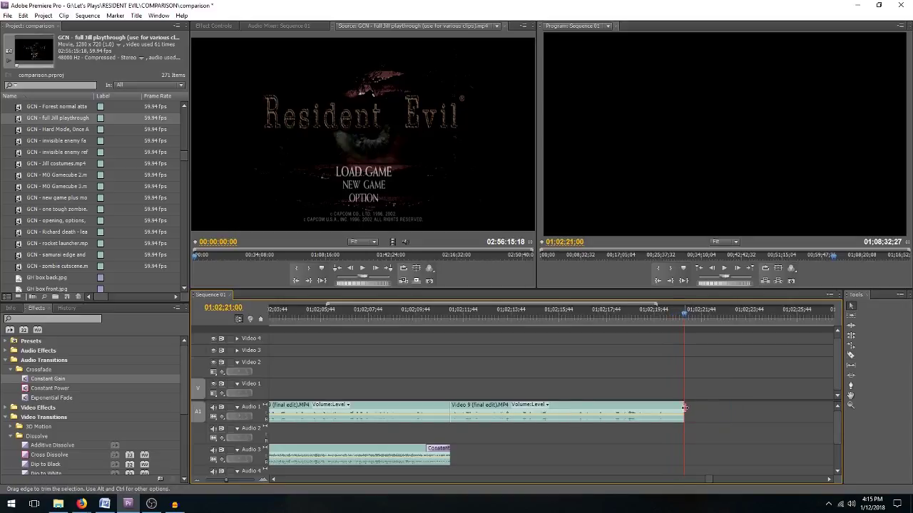
Trim the last narration piece's end slightly earlier, extend the Barry's Betrayal music to the same end, and save the project
{"action": "left_click_drag", "start_coordinate": [684, 408], "coordinate": [671, 408]}
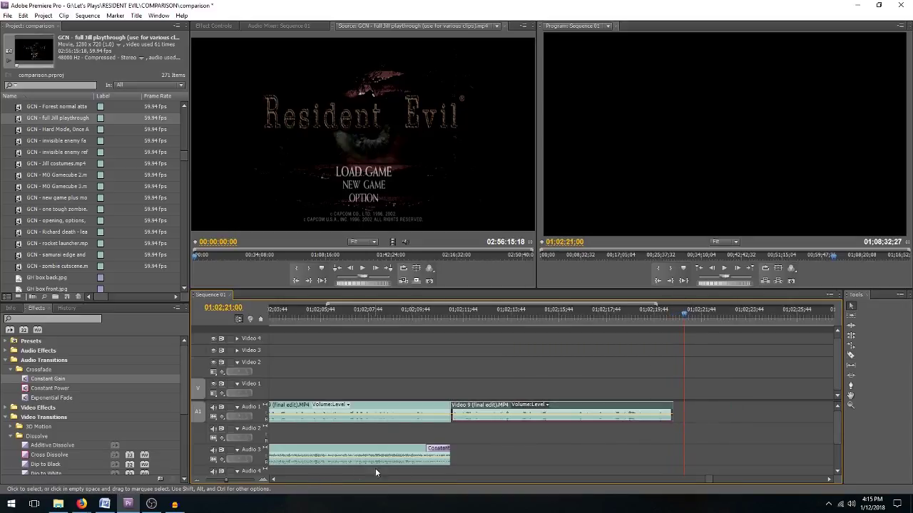
{"action": "left_click_drag", "start_coordinate": [449, 455], "coordinate": [671, 446]}
{"action": "key", "text": "ctrl+s"}
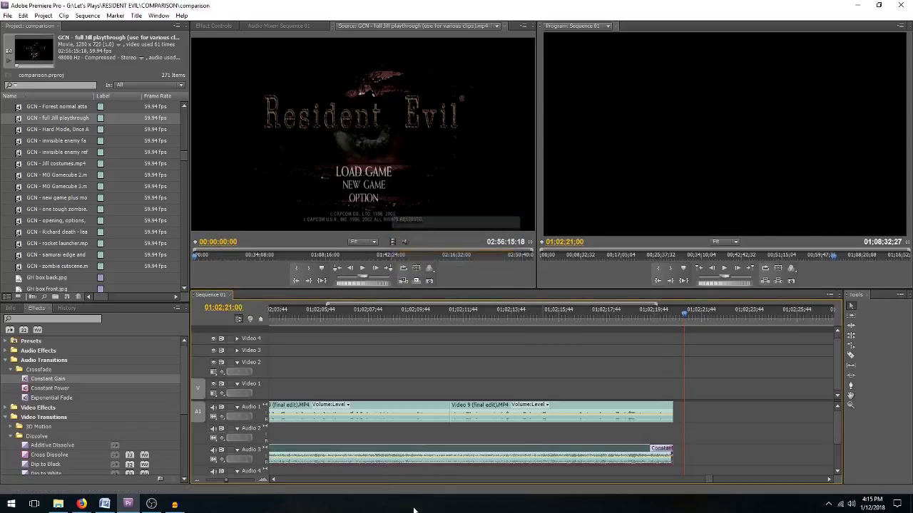
{"action": "left_click_drag", "start_coordinate": [224, 483], "coordinate": [219, 480]}
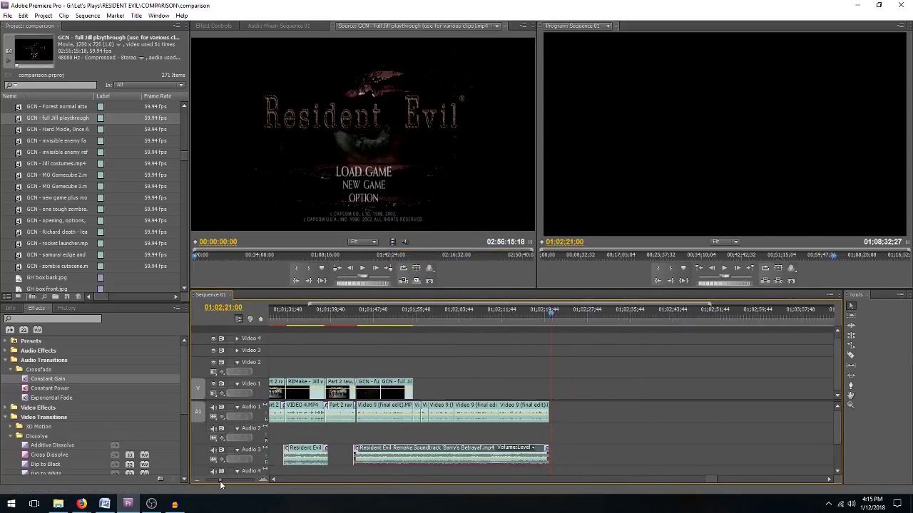
Switch to File Explorer, go up to the RESIDENT EVIL folder, and check the COMPARISON folder's properties
{"action": "left_click", "coordinate": [64, 506]}
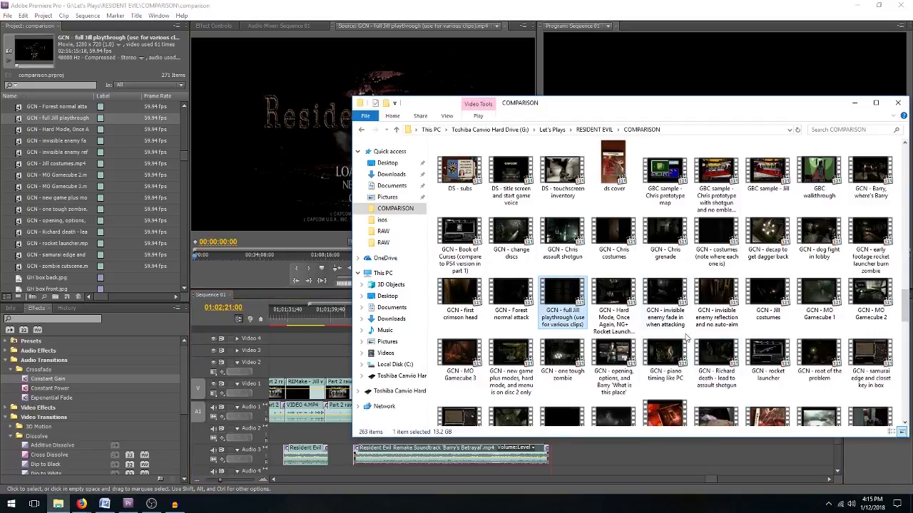
{"action": "left_click", "coordinate": [665, 303]}
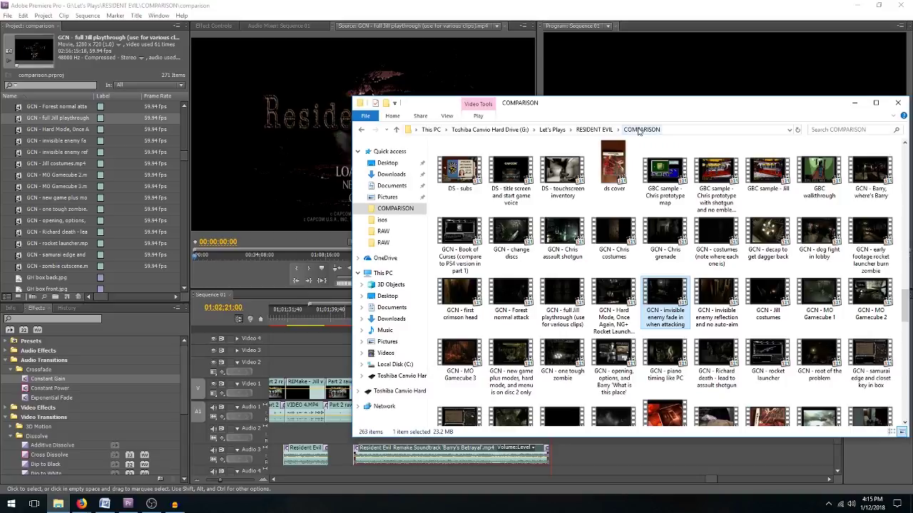
{"action": "left_click", "coordinate": [605, 129]}
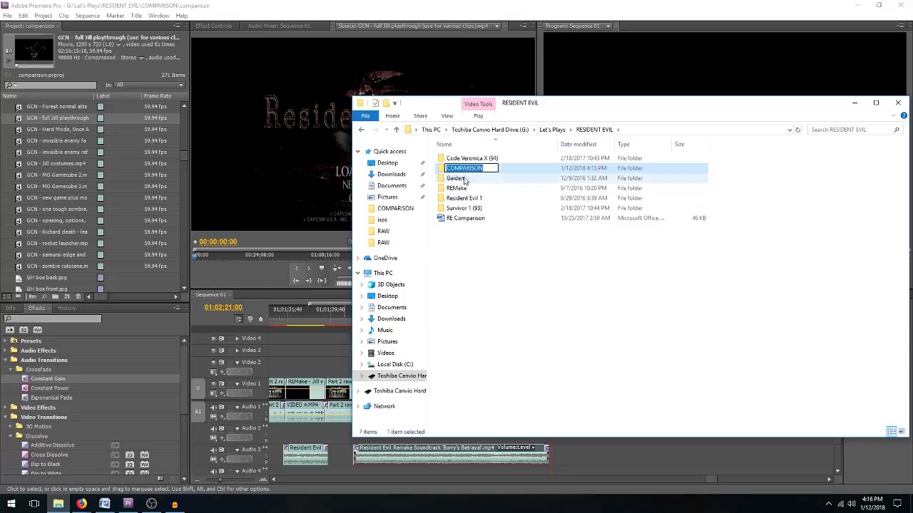
{"action": "left_click", "coordinate": [465, 180]}
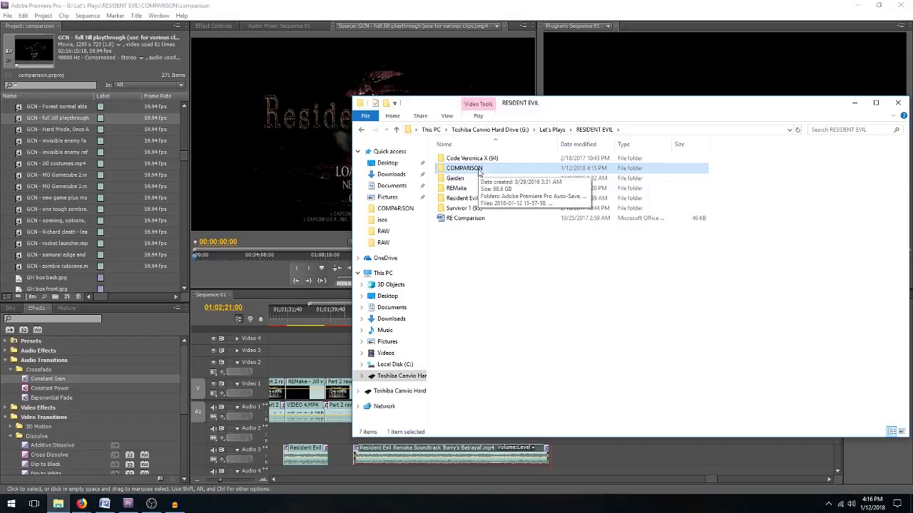
{"action": "right_click", "coordinate": [478, 171]}
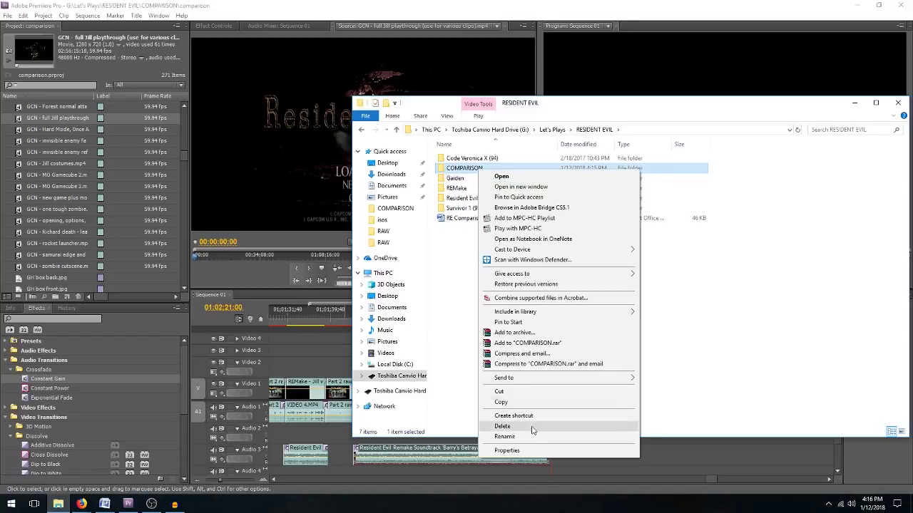
{"action": "left_click", "coordinate": [529, 450]}
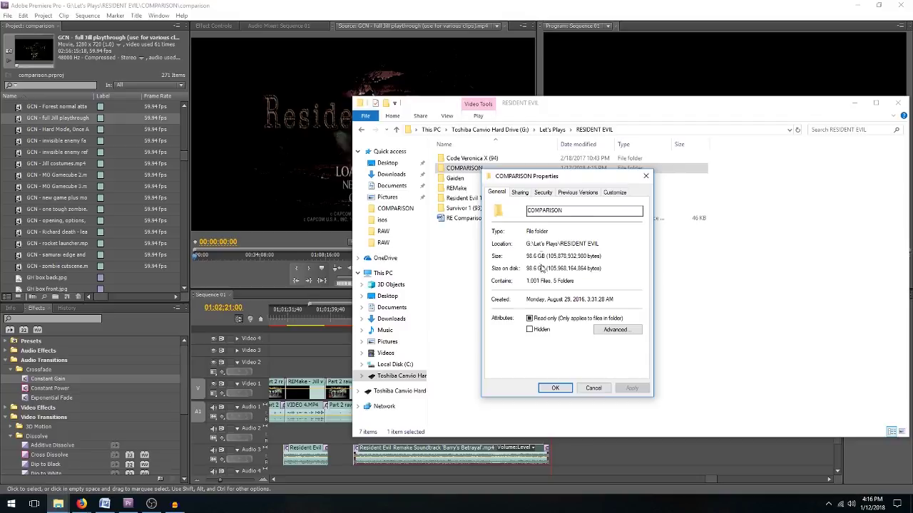
{"action": "left_click", "coordinate": [593, 388]}
Import REMake - Jill best ending and REMake - Jill ending pic 2, 3 and 4 from the COMPARISON folder into the project
{"action": "double_click", "coordinate": [464, 168]}
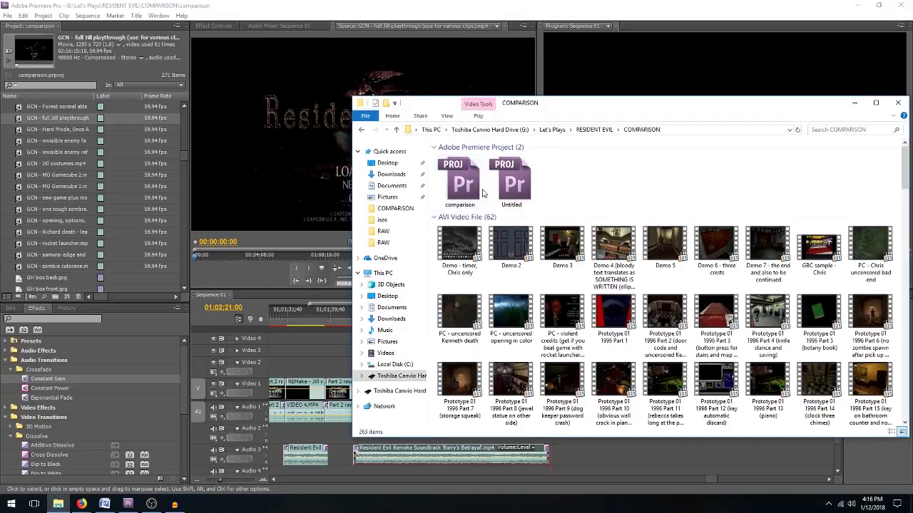
{"action": "left_click", "coordinate": [579, 319]}
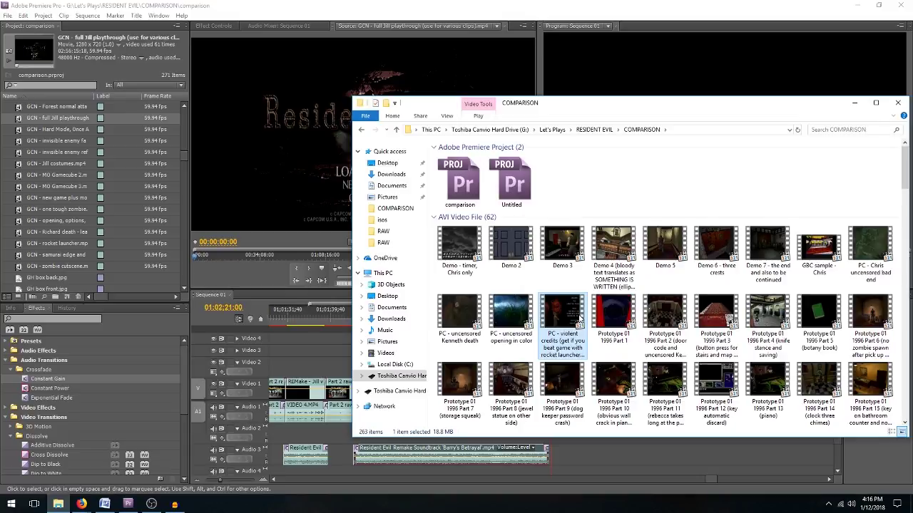
{"action": "key", "text": "r"}
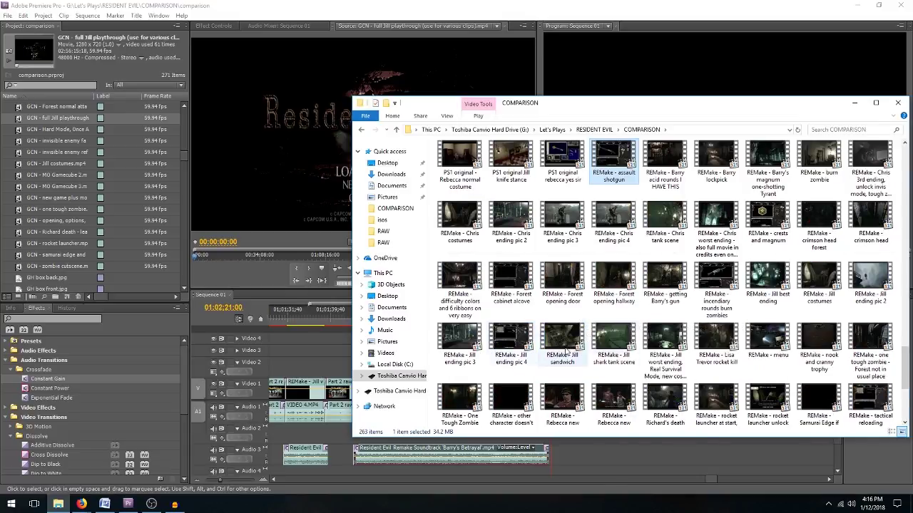
{"action": "left_click_drag", "start_coordinate": [768, 282], "coordinate": [269, 300]}
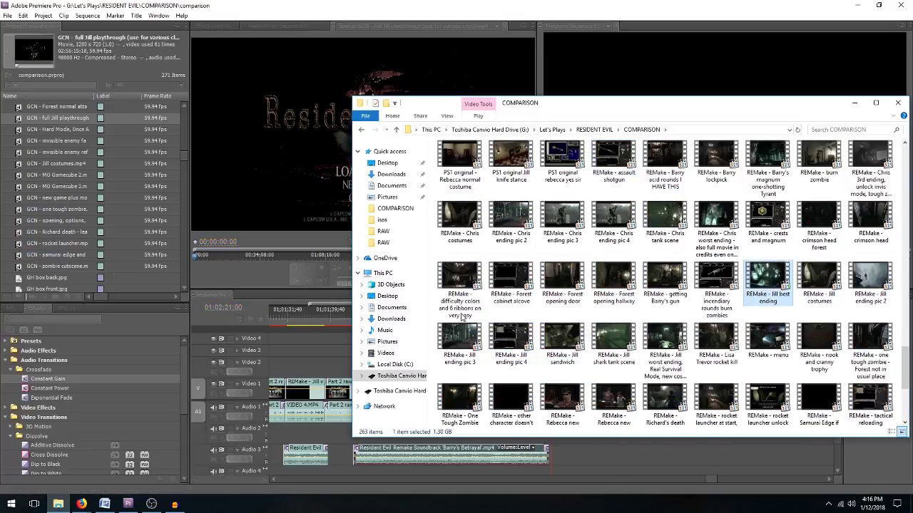
{"action": "left_click", "coordinate": [870, 286]}
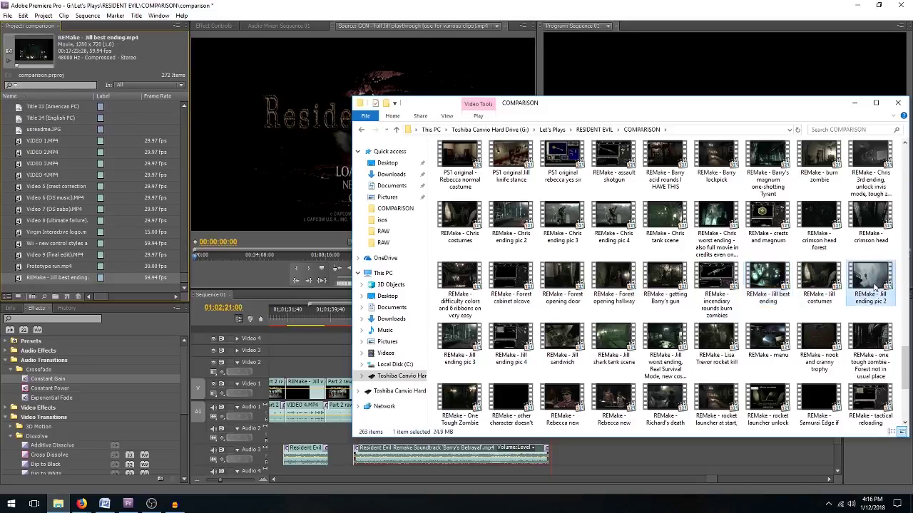
{"action": "left_click", "coordinate": [527, 344], "text": "shift"}
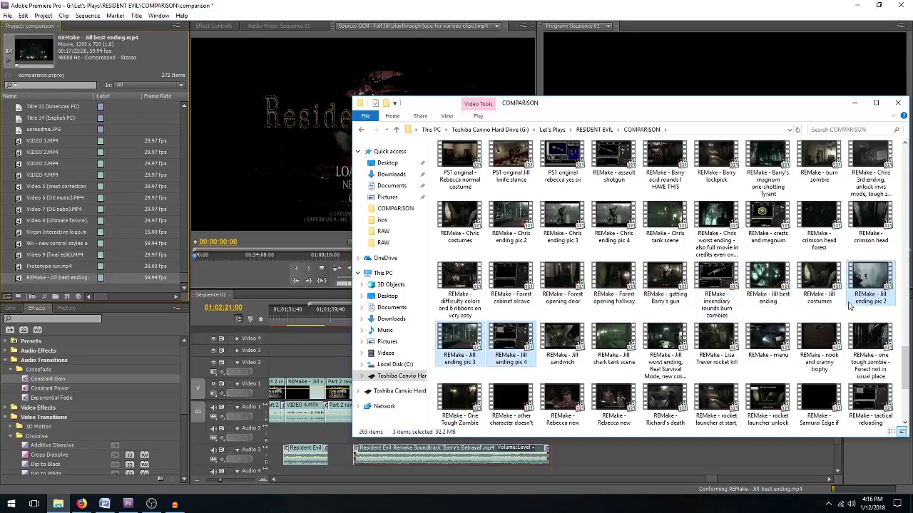
{"action": "left_click_drag", "start_coordinate": [360, 297], "coordinate": [207, 346]}
Place only the video of REMake - Jill best ending on Video 3, starting at the end of the GCN footage
{"action": "left_click", "coordinate": [656, 448]}
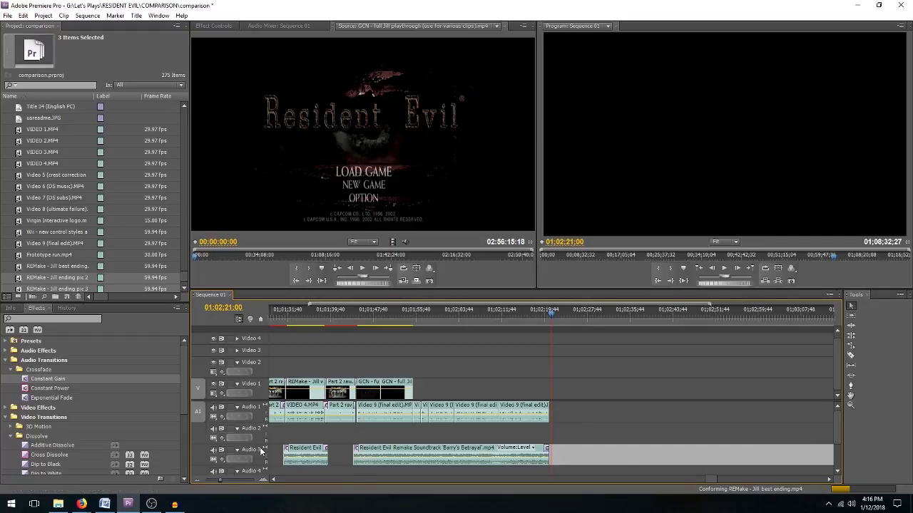
{"action": "left_click_drag", "start_coordinate": [219, 481], "coordinate": [215, 480]}
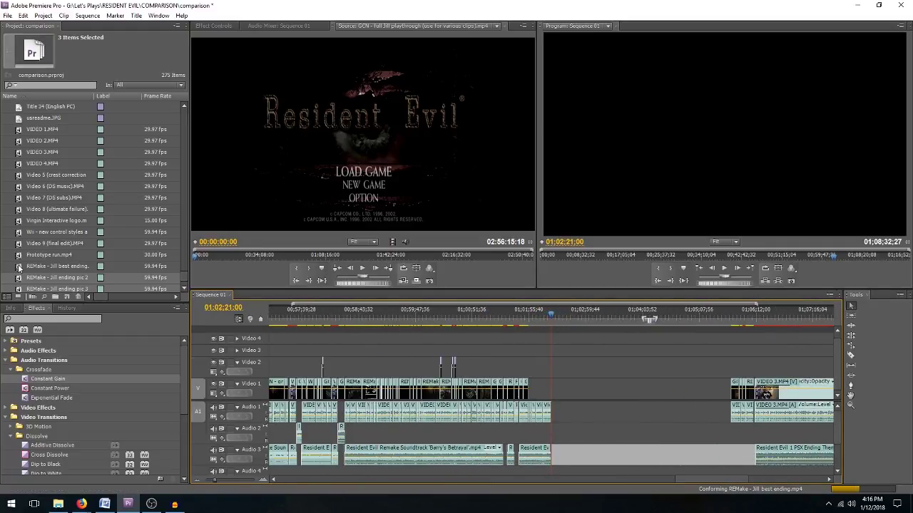
{"action": "double_click", "coordinate": [43, 266]}
{"action": "left_click_drag", "start_coordinate": [393, 241], "coordinate": [528, 351]}
{"action": "left_click_drag", "start_coordinate": [217, 482], "coordinate": [212, 484]}
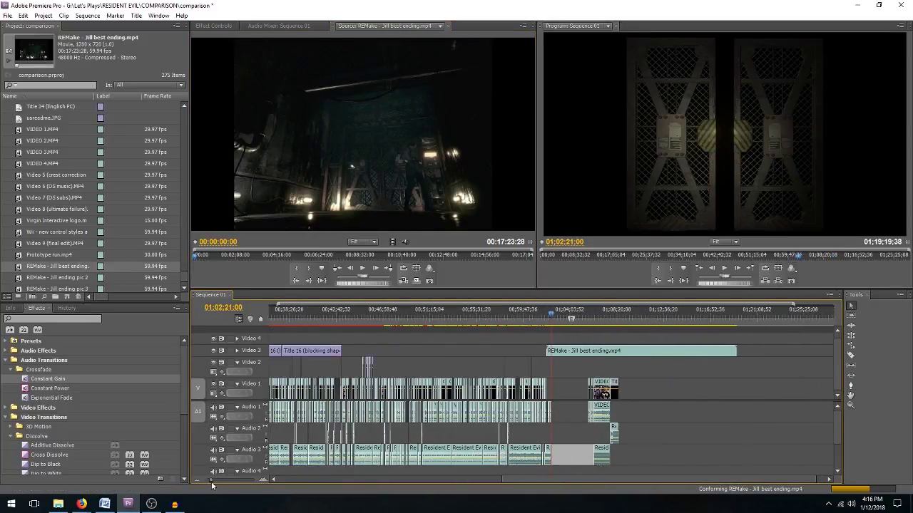
Trim away most of the REMake - Jill best ending clip's beginning, move it to Video 2, and trim its start to 01;05;22;05
{"action": "left_click", "coordinate": [668, 317]}
{"action": "left_click_drag", "start_coordinate": [669, 317], "coordinate": [686, 317]}
{"action": "left_click_drag", "start_coordinate": [736, 350], "coordinate": [574, 363]}
{"action": "left_click_drag", "start_coordinate": [567, 317], "coordinate": [585, 323]}
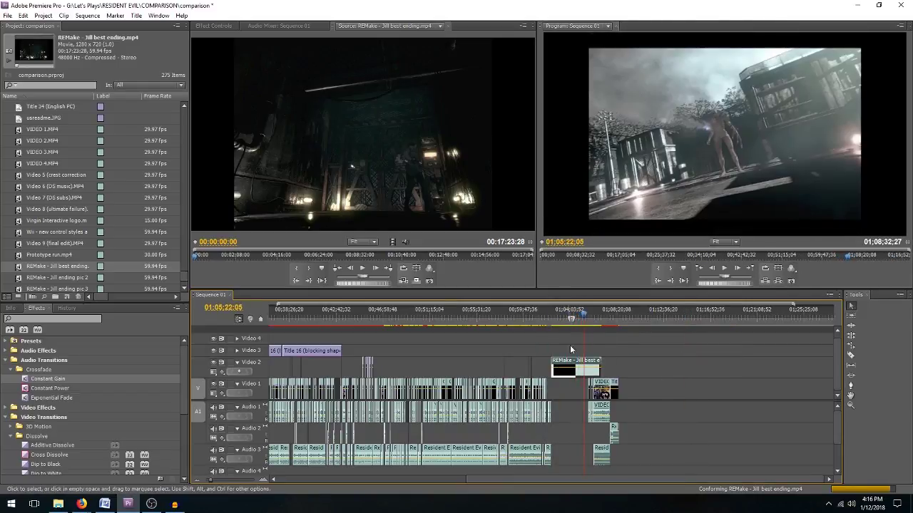
{"action": "left_click_drag", "start_coordinate": [552, 365], "coordinate": [584, 364]}
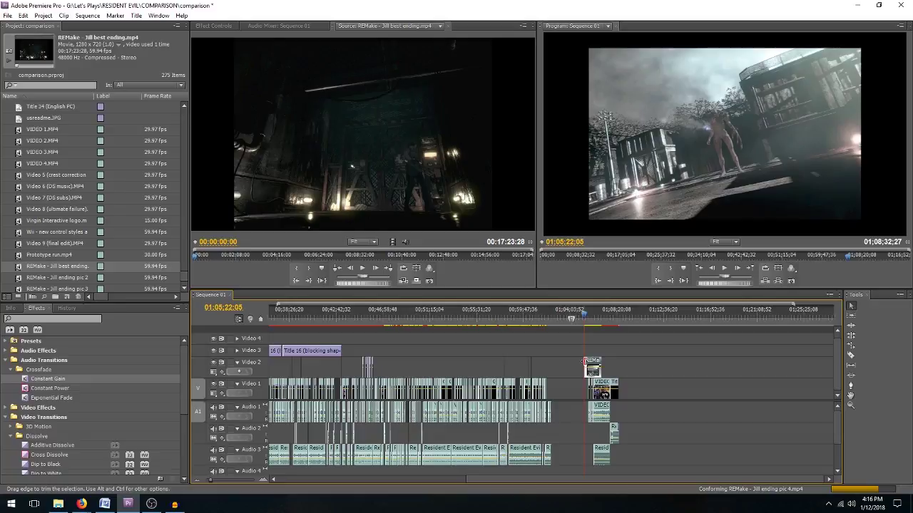
Find the Resident Evil title in the REMake - Jill best ending clip and trim the clip's start to it at 01;06;33;56
{"action": "left_click_drag", "start_coordinate": [213, 479], "coordinate": [257, 479]}
{"action": "left_click", "coordinate": [589, 316]}
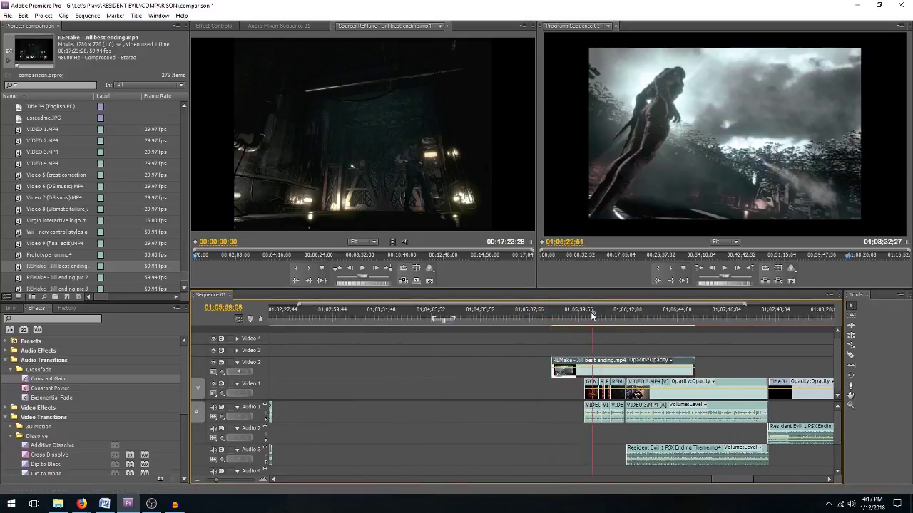
{"action": "left_click_drag", "start_coordinate": [623, 312], "coordinate": [663, 317]}
{"action": "left_click_drag", "start_coordinate": [553, 365], "coordinate": [663, 365]}
Move the trimmed REMake - Jill best ending clip to Video 1 and place it directly against the last GCN clip
{"action": "key", "text": "minus"}
{"action": "key", "text": "minus"}
{"action": "key", "text": "minus"}
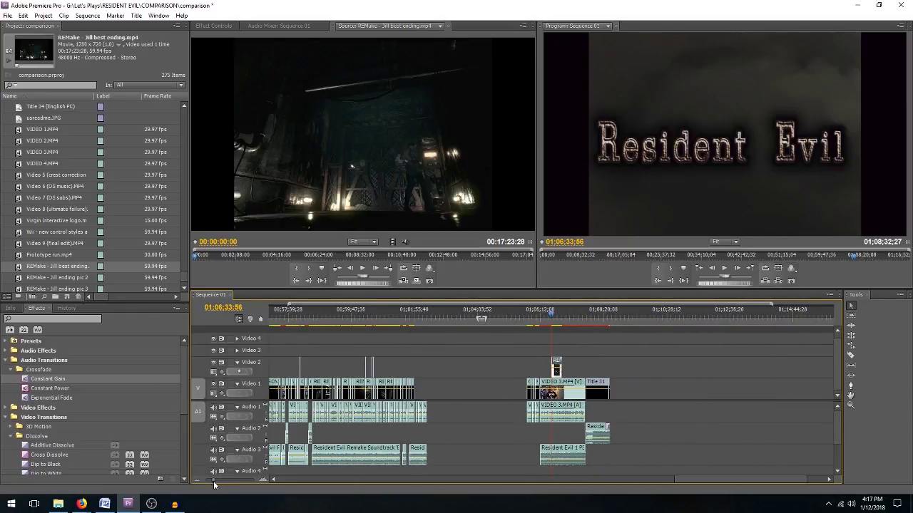
{"action": "left_click_drag", "start_coordinate": [557, 363], "coordinate": [405, 393]}
{"action": "left_click", "coordinate": [395, 313]}
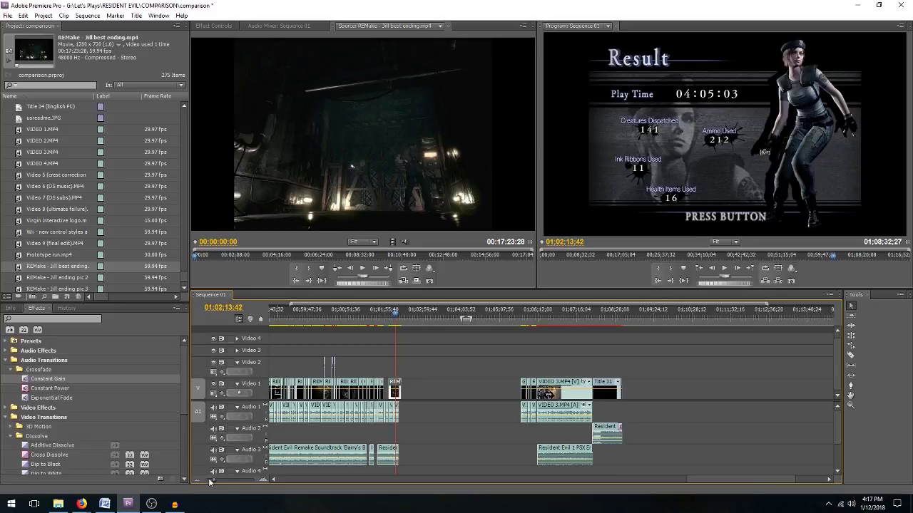
{"action": "left_click", "coordinate": [221, 480]}
{"action": "left_click", "coordinate": [221, 480]}
{"action": "left_click_drag", "start_coordinate": [456, 389], "coordinate": [386, 393]}
Apply a Cross Dissolve between the last GCN clip and the REMake - Jill best ending clip and play the transition
{"action": "left_click_drag", "start_coordinate": [49, 455], "coordinate": [368, 402]}
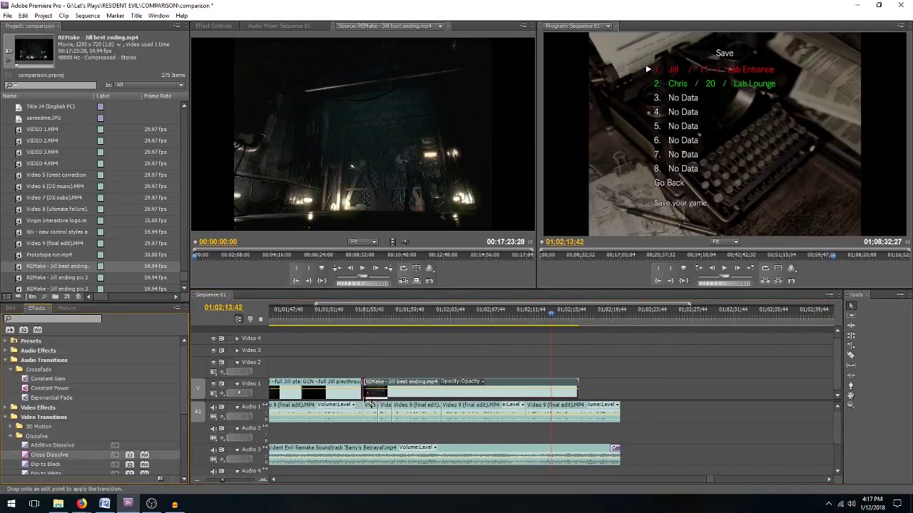
{"action": "left_click_drag", "start_coordinate": [360, 314], "coordinate": [340, 314]}
{"action": "key", "text": "space"}
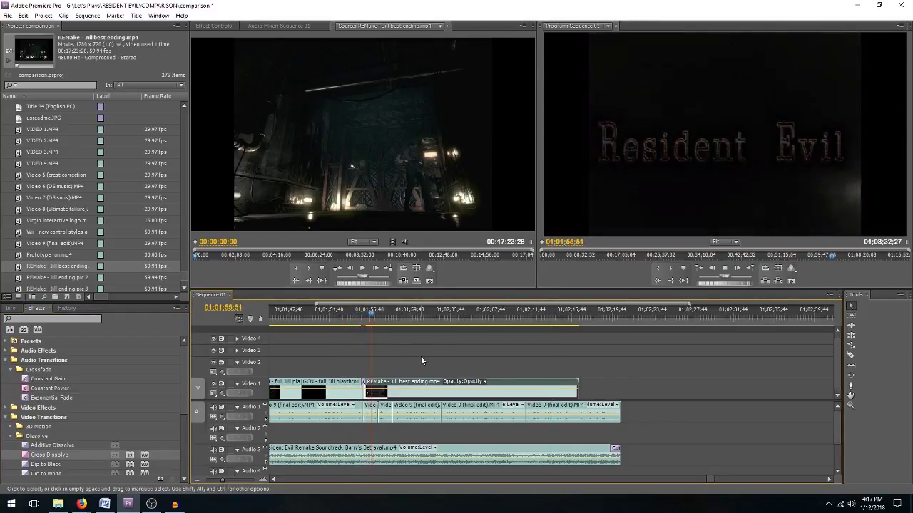
Trim the REMake clip's start by 42 frames, move it back against the GCN clip, reapply the Cross Dissolve, and play it
{"action": "left_click_drag", "start_coordinate": [222, 482], "coordinate": [229, 482]}
{"action": "left_click_drag", "start_coordinate": [425, 385], "coordinate": [399, 386]}
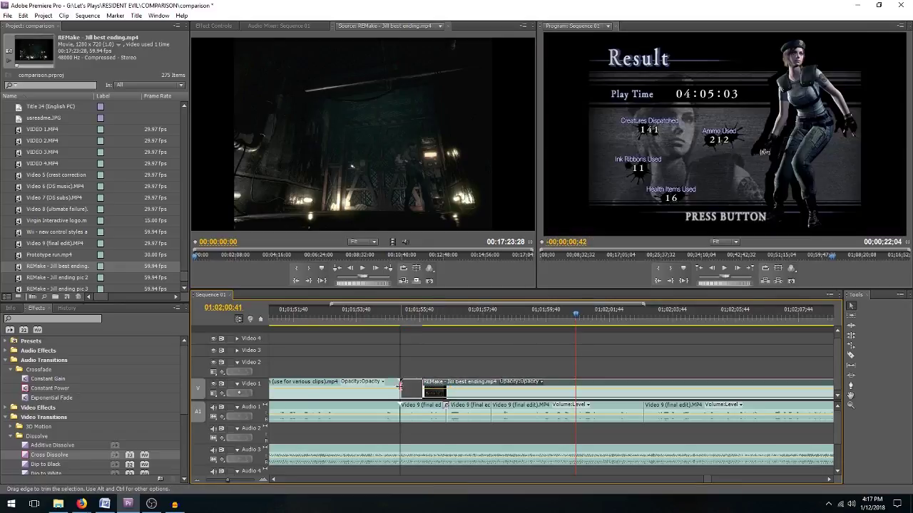
{"action": "left_click_drag", "start_coordinate": [68, 457], "coordinate": [400, 389]}
{"action": "left_click", "coordinate": [386, 321]}
{"action": "key", "text": "space"}
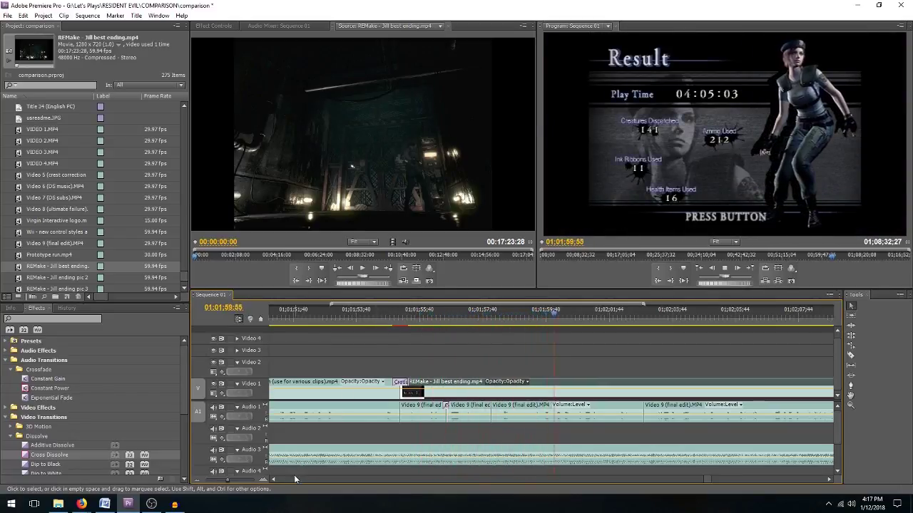
Play to 01;02;08;02, shift the REMake clip about 44 frames later, extend its start back to the GCN clip, and reapply the Cross Dissolve
{"action": "left_click", "coordinate": [222, 483]}
{"action": "left_click", "coordinate": [223, 484]}
{"action": "left_click_drag", "start_coordinate": [222, 483], "coordinate": [224, 484]}
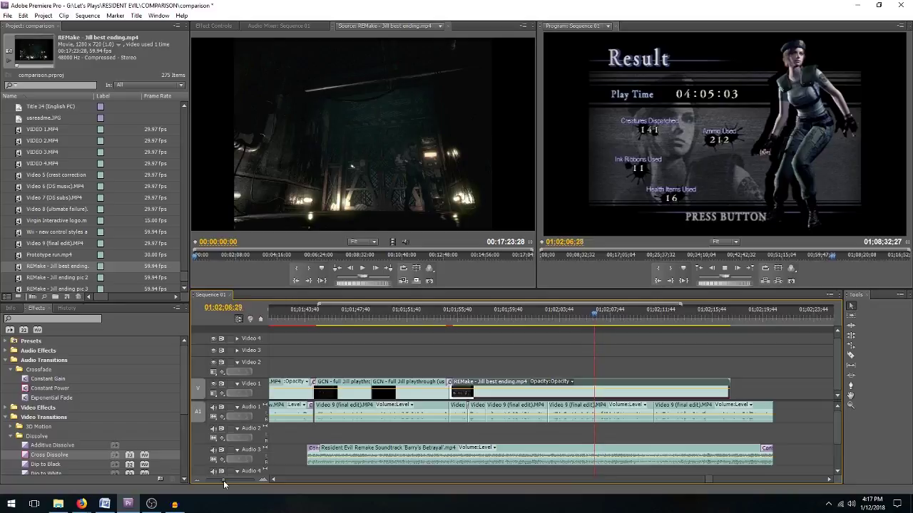
{"action": "key", "text": "space"}
{"action": "left_click_drag", "start_coordinate": [224, 485], "coordinate": [225, 485]}
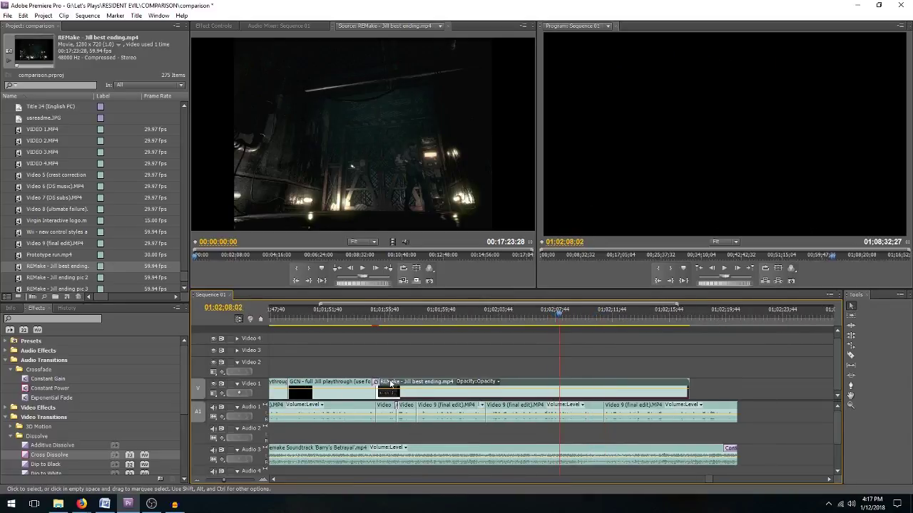
{"action": "left_click_drag", "start_coordinate": [392, 384], "coordinate": [406, 386]}
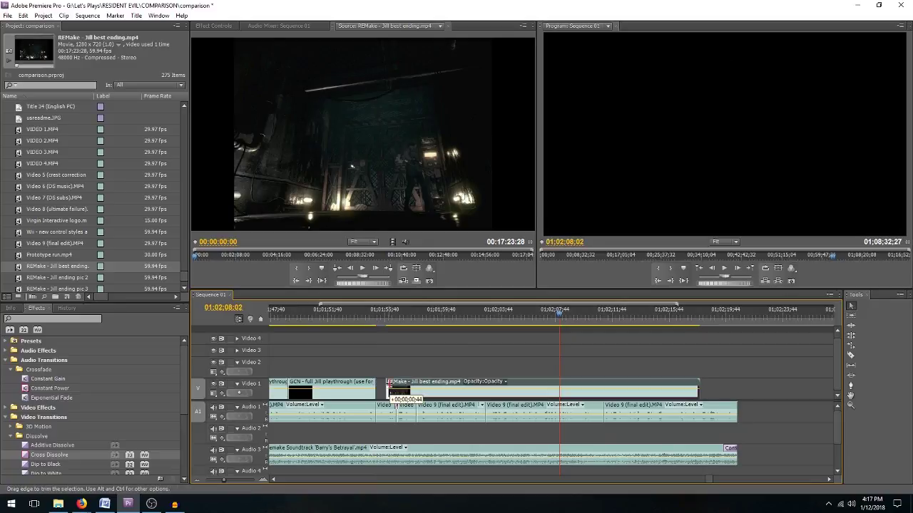
{"action": "left_click_drag", "start_coordinate": [61, 458], "coordinate": [376, 392]}
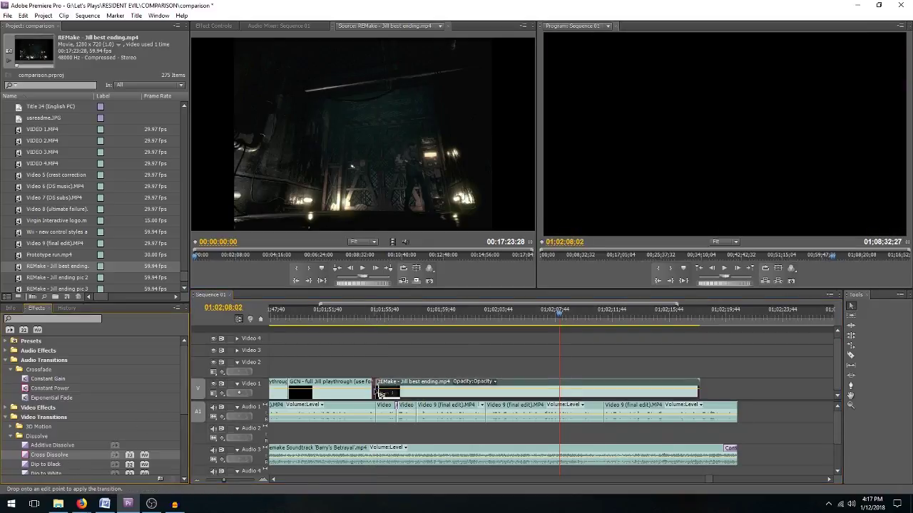
Play through the REMake - Jill best ending clip, cut off its unwanted piece, and set the remaining piece against the GCN clip
{"action": "left_click", "coordinate": [368, 314]}
{"action": "left_click_drag", "start_coordinate": [367, 319], "coordinate": [362, 321]}
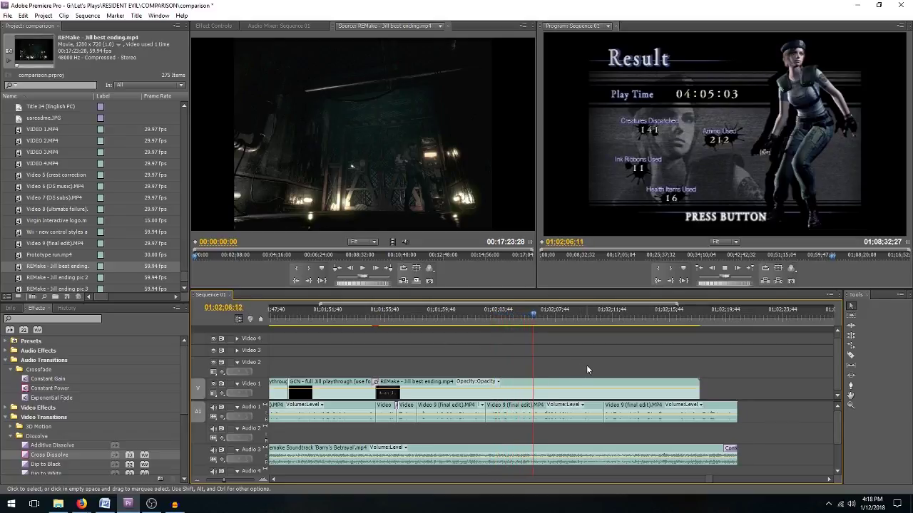
{"action": "key", "text": "space"}
{"action": "key", "text": "space"}
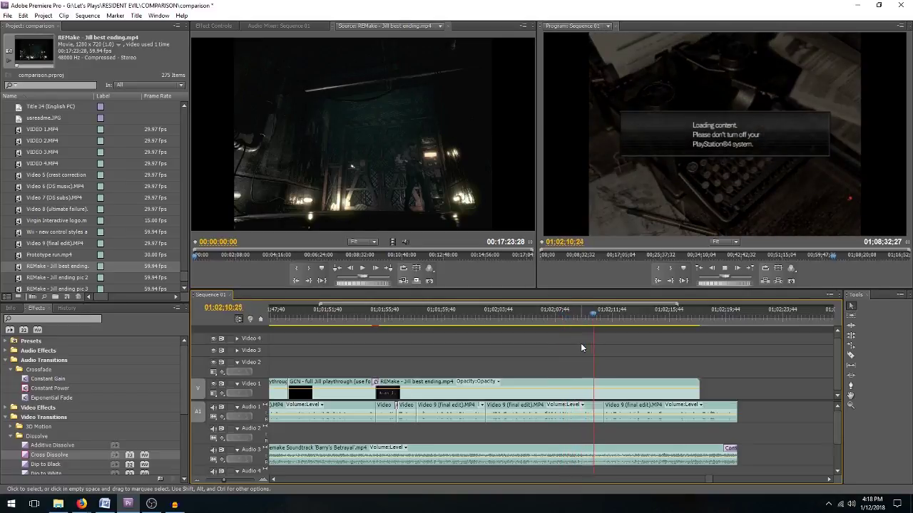
{"action": "key", "text": "space"}
{"action": "left_click_drag", "start_coordinate": [571, 321], "coordinate": [548, 330]}
{"action": "left_click", "coordinate": [554, 390]}
{"action": "key", "text": "v"}
{"action": "left_click", "coordinate": [579, 391]}
{"action": "key", "text": "Delete"}
{"action": "left_click", "coordinate": [416, 387]}
{"action": "left_click_drag", "start_coordinate": [416, 388], "coordinate": [376, 385]}
Apply the Cross Dissolve again between the GCN clip and the shortened REMake clip and play the join
{"action": "left_click_drag", "start_coordinate": [49, 455], "coordinate": [379, 394]}
{"action": "key", "text": "Up"}
{"action": "key", "text": "space"}
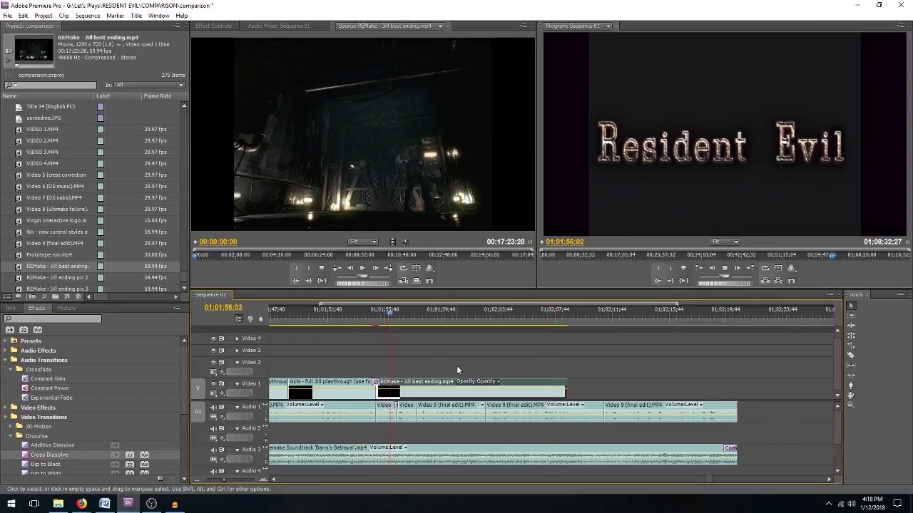
{"action": "left_click_drag", "start_coordinate": [224, 480], "coordinate": [232, 481]}
{"action": "left_click", "coordinate": [427, 315]}
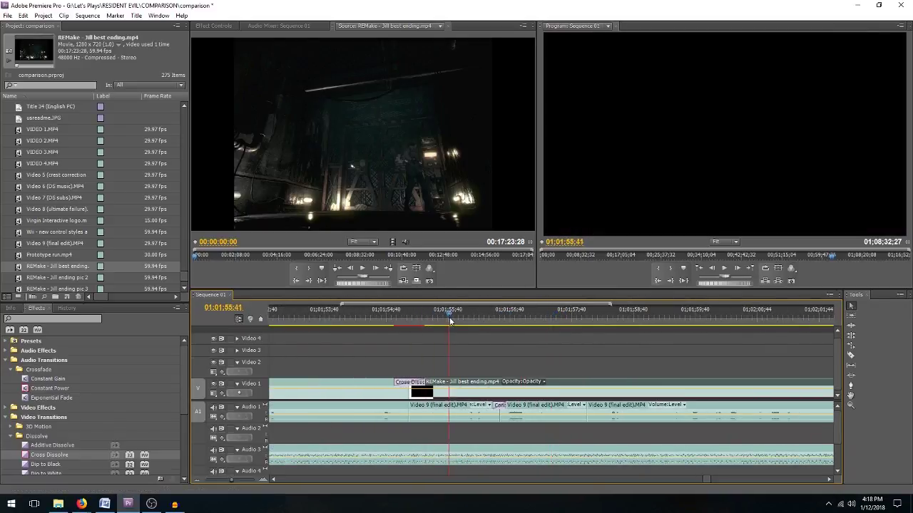
Trim the black opening off the REMake - Jill best ending clip, reapply the Cross Dissolve against the GCN clip, and play the join
{"action": "left_click_drag", "start_coordinate": [450, 321], "coordinate": [465, 323]}
{"action": "mouse_move", "coordinate": [412, 385]}
{"action": "left_mouse_down"}
{"action": "mouse_move", "coordinate": [474, 382]}
{"action": "mouse_move", "coordinate": [421, 383]}
{"action": "left_mouse_up"}
{"action": "left_click_drag", "start_coordinate": [50, 454], "coordinate": [411, 385]}
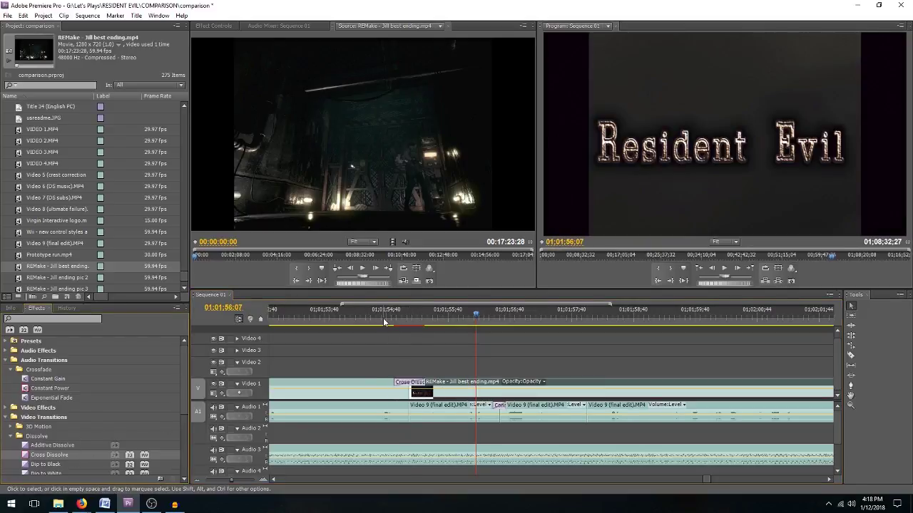
{"action": "left_click", "coordinate": [373, 322]}
{"action": "key", "text": "space"}
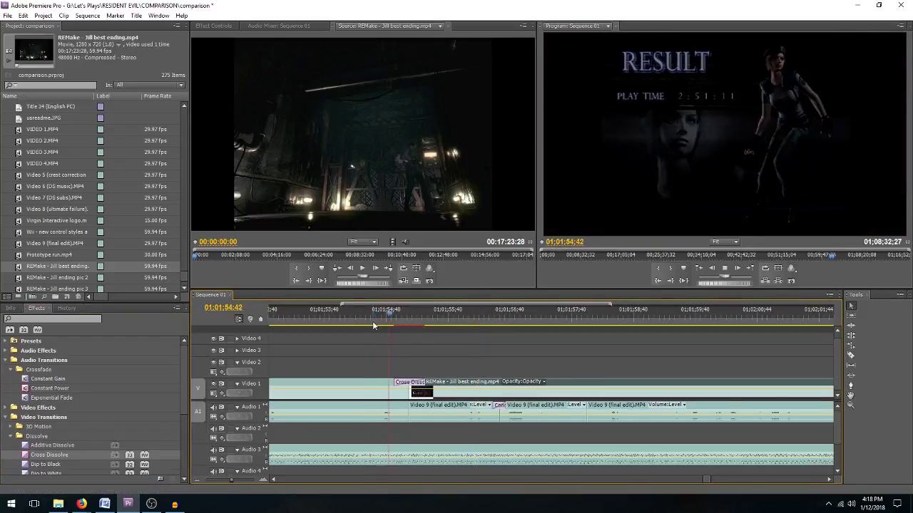
{"action": "left_click", "coordinate": [375, 324]}
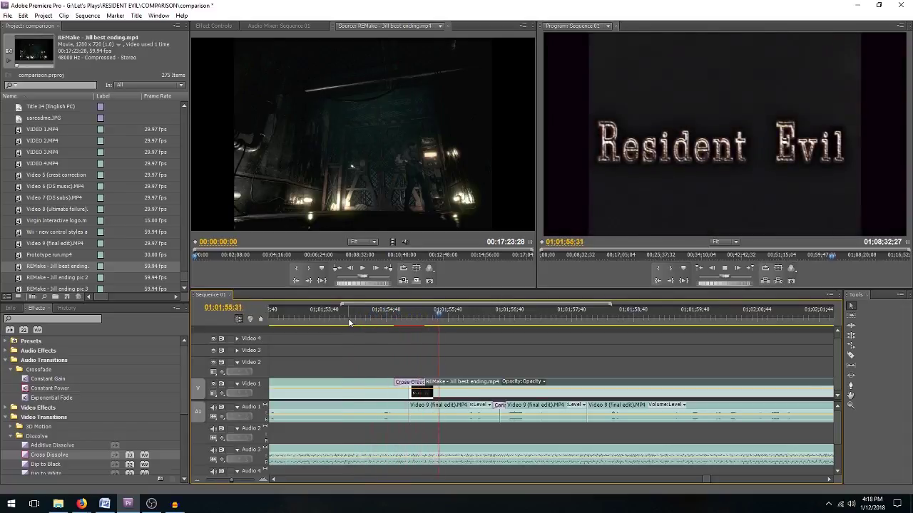
{"action": "mouse_move", "coordinate": [235, 477]}
{"action": "left_mouse_down"}
{"action": "mouse_move", "coordinate": [226, 483]}
{"action": "mouse_move", "coordinate": [234, 482]}
{"action": "left_mouse_up"}
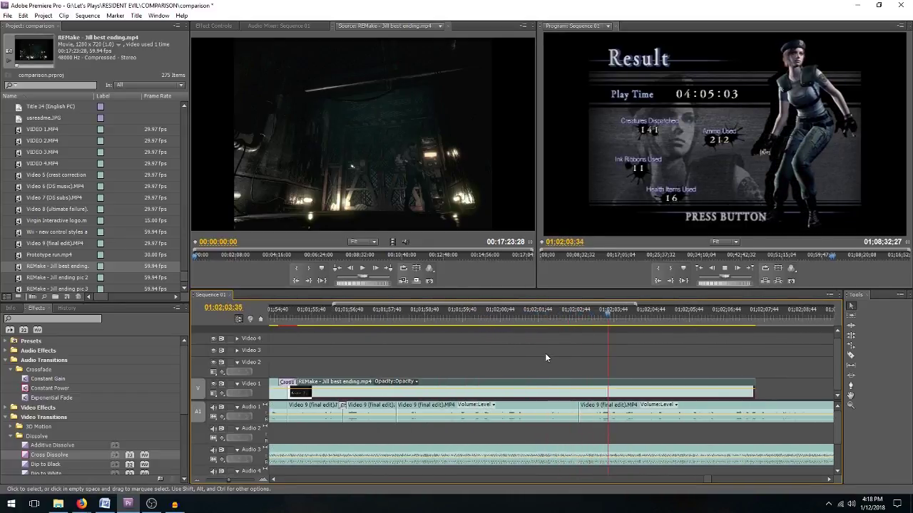
Cut the REMake - Jill best ending clip at 01;02;02;24 and 01;02;06;20, and delete the piece after the second cut
{"action": "key", "text": "space"}
{"action": "mouse_move", "coordinate": [507, 318]}
{"action": "left_mouse_down"}
{"action": "mouse_move", "coordinate": [502, 324]}
{"action": "mouse_move", "coordinate": [512, 325]}
{"action": "left_mouse_up"}
{"action": "left_click_drag", "start_coordinate": [518, 325], "coordinate": [564, 321]}
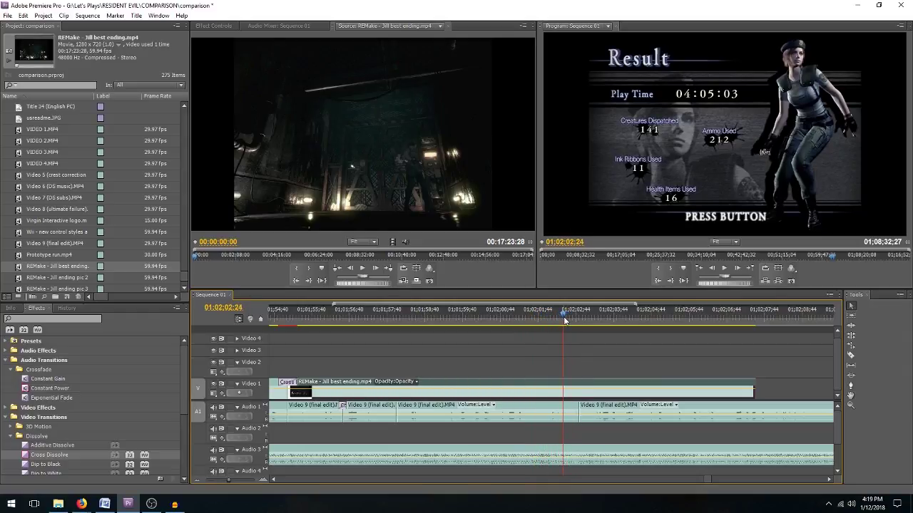
{"action": "key", "text": "ctrl+k"}
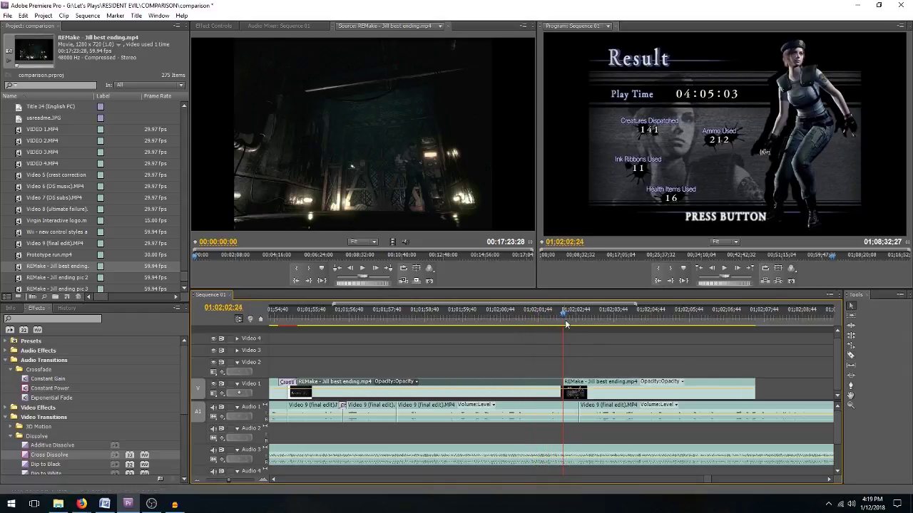
{"action": "left_click_drag", "start_coordinate": [564, 318], "coordinate": [712, 323]}
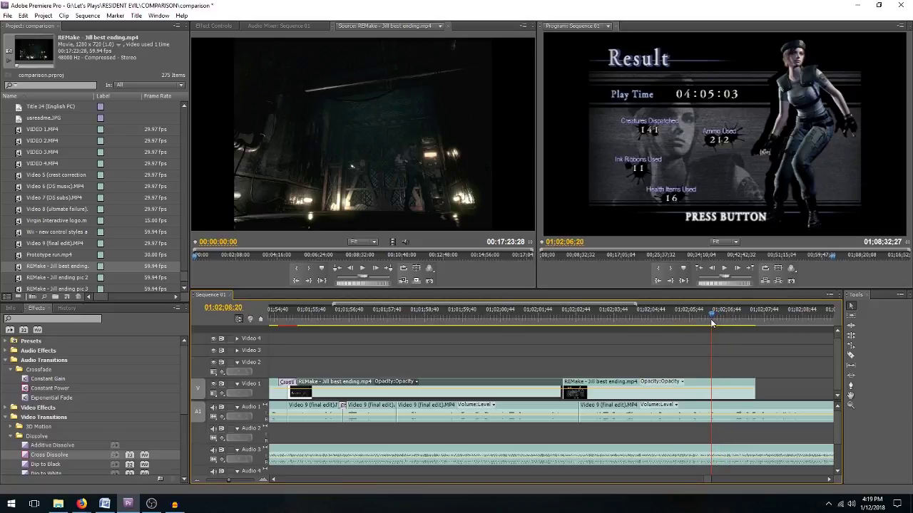
{"action": "left_click", "coordinate": [717, 389]}
{"action": "key", "text": "Delete"}
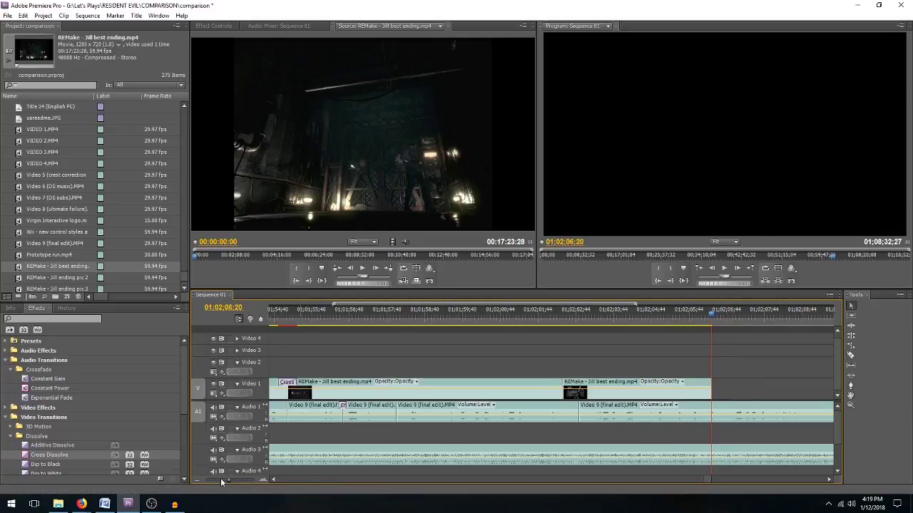
Paste a copy of the short Result-screen piece on Video 1 at 01;02;06;20 and play across it
{"action": "left_click_drag", "start_coordinate": [222, 483], "coordinate": [213, 482]}
{"action": "key", "text": "ctrl+c"}
{"action": "key", "text": "ctrl+v"}
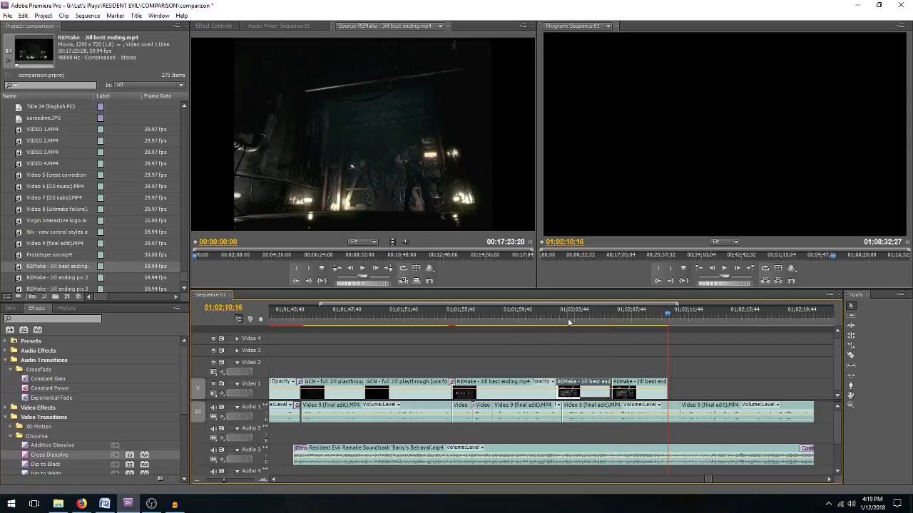
{"action": "left_click", "coordinate": [591, 322]}
{"action": "key", "text": "space"}
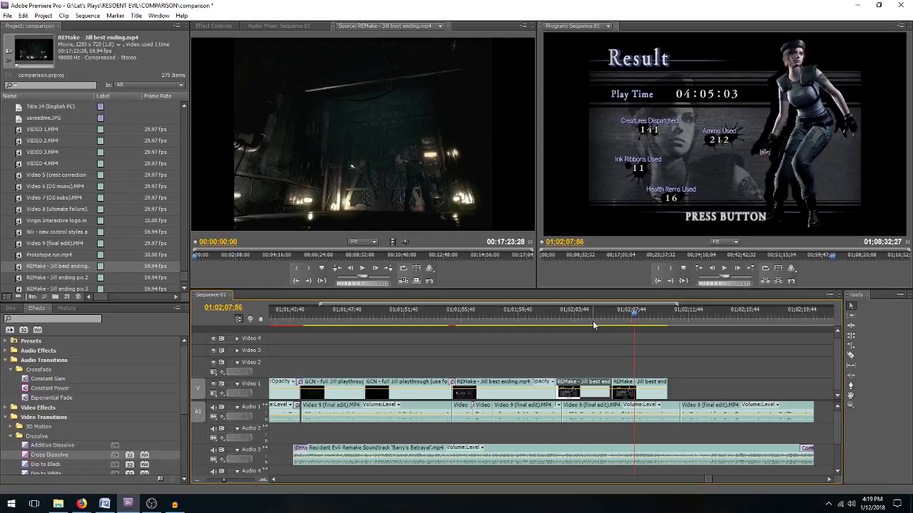
{"action": "left_click", "coordinate": [542, 324]}
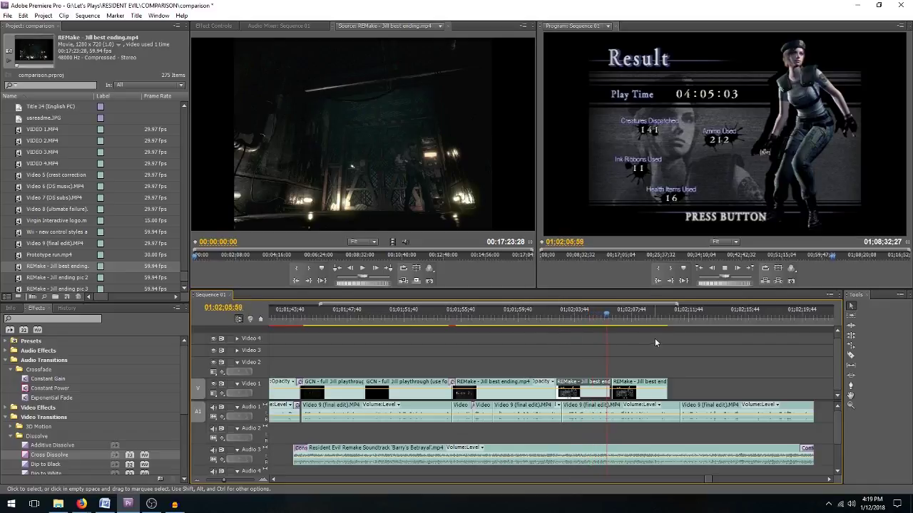
{"action": "key", "text": "space"}
Paste another copy of the Result-screen piece at the end of the second one on Video 1
{"action": "left_click", "coordinate": [633, 384]}
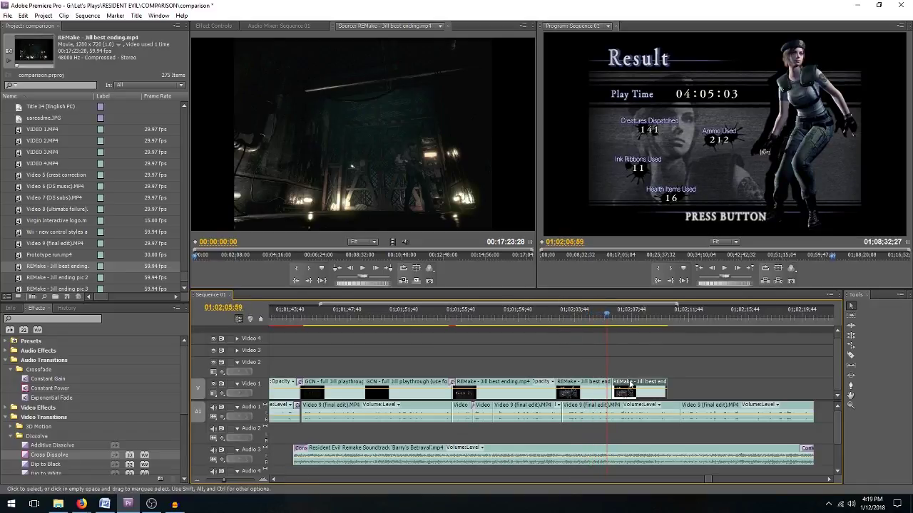
{"action": "key", "text": "Down"}
{"action": "left_click_drag", "start_coordinate": [229, 480], "coordinate": [238, 480]}
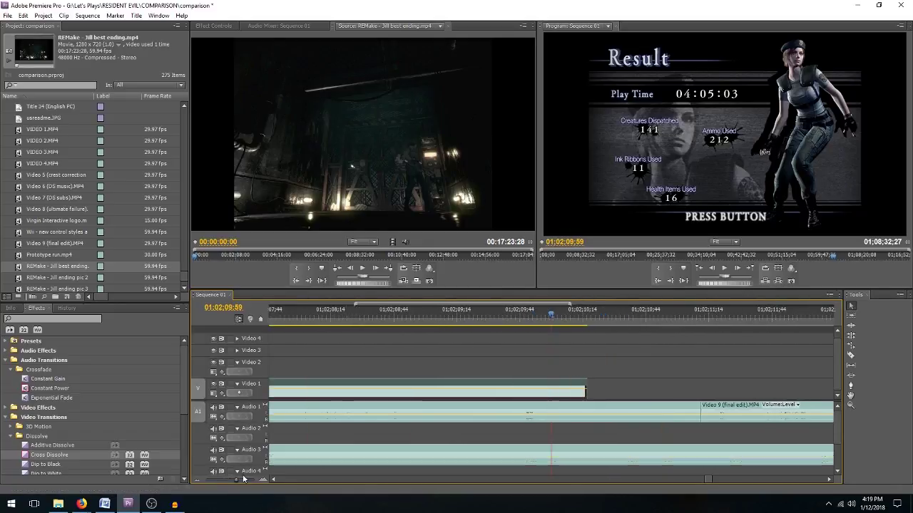
{"action": "left_click", "coordinate": [588, 313]}
{"action": "key", "text": "ctrl+v"}
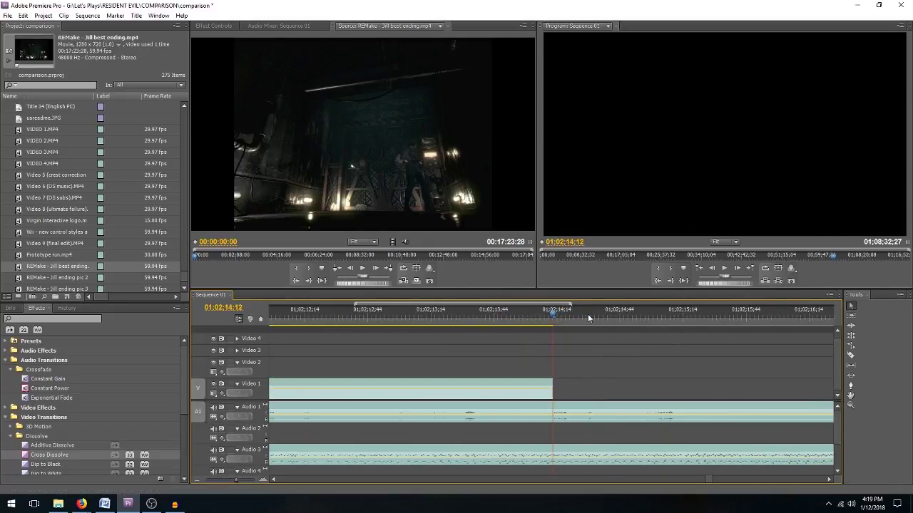
{"action": "left_click_drag", "start_coordinate": [238, 480], "coordinate": [225, 483]}
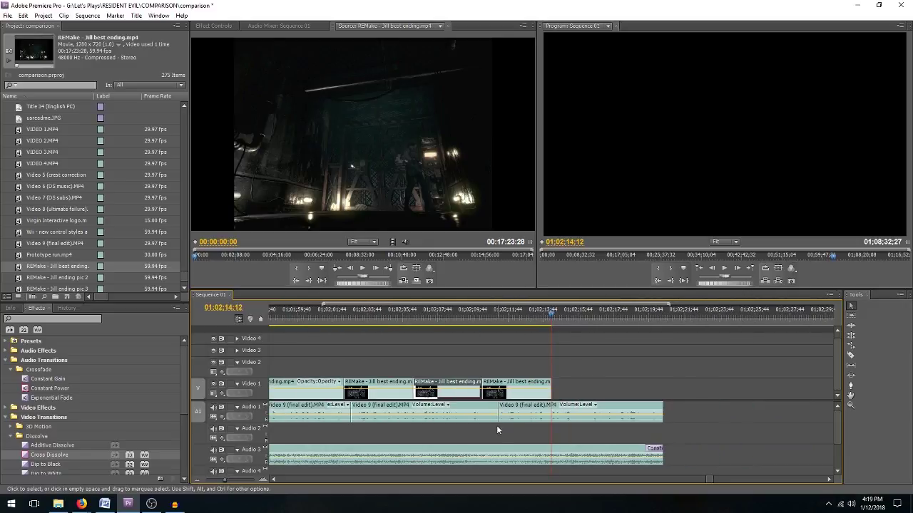
Try shortening the third Result-screen piece to the Video 9 narration cut, play it, and delete the shortened piece
{"action": "left_click_drag", "start_coordinate": [549, 390], "coordinate": [497, 390]}
{"action": "left_click", "coordinate": [391, 314]}
{"action": "key", "text": "space"}
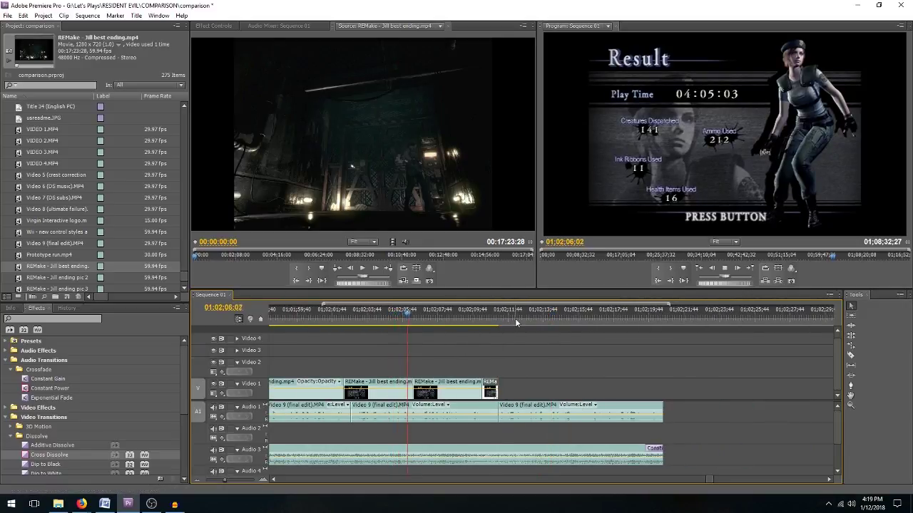
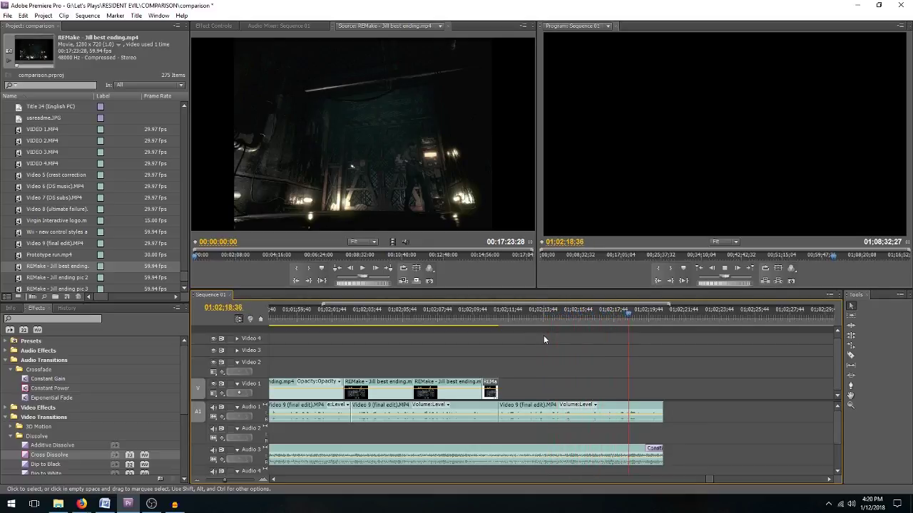
{"action": "left_click", "coordinate": [492, 390]}
{"action": "key", "text": "Delete"}
Put a full-length third copy of the Result-screen piece back after the second one and play through it
{"action": "left_click", "coordinate": [485, 313]}
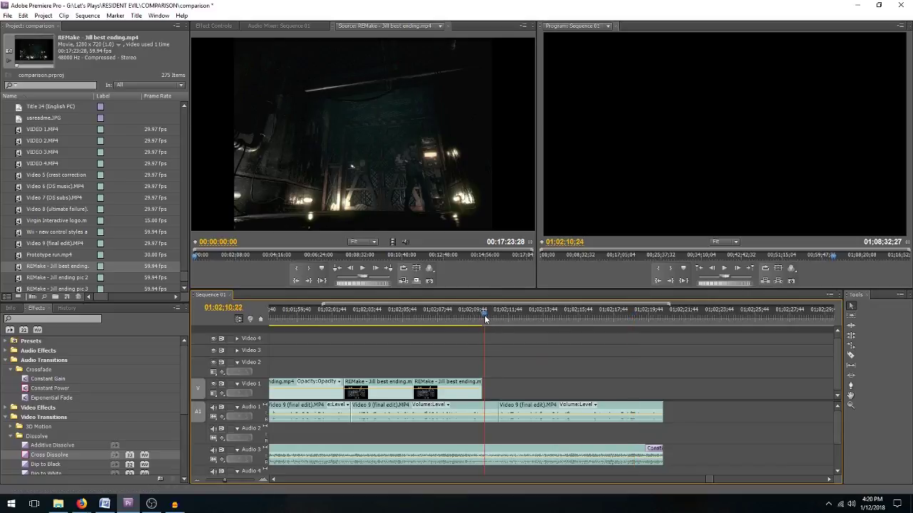
{"action": "mouse_move", "coordinate": [223, 480]}
{"action": "left_mouse_down"}
{"action": "mouse_move", "coordinate": [237, 481]}
{"action": "mouse_move", "coordinate": [229, 483]}
{"action": "left_mouse_up"}
{"action": "key", "text": "Down"}
{"action": "key", "text": "space"}
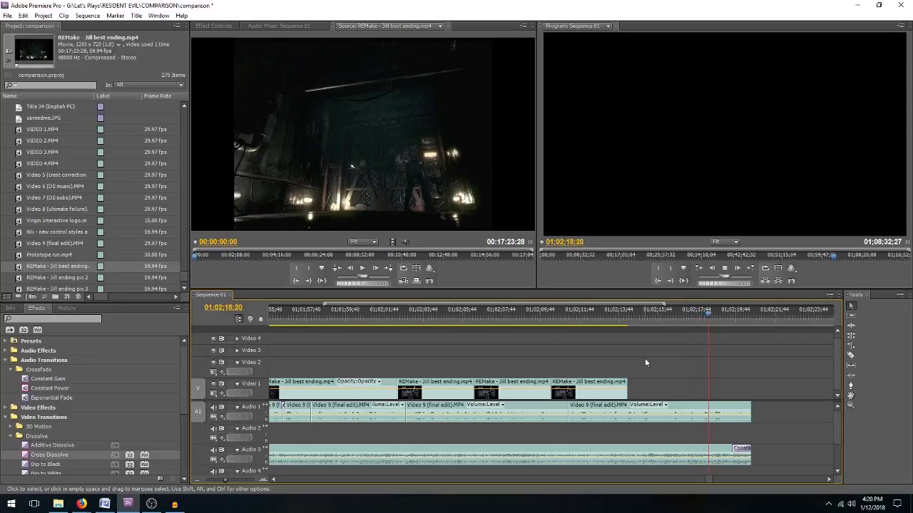
Split the Video 9 (final edit) narration on Audio 1 at 01;02;14;12, where the last Result-screen piece ends
{"action": "key", "text": "space"}
{"action": "left_click_drag", "start_coordinate": [604, 314], "coordinate": [628, 316]}
{"action": "left_click_drag", "start_coordinate": [226, 479], "coordinate": [229, 481]}
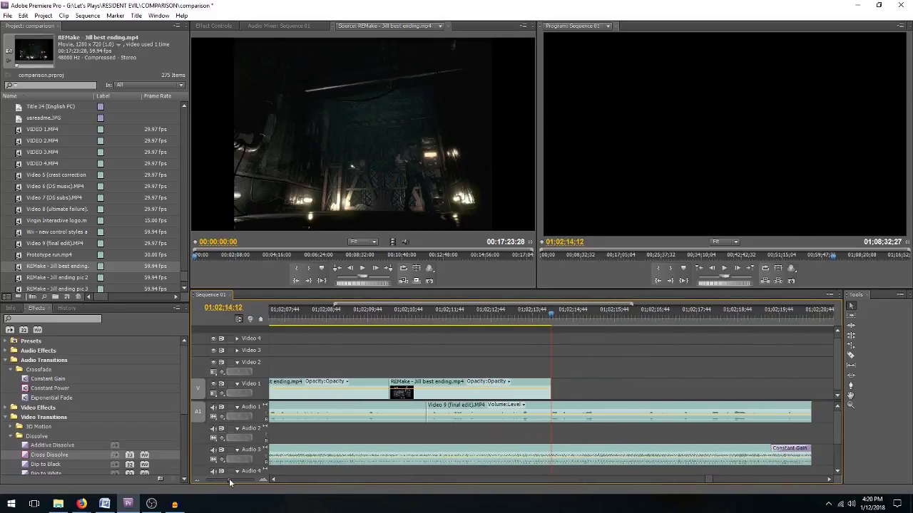
{"action": "key", "text": "c"}
{"action": "left_click", "coordinate": [551, 411]}
Try setting the last Video 9 narration piece's duration to 00;00;07;39, recheck its speed settings, and undo the change
{"action": "right_click", "coordinate": [560, 412]}
{"action": "left_click", "coordinate": [580, 287]}
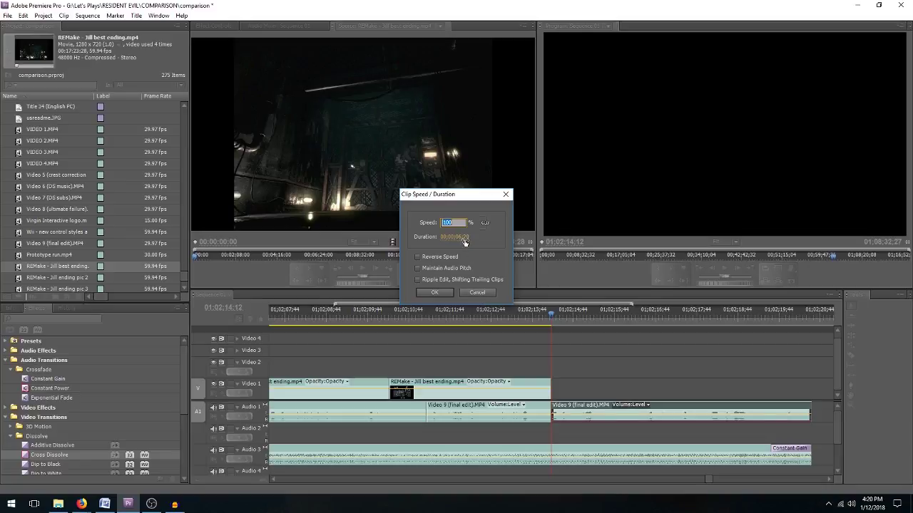
{"action": "key", "text": "Tab"}
{"action": "type", "text": "623"}
{"action": "left_click", "coordinate": [434, 293]}
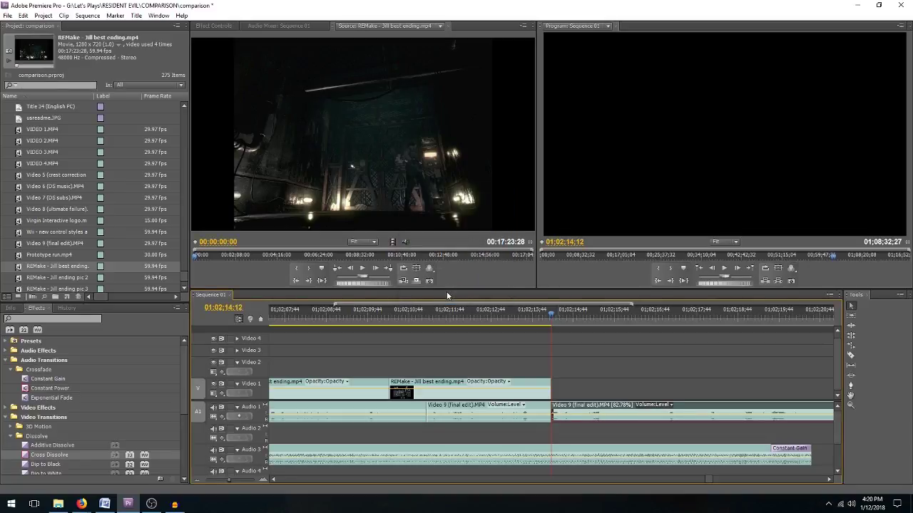
{"action": "right_click", "coordinate": [589, 405]}
{"action": "left_click", "coordinate": [628, 281]}
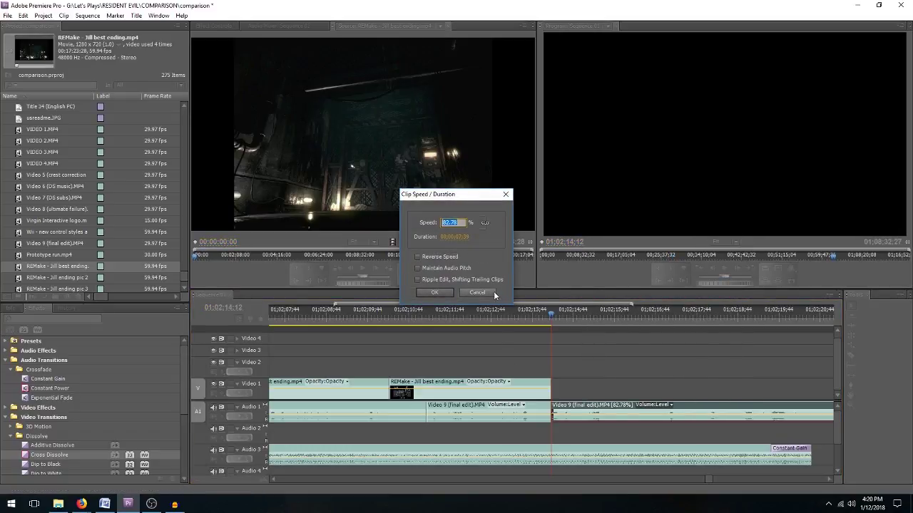
{"action": "left_click", "coordinate": [487, 292]}
{"action": "key", "text": "ctrl+z"}
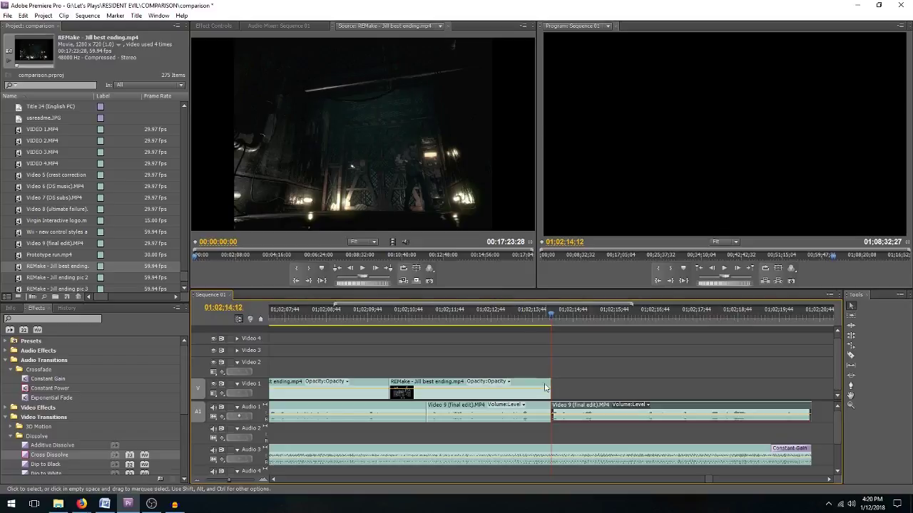
Check the duration of the last Video 9 narration piece without changing it
{"action": "right_click", "coordinate": [569, 411]}
{"action": "left_click", "coordinate": [612, 284]}
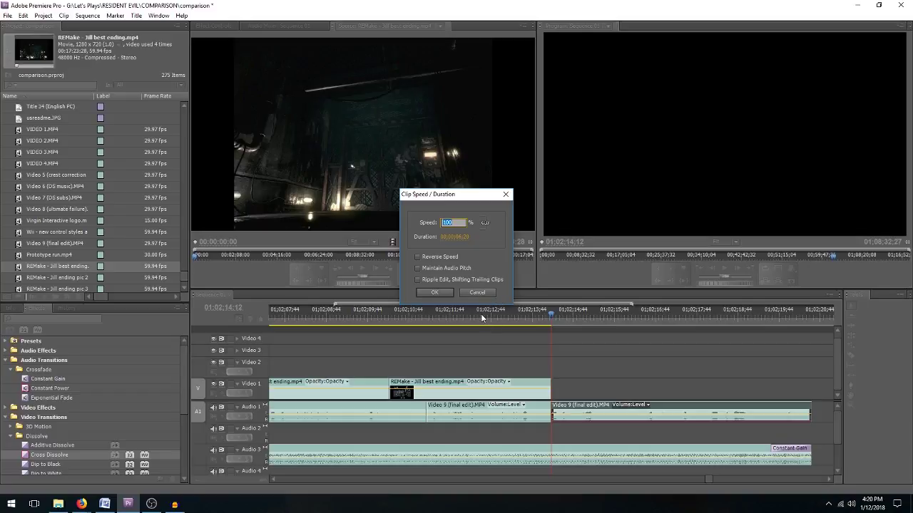
{"action": "left_click", "coordinate": [468, 294]}
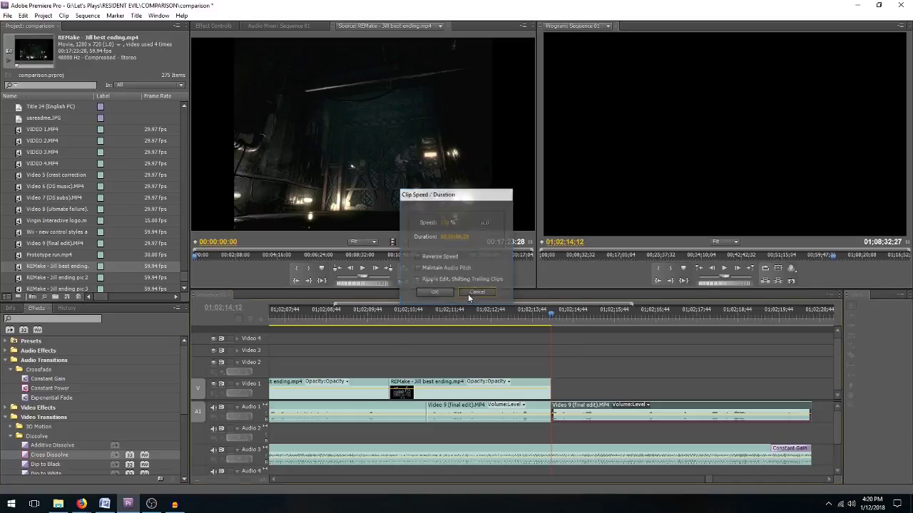
Add REMake - Jill ending pic 2 on Video 2, trim its start to 01;02;28;20, and move it back to 01;02;14;12
{"action": "left_click", "coordinate": [226, 479]}
{"action": "left_click", "coordinate": [226, 480]}
{"action": "left_click_drag", "start_coordinate": [28, 280], "coordinate": [560, 367]}
{"action": "left_click", "coordinate": [642, 318]}
{"action": "left_click_drag", "start_coordinate": [642, 319], "coordinate": [713, 320]}
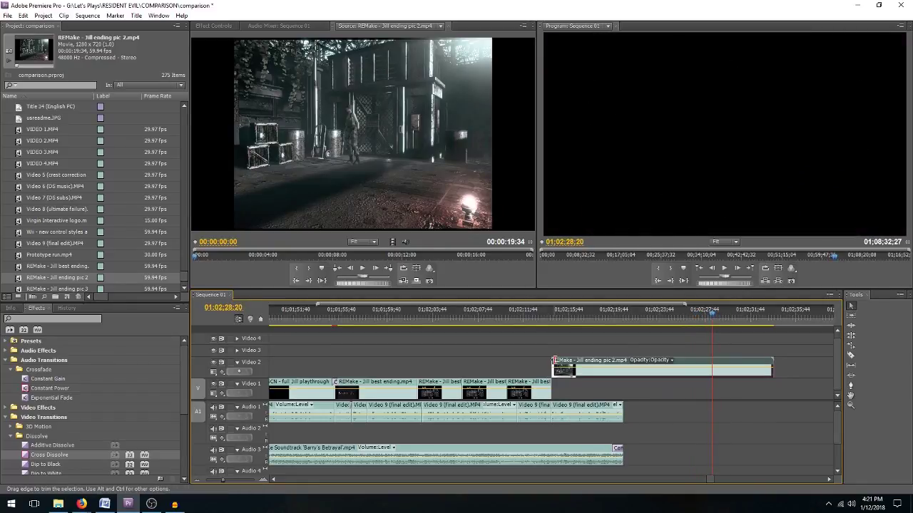
{"action": "left_click_drag", "start_coordinate": [555, 363], "coordinate": [713, 365]}
{"action": "left_click_drag", "start_coordinate": [714, 323], "coordinate": [767, 320]}
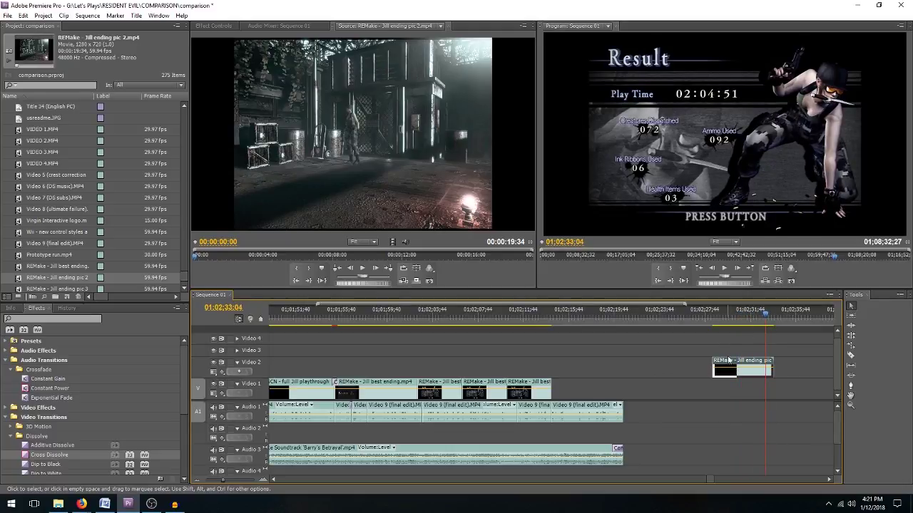
{"action": "left_click_drag", "start_coordinate": [693, 366], "coordinate": [590, 363]}
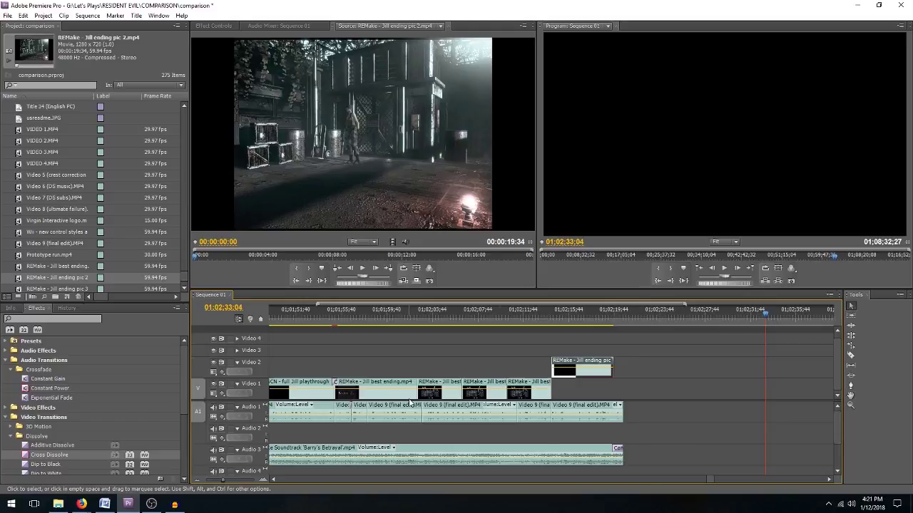
Add REMake - Jill ending pic 3 on Video 2 at the narration's end, trim its start to 01;02;39;40, and move it back there
{"action": "double_click", "coordinate": [18, 288]}
{"action": "left_click_drag", "start_coordinate": [58, 288], "coordinate": [622, 374]}
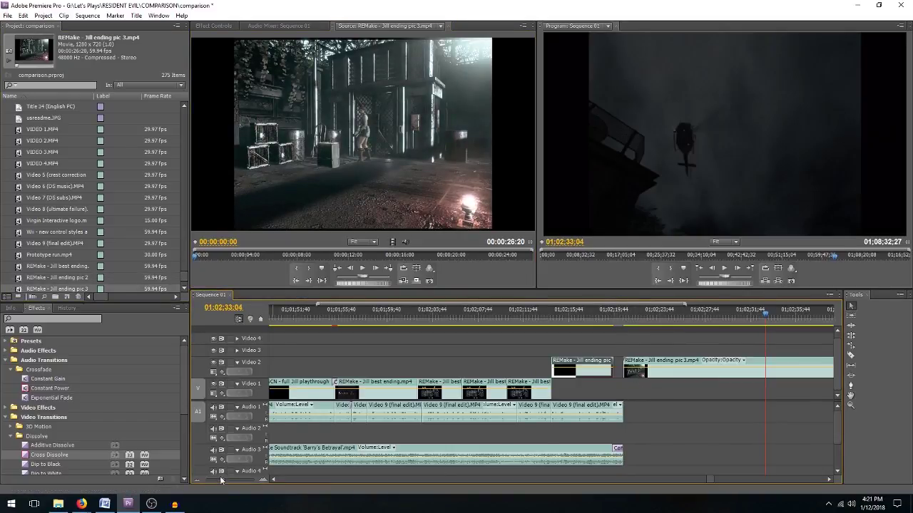
{"action": "key", "text": "minus"}
{"action": "key", "text": "minus"}
{"action": "key", "text": "minus"}
{"action": "key", "text": "minus"}
{"action": "left_click_drag", "start_coordinate": [552, 318], "coordinate": [582, 321]}
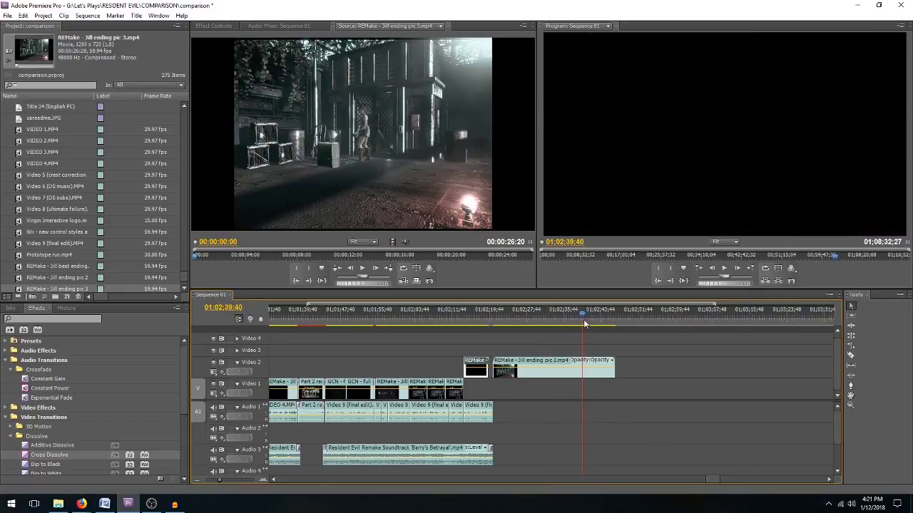
{"action": "mouse_move", "coordinate": [495, 360]}
{"action": "left_mouse_down"}
{"action": "mouse_move", "coordinate": [583, 364]}
{"action": "mouse_move", "coordinate": [503, 368]}
{"action": "left_mouse_up"}
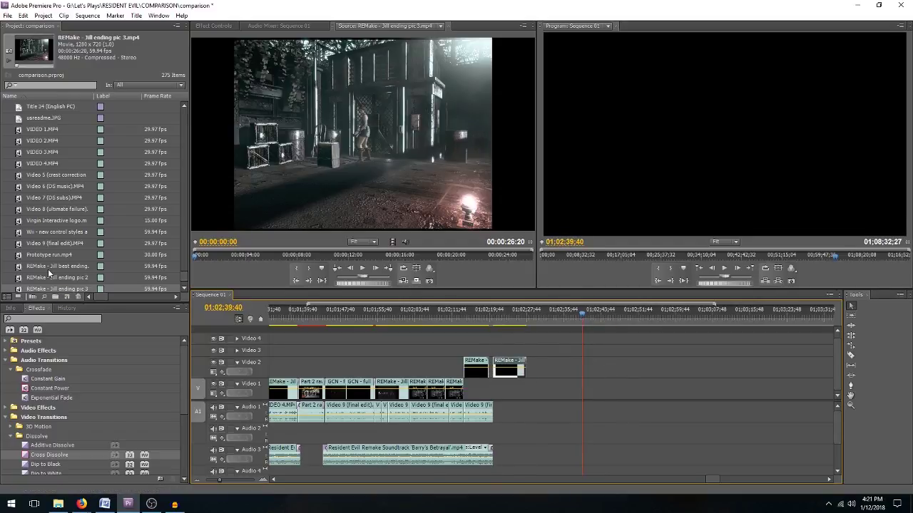
Add REMake - Jill ending pic 4 on Video 2, trim its start to 01;02;55;12, and move it back behind the pic 3 clip
{"action": "scroll", "coordinate": [48, 269], "scroll_direction": "down", "scroll_amount": 1}
{"action": "double_click", "coordinate": [18, 288]}
{"action": "left_click_drag", "start_coordinate": [392, 242], "coordinate": [574, 361]}
{"action": "left_click_drag", "start_coordinate": [637, 318], "coordinate": [655, 320]}
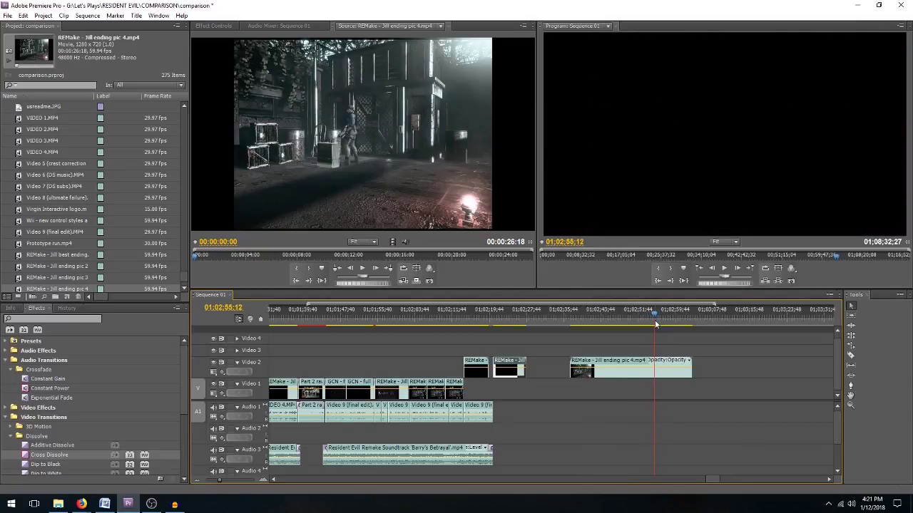
{"action": "left_click_drag", "start_coordinate": [601, 362], "coordinate": [655, 362]}
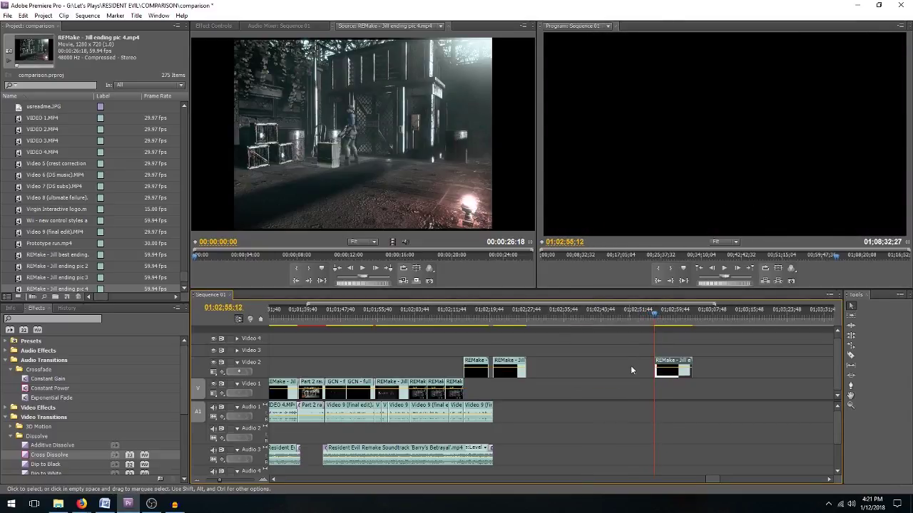
{"action": "left_click_drag", "start_coordinate": [678, 363], "coordinate": [550, 362]}
{"action": "left_click", "coordinate": [464, 325]}
{"action": "left_click_drag", "start_coordinate": [222, 481], "coordinate": [226, 480]}
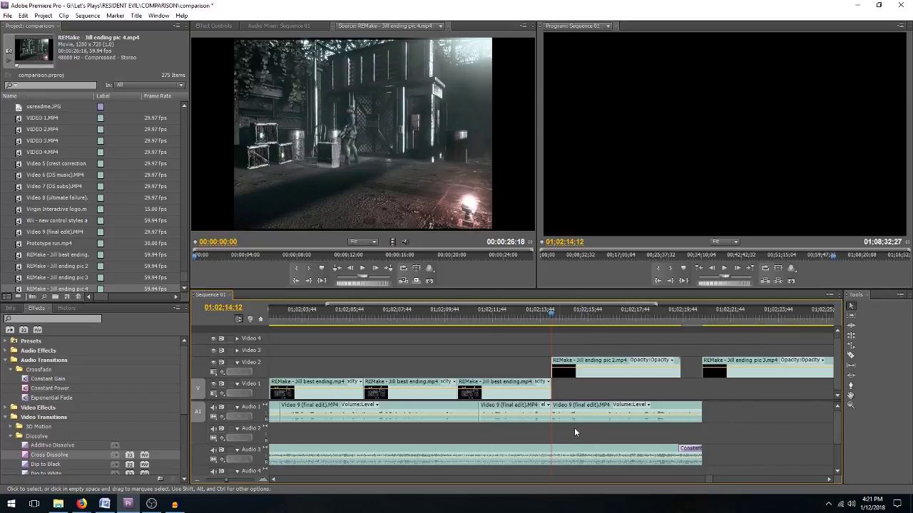
Try a speed of 33% on the last Video 9 (final edit) narration piece, and undo the change
{"action": "key", "text": "c"}
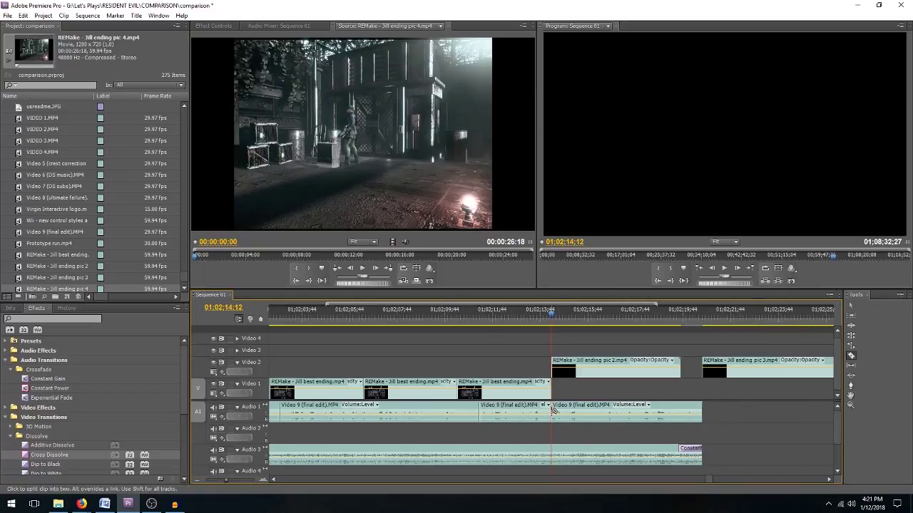
{"action": "key", "text": "v"}
{"action": "right_click", "coordinate": [579, 402]}
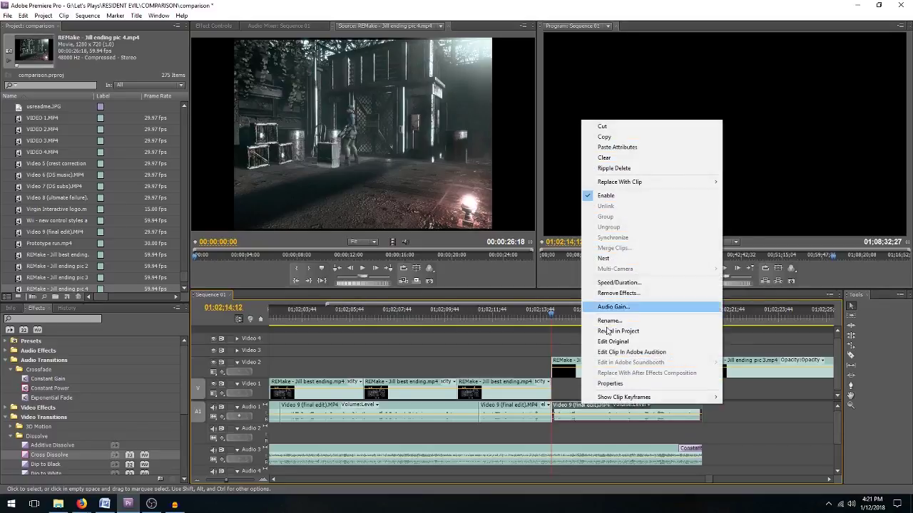
{"action": "left_click", "coordinate": [624, 283]}
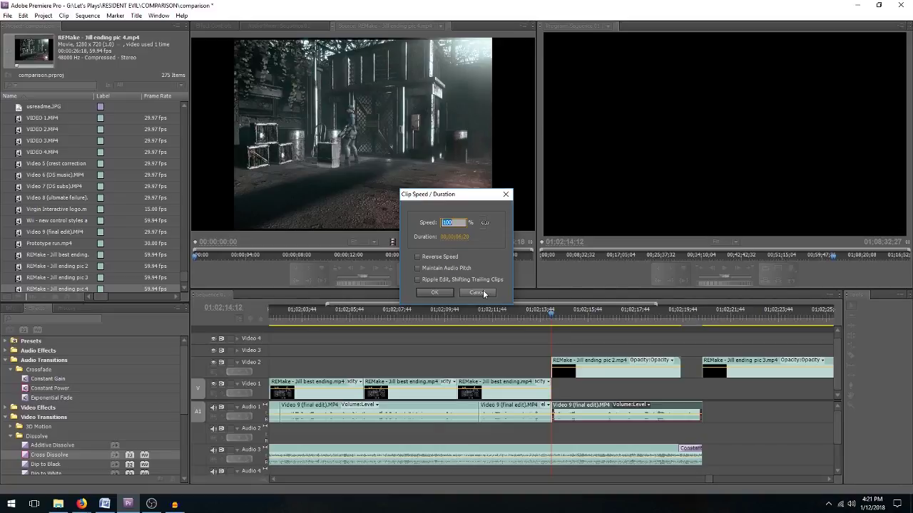
{"action": "type", "text": "33"}
{"action": "left_click", "coordinate": [434, 293]}
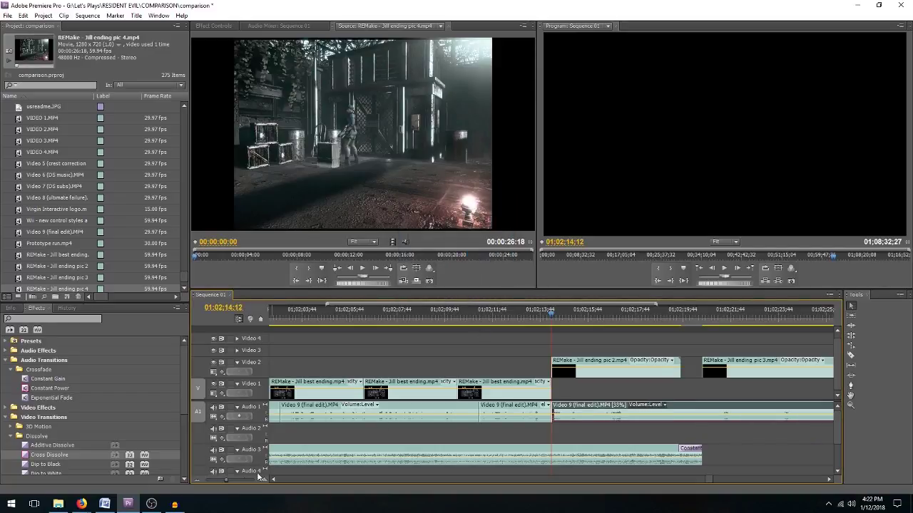
{"action": "left_click_drag", "start_coordinate": [226, 480], "coordinate": [230, 480]}
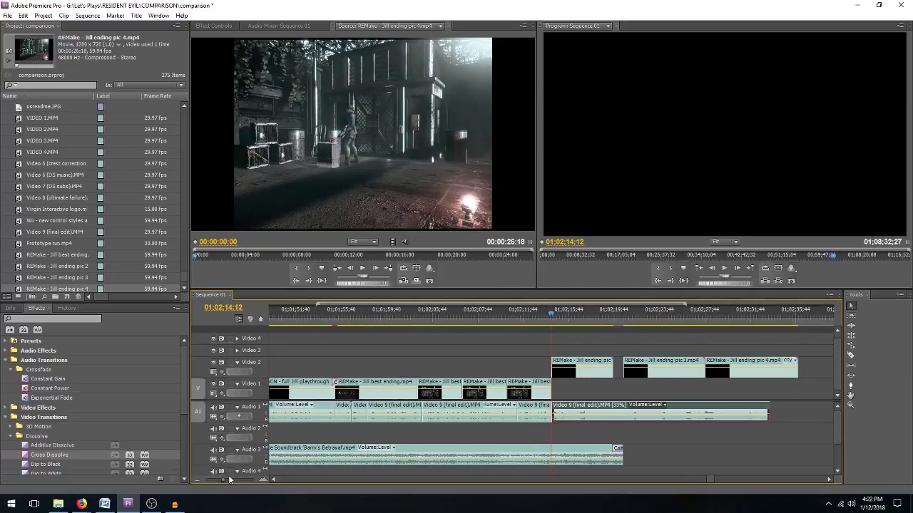
{"action": "key", "text": "ctrl+z"}
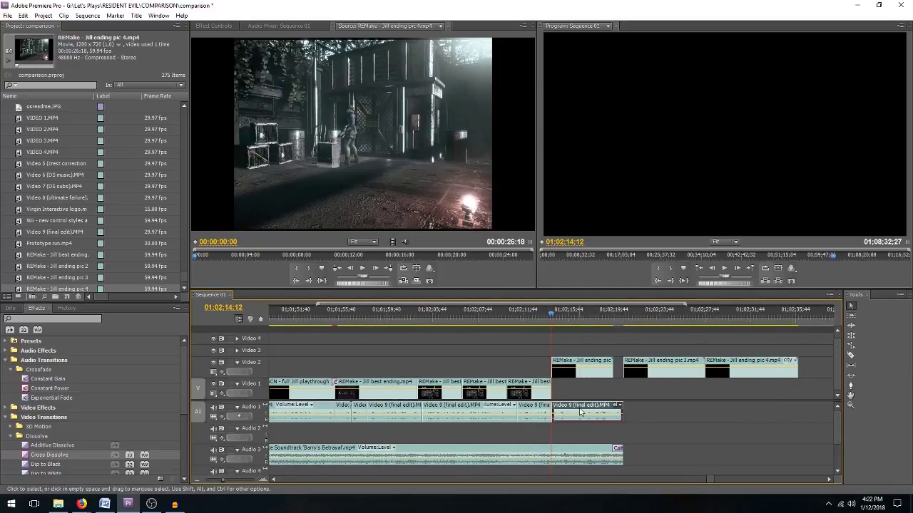
{"action": "right_click", "coordinate": [581, 409]}
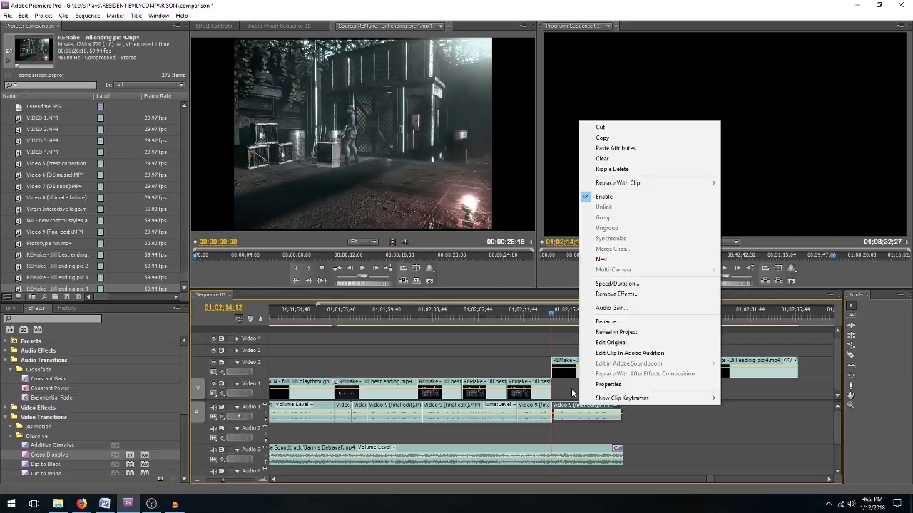
{"action": "left_click", "coordinate": [491, 356]}
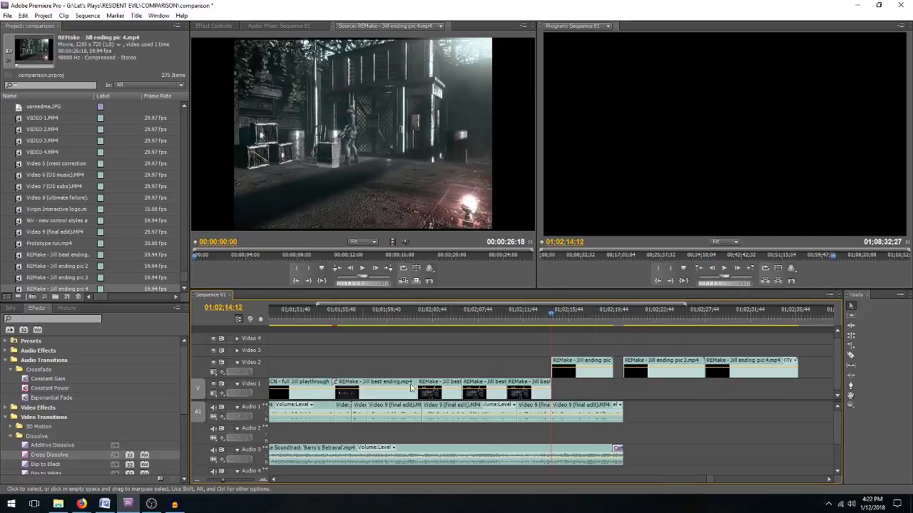
Move the REMake - Jill ending pic 2 clip down to Video 1 at 01;02;14;12 and check the cut there
{"action": "left_click", "coordinate": [224, 482]}
{"action": "left_click_drag", "start_coordinate": [224, 482], "coordinate": [230, 480]}
{"action": "mouse_move", "coordinate": [560, 321]}
{"action": "left_mouse_down"}
{"action": "mouse_move", "coordinate": [588, 318]}
{"action": "mouse_move", "coordinate": [567, 332]}
{"action": "left_mouse_up"}
{"action": "left_click_drag", "start_coordinate": [556, 363], "coordinate": [568, 385]}
{"action": "left_click_drag", "start_coordinate": [564, 318], "coordinate": [551, 323]}
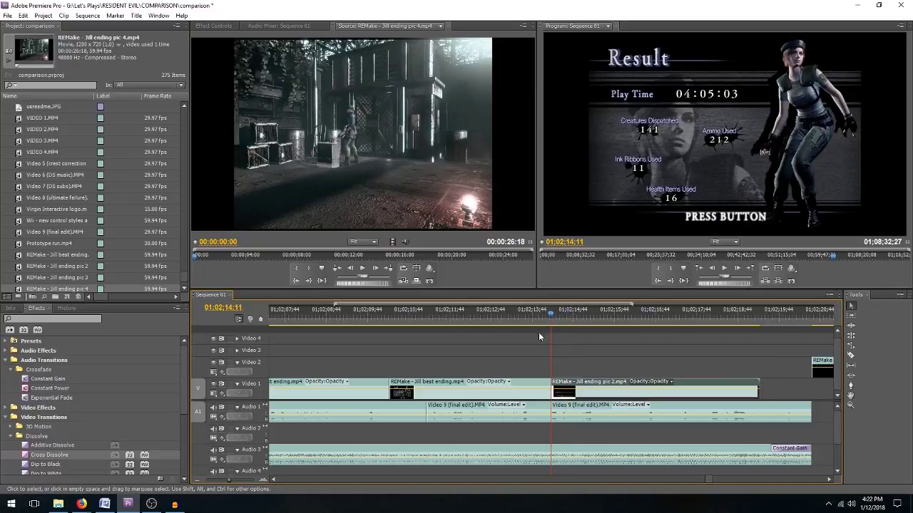
{"action": "key", "text": "Right"}
{"action": "key", "text": "Left"}
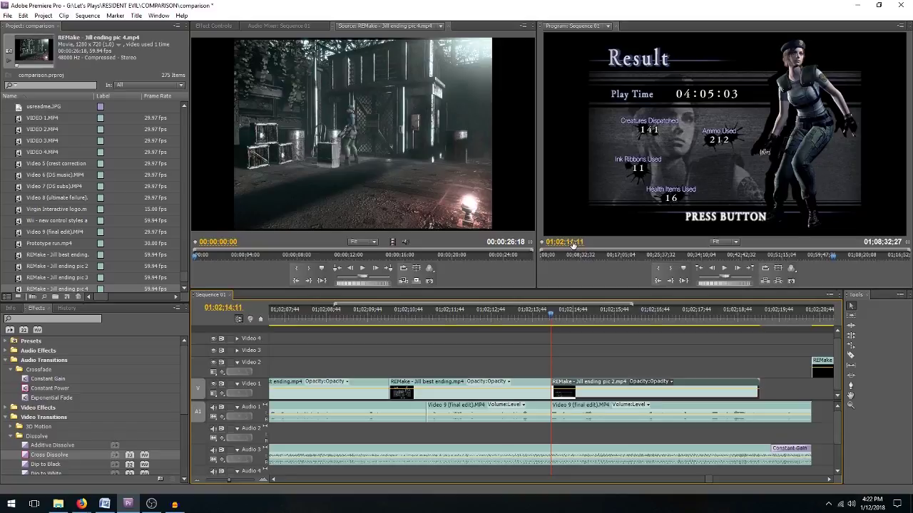
{"action": "key", "text": "space"}
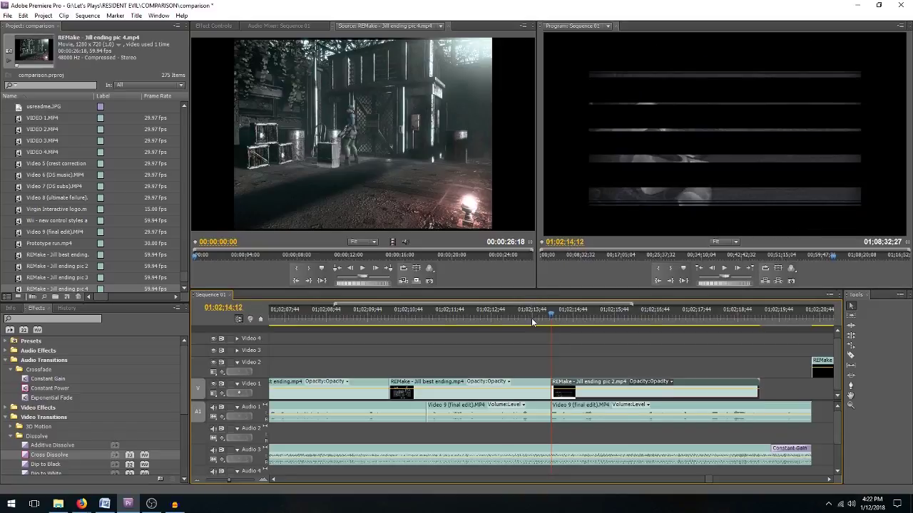
Cut the REMake - Jill ending pic 2 clip at 01;02;16;17 and delete the part after the cut
{"action": "left_click_drag", "start_coordinate": [572, 311], "coordinate": [638, 308]}
{"action": "key", "text": "ctrl+k"}
{"action": "key", "text": "Delete"}
Move the REMake - Jill ending pic 3 clip down to Video 1 at 01;02;16;17, directly behind the pic 2 clip
{"action": "left_click_drag", "start_coordinate": [228, 480], "coordinate": [224, 481]}
{"action": "left_click_drag", "start_coordinate": [655, 312], "coordinate": [659, 320]}
{"action": "left_click_drag", "start_coordinate": [652, 365], "coordinate": [596, 383]}
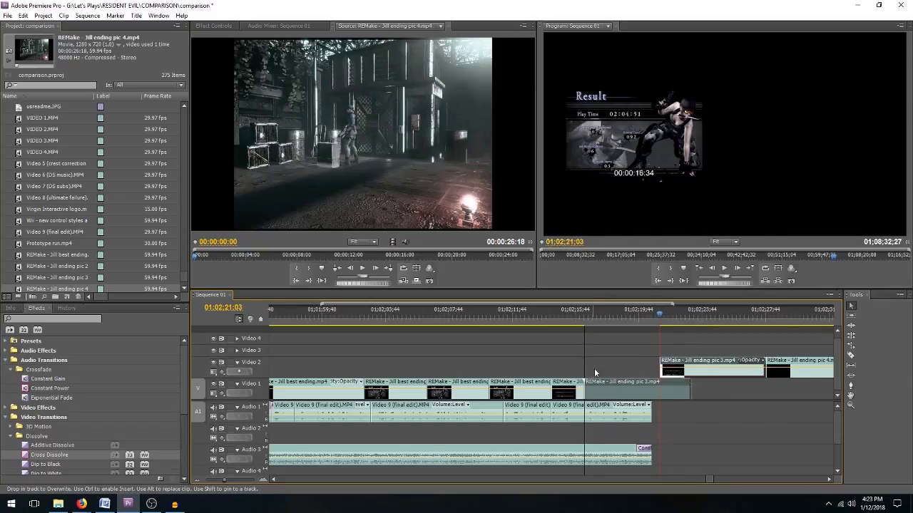
{"action": "left_click", "coordinate": [584, 311]}
{"action": "mouse_move", "coordinate": [583, 311]}
{"action": "left_mouse_down"}
{"action": "mouse_move", "coordinate": [591, 312]}
{"action": "mouse_move", "coordinate": [584, 316]}
{"action": "left_mouse_up"}
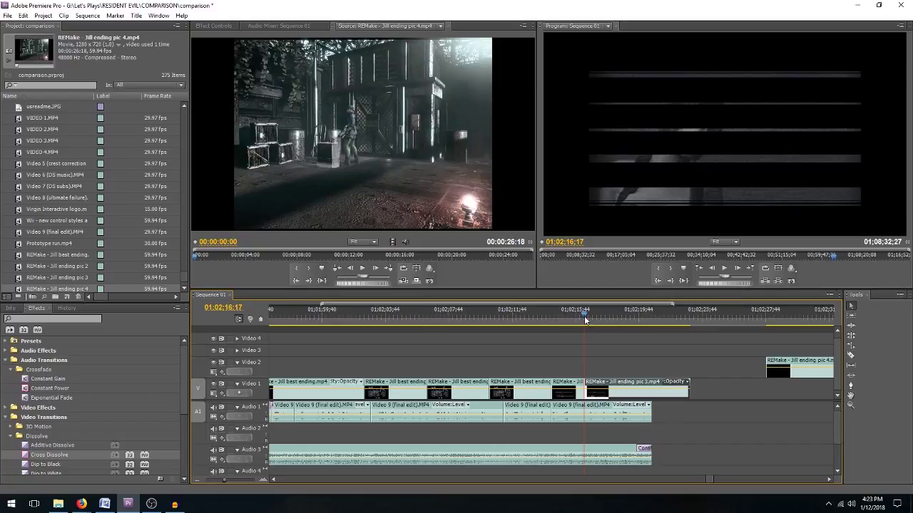
Cut the REMake - Jill ending pic 3 clip at 01;02;18;23 and delete the part after the cut
{"action": "left_click_drag", "start_coordinate": [585, 321], "coordinate": [635, 319]}
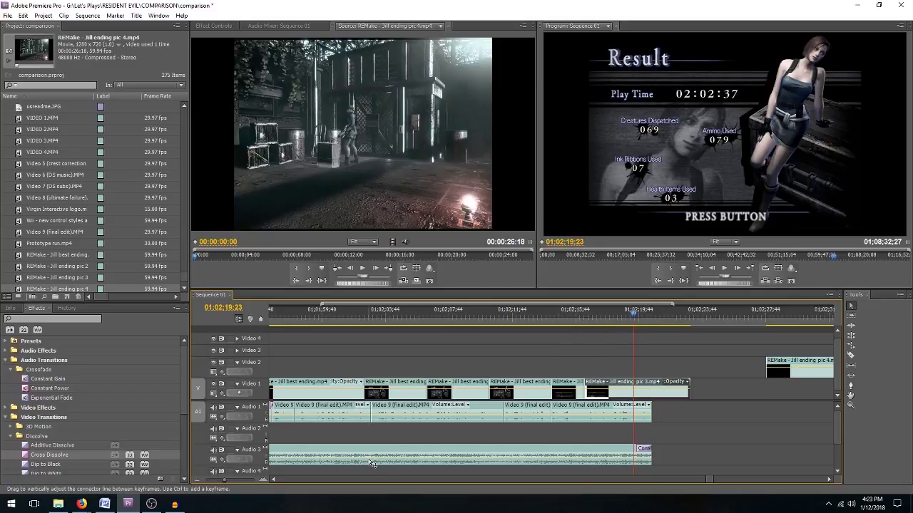
{"action": "left_click_drag", "start_coordinate": [580, 312], "coordinate": [586, 318]}
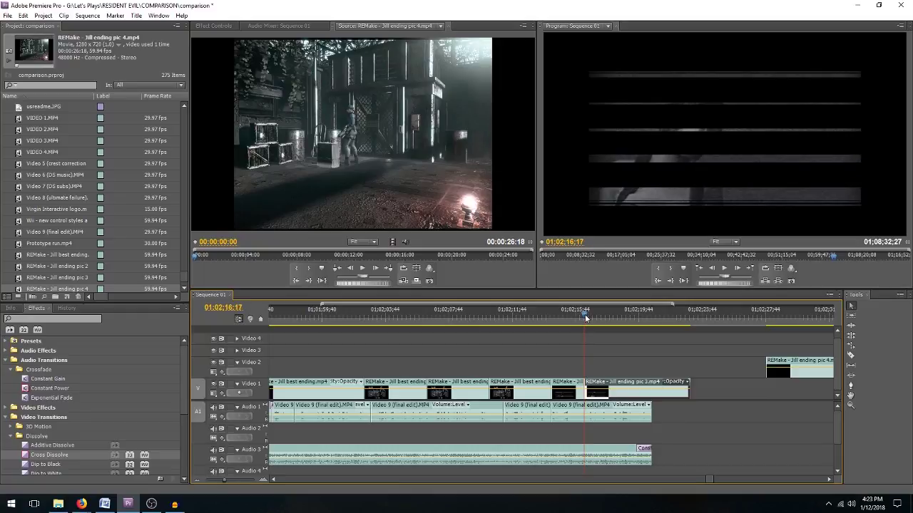
{"action": "left_click_drag", "start_coordinate": [585, 318], "coordinate": [619, 324]}
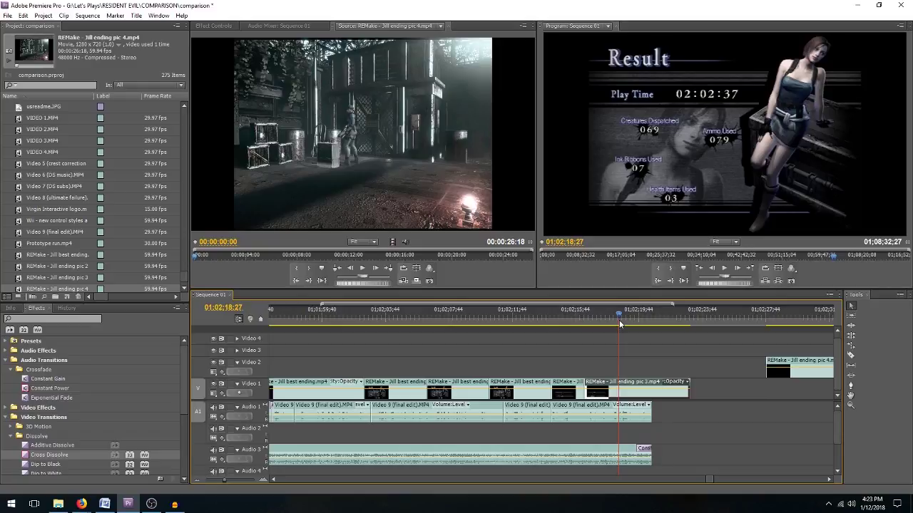
{"action": "left_click_drag", "start_coordinate": [618, 320], "coordinate": [617, 322]}
{"action": "key", "text": "c"}
{"action": "left_click", "coordinate": [619, 387]}
{"action": "key", "text": "v"}
{"action": "left_click", "coordinate": [628, 388]}
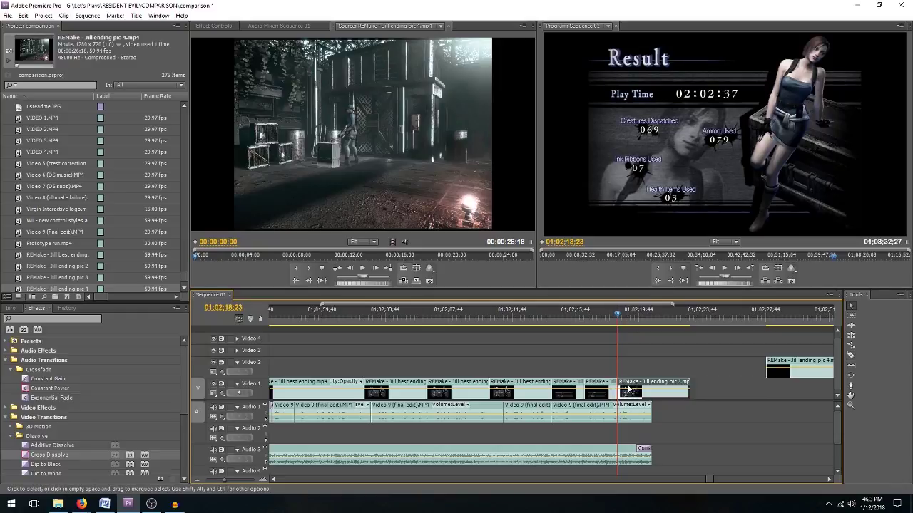
{"action": "key", "text": "Delete"}
Move the REMake - Jill ending pic 4 clip to Video 1 behind pic 3 and trim its end to the narration's end
{"action": "left_click_drag", "start_coordinate": [782, 362], "coordinate": [640, 387]}
{"action": "left_click_drag", "start_coordinate": [628, 309], "coordinate": [624, 322]}
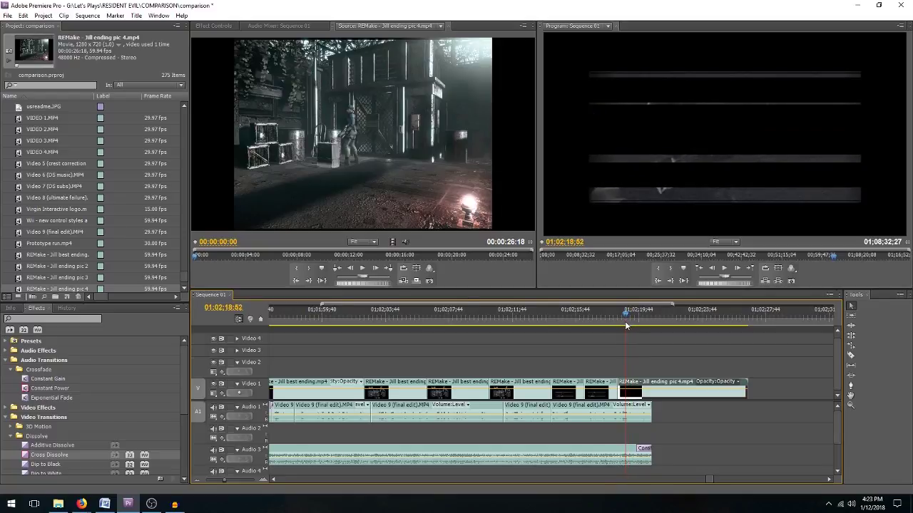
{"action": "left_click_drag", "start_coordinate": [624, 383], "coordinate": [632, 383]}
{"action": "left_click_drag", "start_coordinate": [633, 316], "coordinate": [742, 331]}
{"action": "left_click_drag", "start_coordinate": [738, 389], "coordinate": [651, 389]}
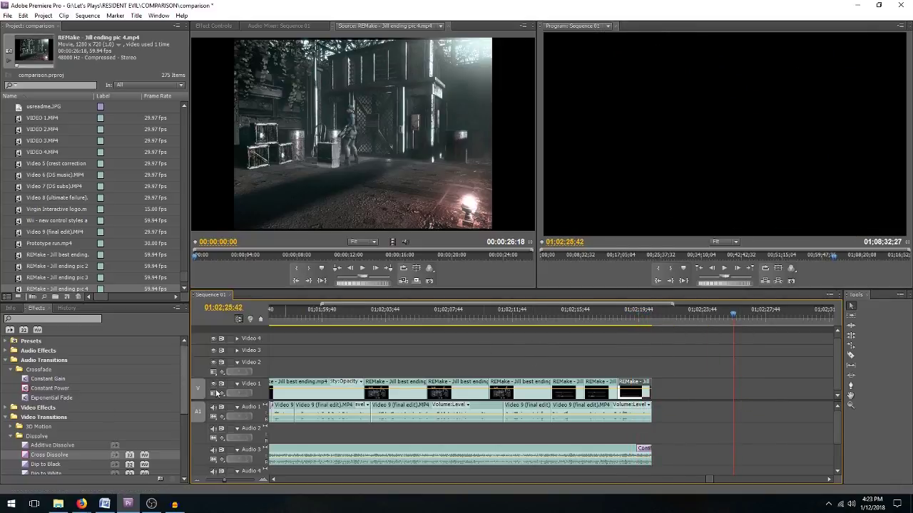
Add Cross Dissolve transitions at the starts of the Jill ending pic 2, pic 3 and pic 4 clips on Video 1
{"action": "left_click_drag", "start_coordinate": [54, 455], "coordinate": [552, 388]}
{"action": "left_click_drag", "start_coordinate": [70, 456], "coordinate": [505, 401]}
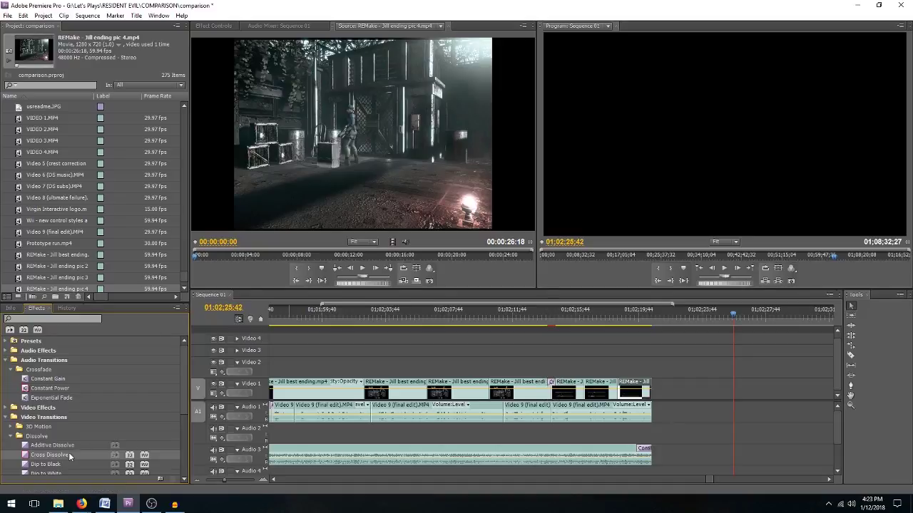
{"action": "left_click_drag", "start_coordinate": [596, 394], "coordinate": [595, 393]}
{"action": "left_click_drag", "start_coordinate": [50, 455], "coordinate": [618, 388]}
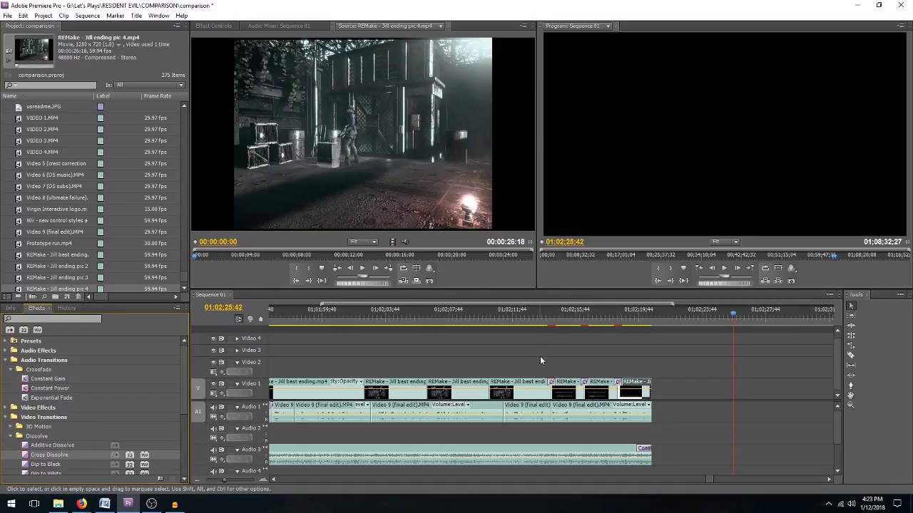
Play back the ending section of the sequence and save the project
{"action": "left_click", "coordinate": [272, 482]}
{"action": "key", "text": "space"}
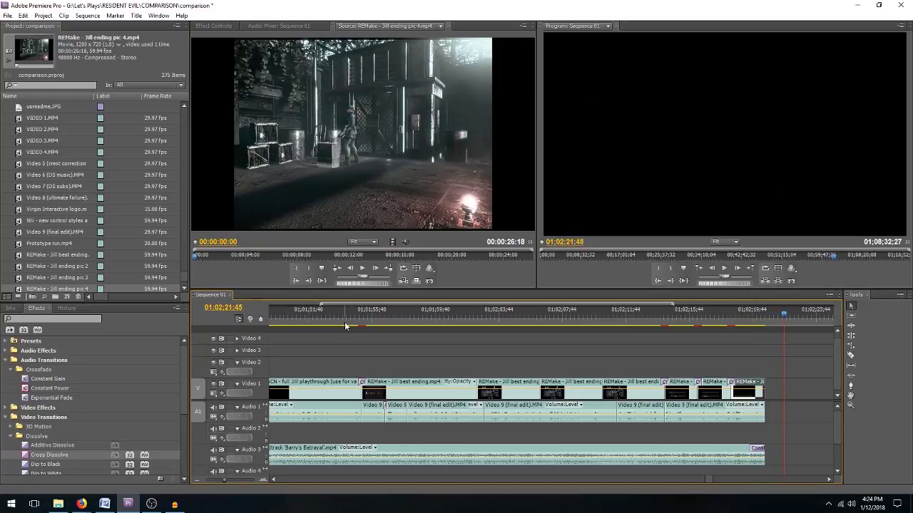
{"action": "key", "text": "ctrl+s"}
Check the speed and duration settings of all the Video 9 section's video and narration clips without changing them
{"action": "left_click_drag", "start_coordinate": [223, 483], "coordinate": [220, 485]}
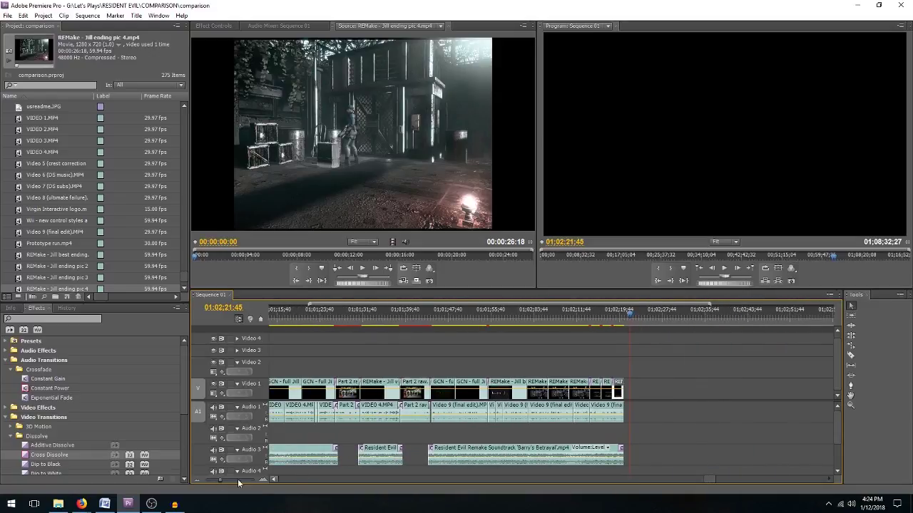
{"action": "left_click_drag", "start_coordinate": [698, 344], "coordinate": [469, 419]}
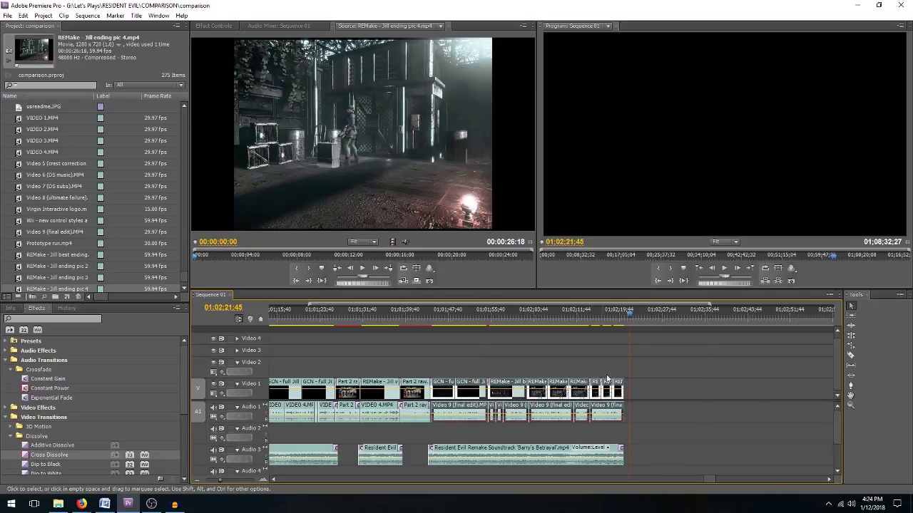
{"action": "right_click", "coordinate": [468, 386]}
{"action": "left_click", "coordinate": [505, 218]}
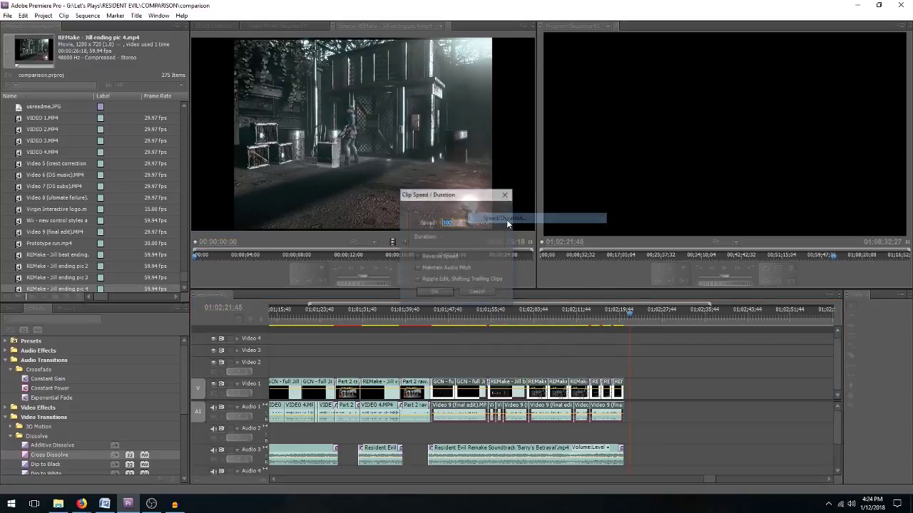
{"action": "left_click", "coordinate": [477, 293]}
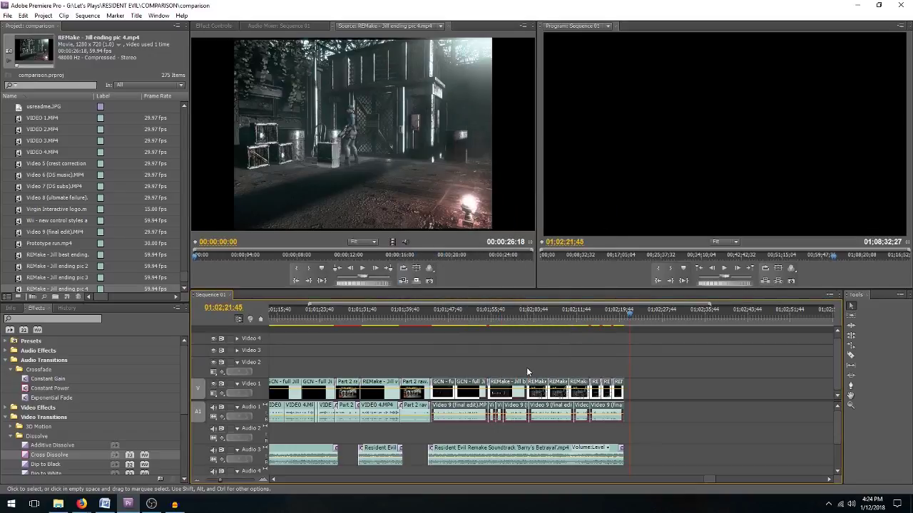
Examine the transition into the Video 9 (final edit) section around 01;01;44;20
{"action": "left_click", "coordinate": [433, 314]}
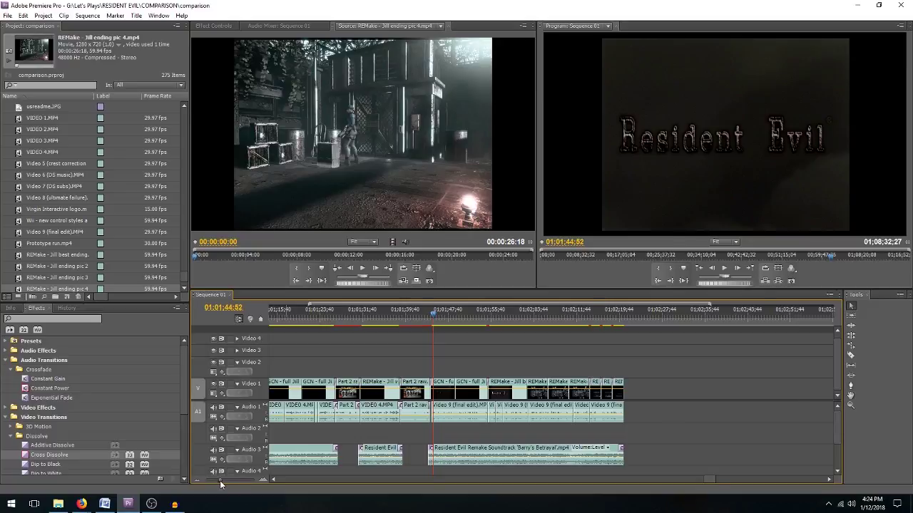
{"action": "key", "text": "equal"}
{"action": "key", "text": "equal"}
{"action": "key", "text": "equal"}
{"action": "key", "text": "equal"}
{"action": "left_click", "coordinate": [502, 313]}
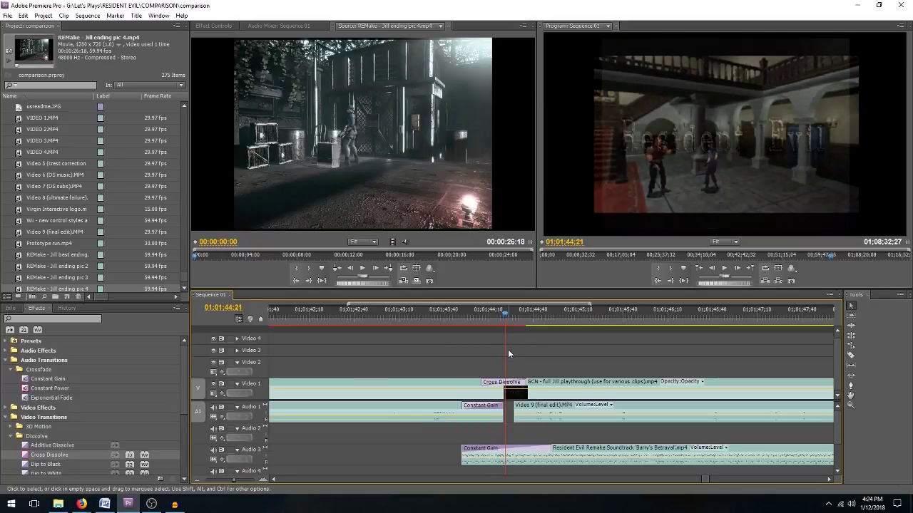
{"action": "key", "text": "Left"}
{"action": "key", "text": "minus"}
{"action": "key", "text": "minus"}
{"action": "key", "text": "minus"}
{"action": "key", "text": "minus"}
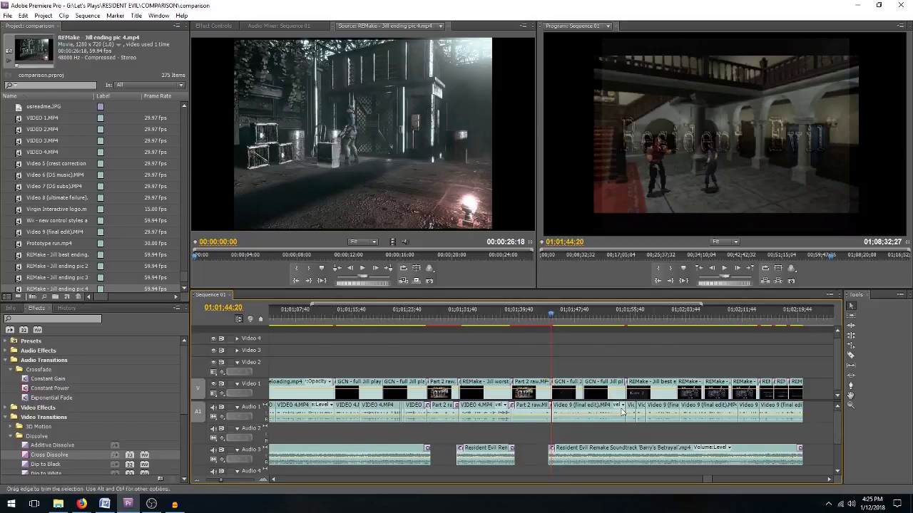
Add a Dip to Black at the end of the pic 4 clip and lengthen it to match the music's Constant Gain fade
{"action": "key", "text": "End"}
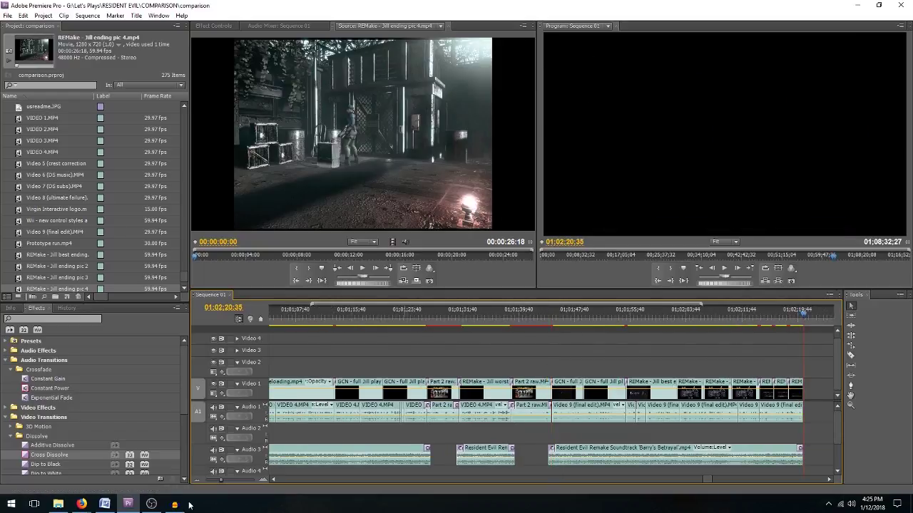
{"action": "key", "text": "equal"}
{"action": "key", "text": "equal"}
{"action": "key", "text": "equal"}
{"action": "key", "text": "equal"}
{"action": "key", "text": "equal"}
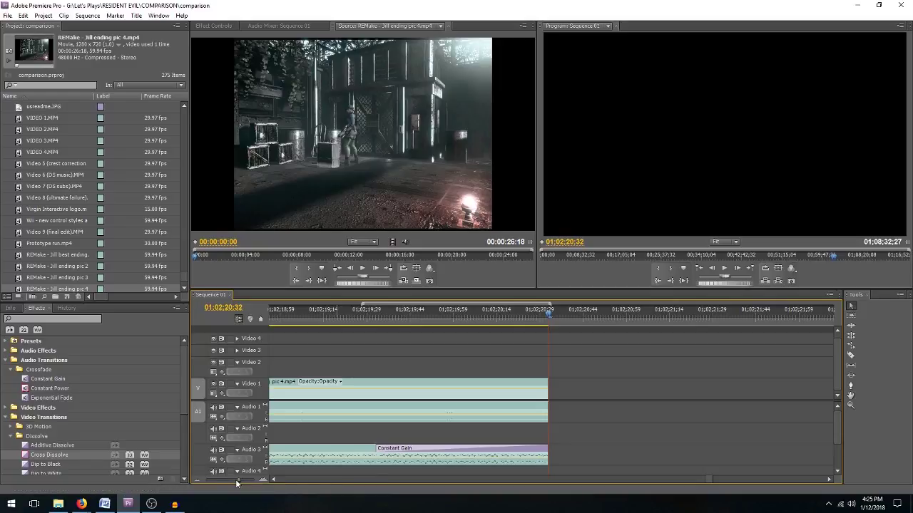
{"action": "left_click_drag", "start_coordinate": [238, 483], "coordinate": [230, 484]}
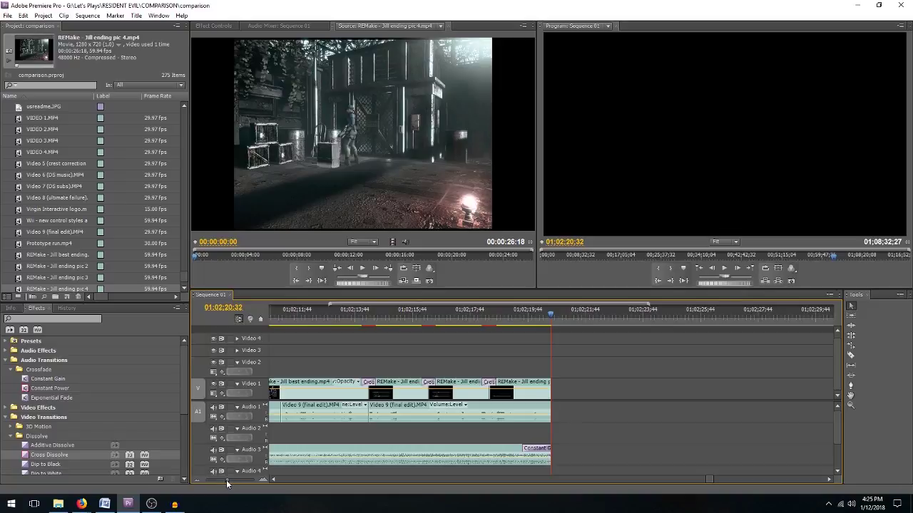
{"action": "left_click_drag", "start_coordinate": [224, 483], "coordinate": [242, 477]}
{"action": "left_click_drag", "start_coordinate": [48, 465], "coordinate": [457, 408]}
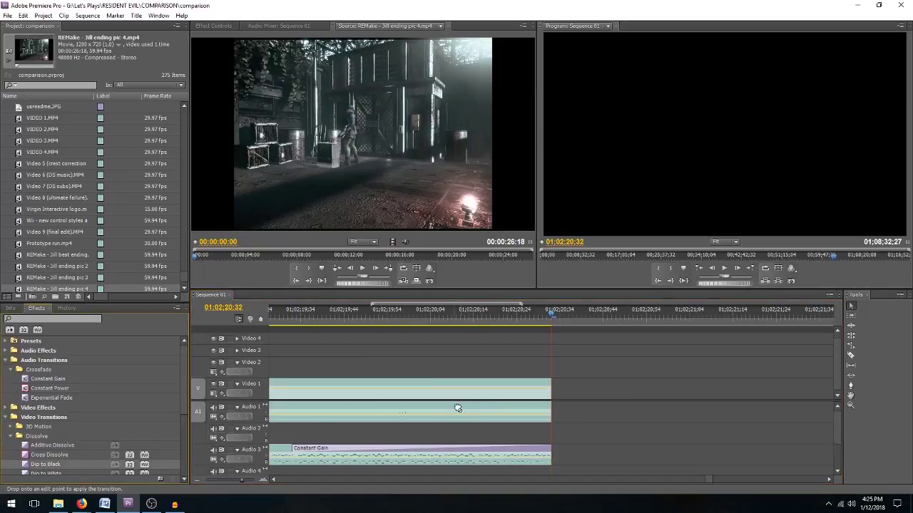
{"action": "left_click_drag", "start_coordinate": [553, 392], "coordinate": [549, 393]}
{"action": "left_click_drag", "start_coordinate": [423, 389], "coordinate": [299, 390]}
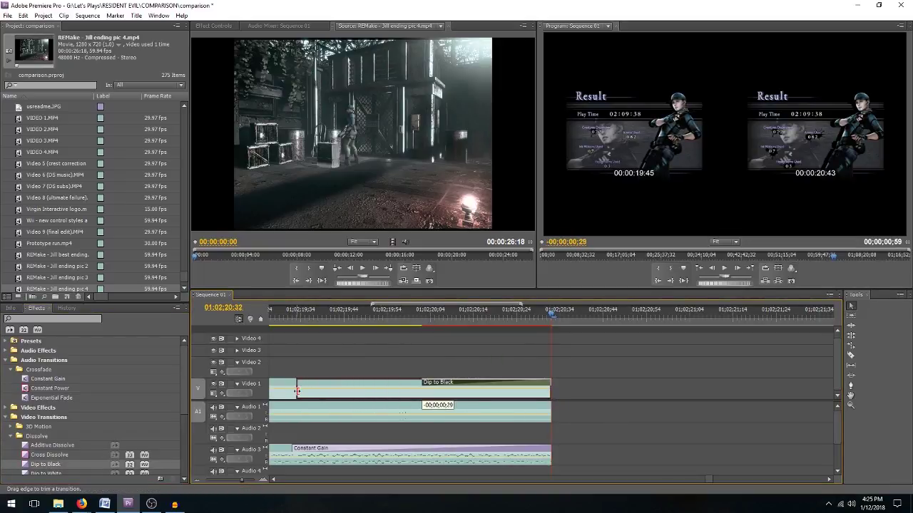
{"action": "left_click_drag", "start_coordinate": [294, 392], "coordinate": [270, 392]}
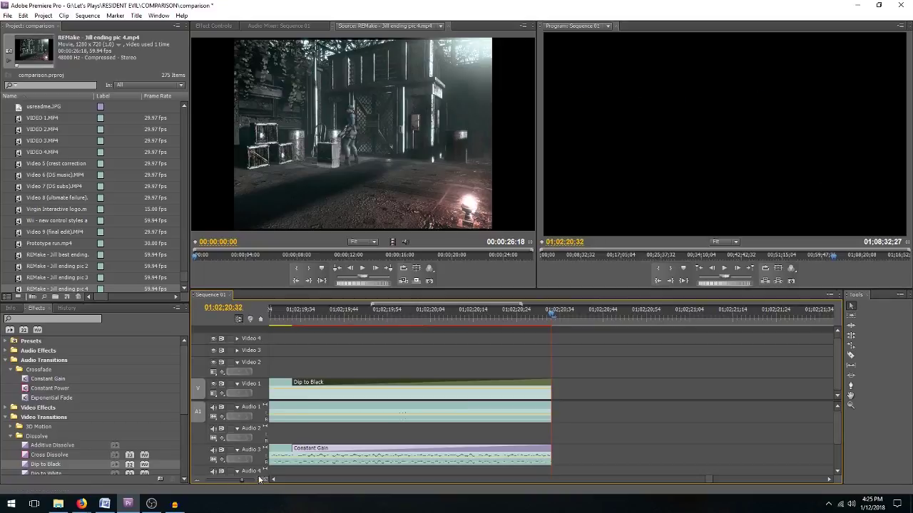
Select all the video and audio clips after the gap following the Video 9 section and move them earlier, closer to that section
{"action": "key", "text": "minus"}
{"action": "key", "text": "minus"}
{"action": "key", "text": "minus"}
{"action": "key", "text": "minus"}
{"action": "key", "text": "minus"}
{"action": "key", "text": "minus"}
{"action": "key", "text": "minus"}
{"action": "key", "text": "minus"}
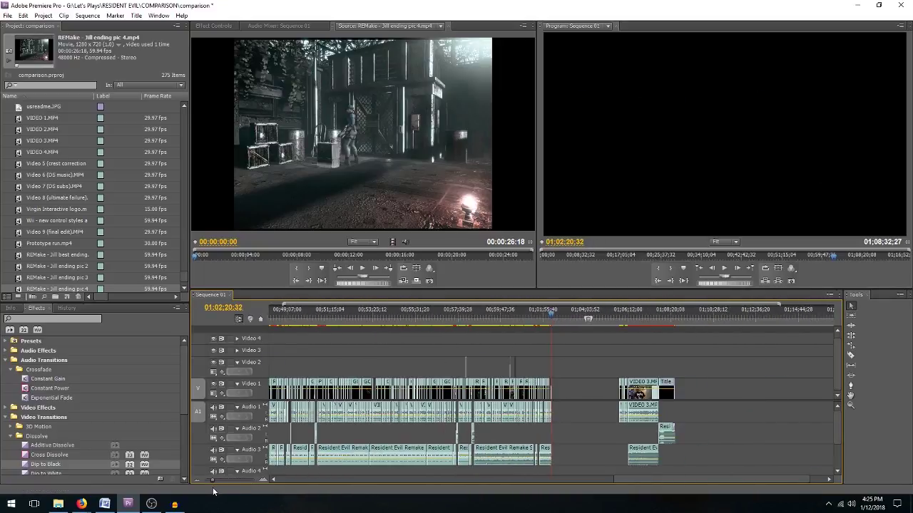
{"action": "key", "text": "Up"}
{"action": "left_click_drag", "start_coordinate": [717, 334], "coordinate": [625, 447]}
{"action": "left_click_drag", "start_coordinate": [660, 387], "coordinate": [584, 389]}
{"action": "left_click", "coordinate": [554, 321]}
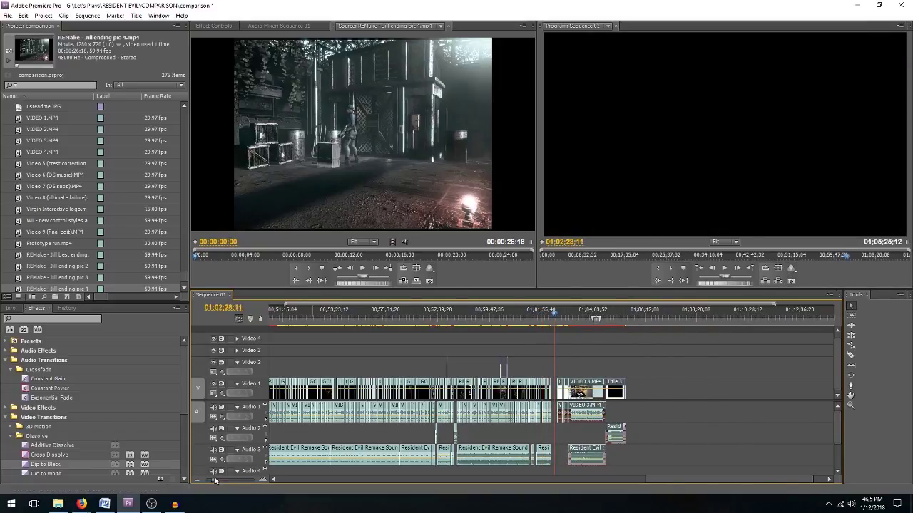
Shift the remaining clips, from GCN - MO Gamecube 3 onward, earlier to start directly after the REMake - Jill ending pic 4 clip
{"action": "scroll", "coordinate": [596, 385], "scroll_direction": "up", "scroll_amount": 3}
{"action": "left_click_drag", "start_coordinate": [632, 385], "coordinate": [542, 390]}
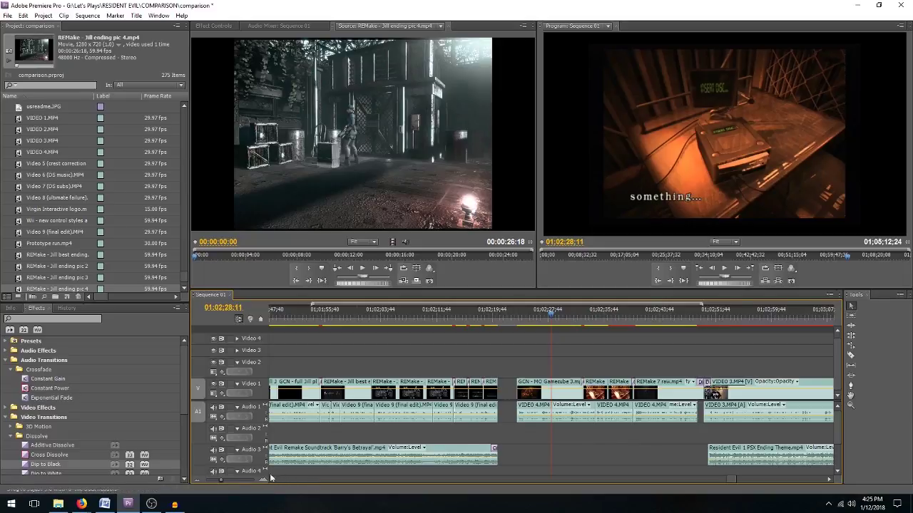
{"action": "left_click_drag", "start_coordinate": [222, 481], "coordinate": [216, 486]}
{"action": "left_click_drag", "start_coordinate": [745, 348], "coordinate": [552, 469]}
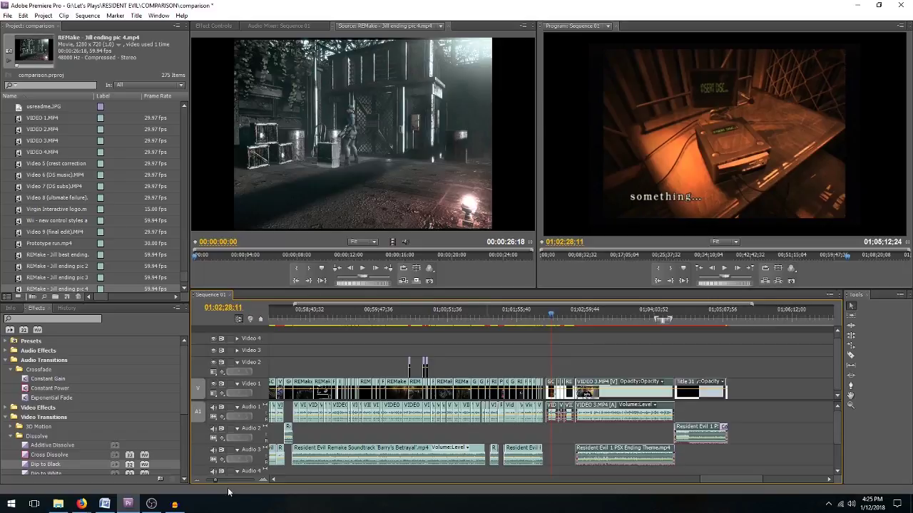
{"action": "left_click_drag", "start_coordinate": [218, 481], "coordinate": [239, 481]}
{"action": "left_click_drag", "start_coordinate": [531, 383], "coordinate": [508, 393]}
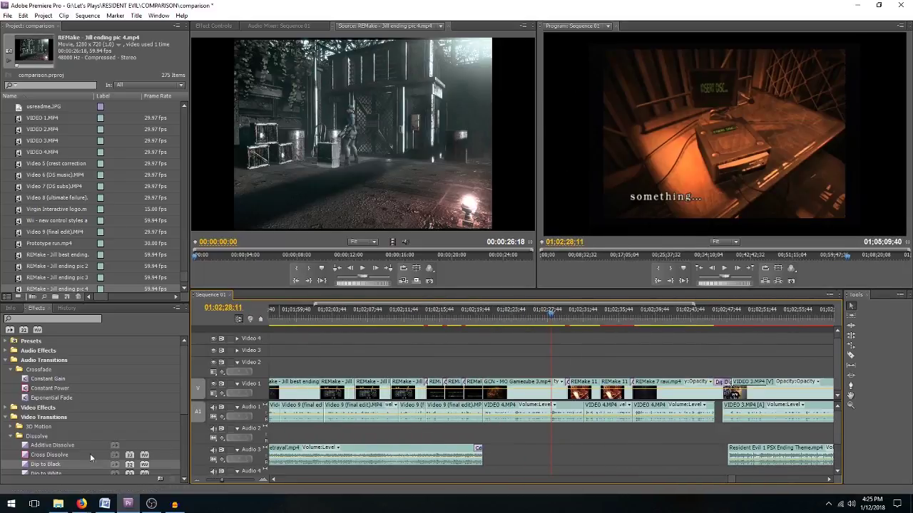
Add a Cross Dissolve between the pic 4 and GCN - MO Gamecube 3 clips and extend the 'Barry's Betrayal' music to the REMake 7 raw clip's end
{"action": "left_click_drag", "start_coordinate": [66, 458], "coordinate": [481, 396]}
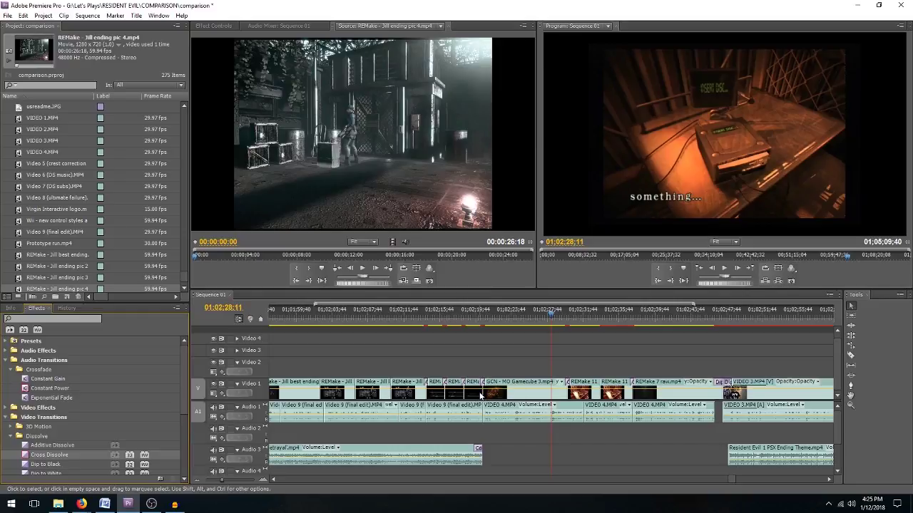
{"action": "left_click_drag", "start_coordinate": [482, 450], "coordinate": [722, 449]}
{"action": "left_click", "coordinate": [486, 314]}
{"action": "key", "text": "space"}
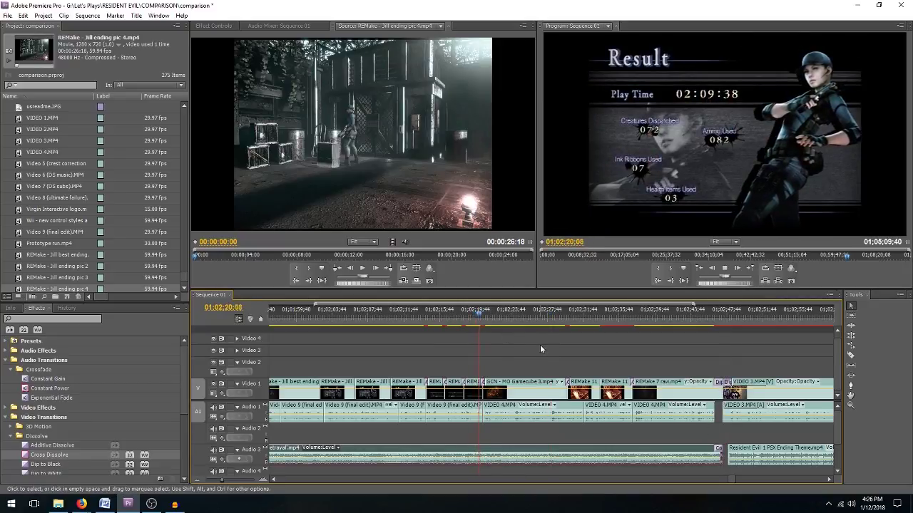
Shorten the Cross Dissolve into GCN - MO Gamecube 3 so it ends at the cut, and play back the join
{"action": "left_click", "coordinate": [471, 324]}
{"action": "left_click", "coordinate": [223, 482]}
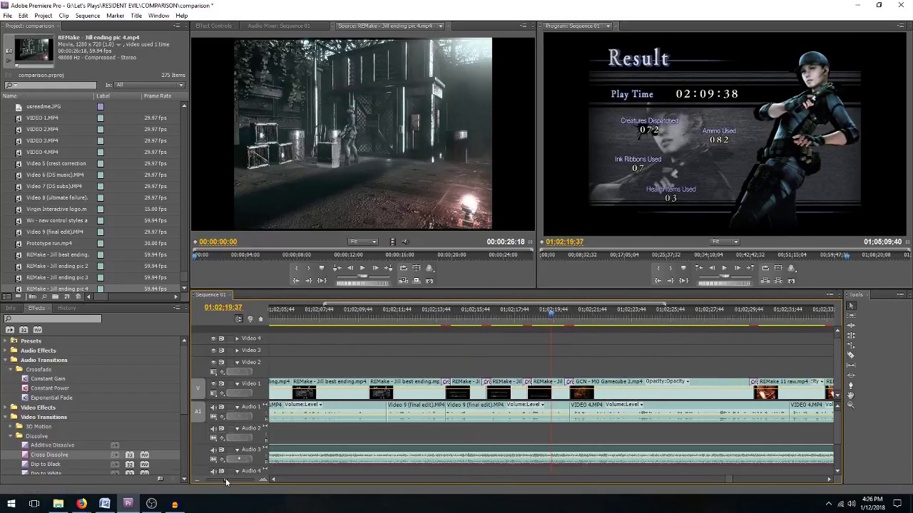
{"action": "left_click", "coordinate": [225, 482]}
{"action": "left_click", "coordinate": [225, 483]}
{"action": "key", "text": "space"}
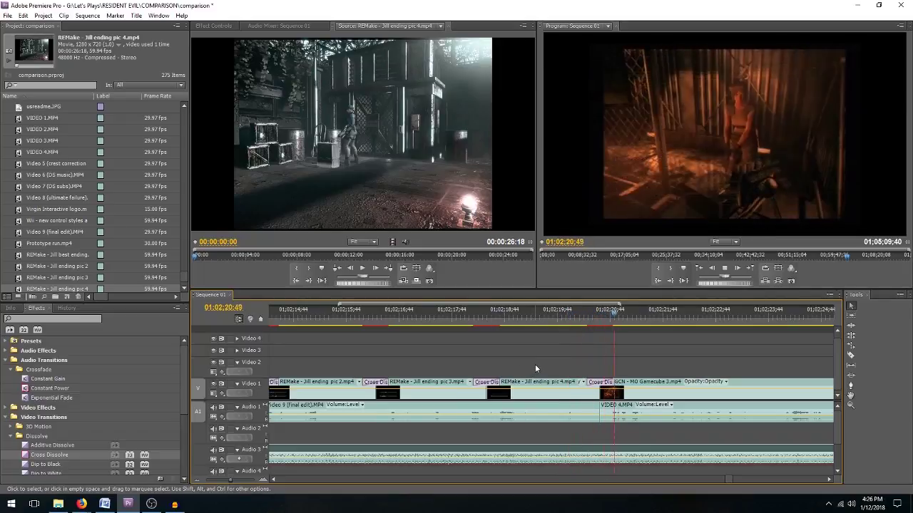
{"action": "left_click_drag", "start_coordinate": [584, 318], "coordinate": [602, 313]}
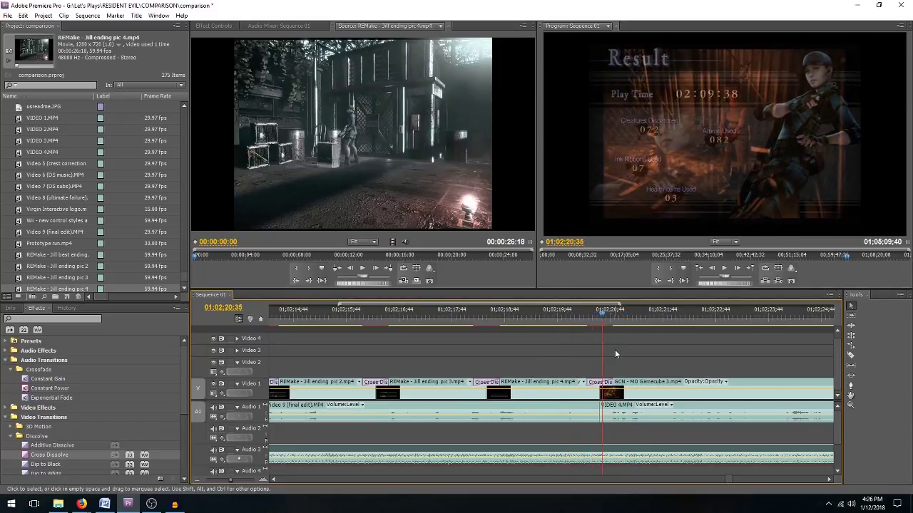
{"action": "left_click_drag", "start_coordinate": [611, 388], "coordinate": [601, 390]}
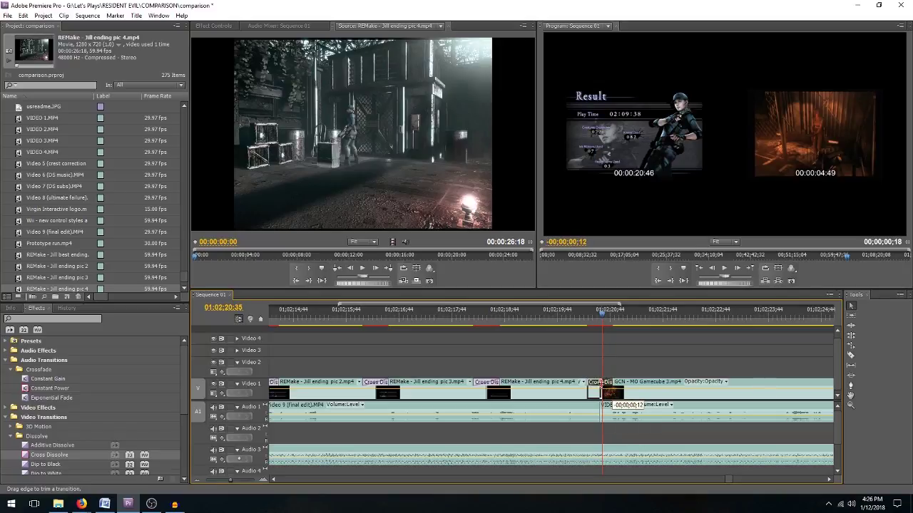
{"action": "left_click", "coordinate": [550, 319]}
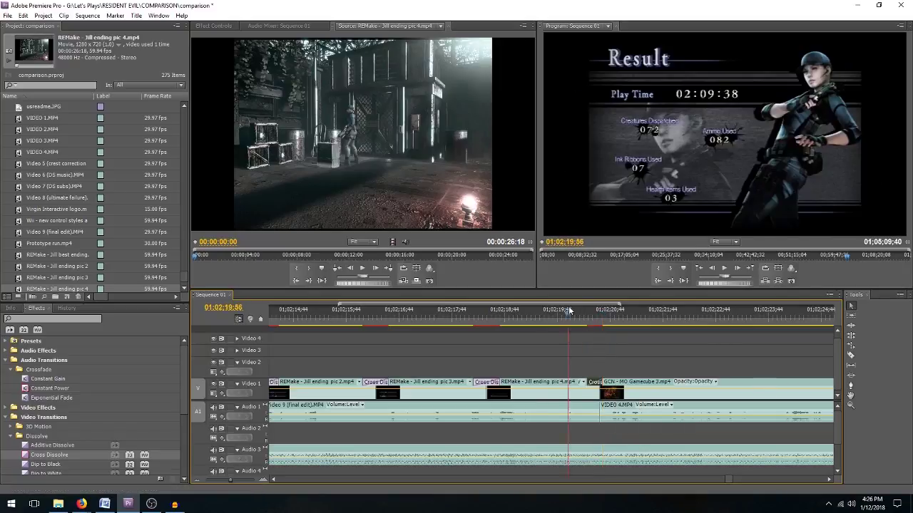
{"action": "key", "text": "space"}
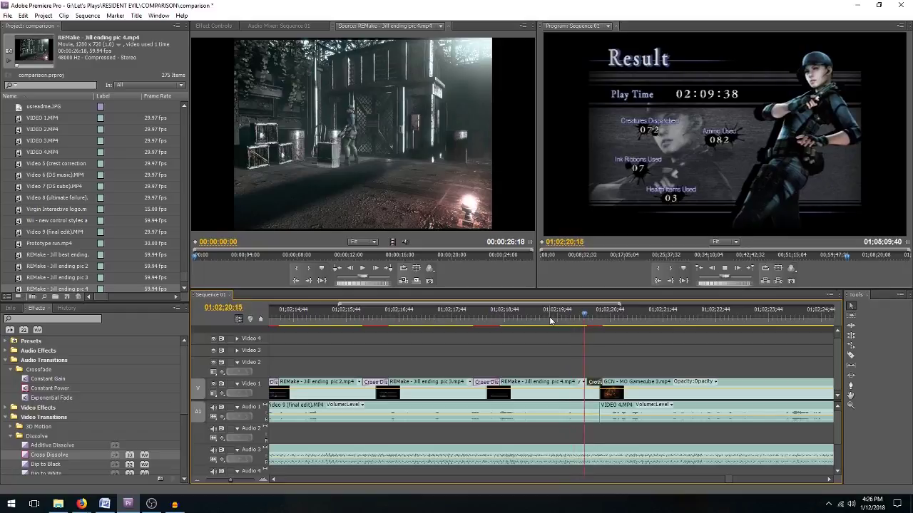
{"action": "key", "text": "space"}
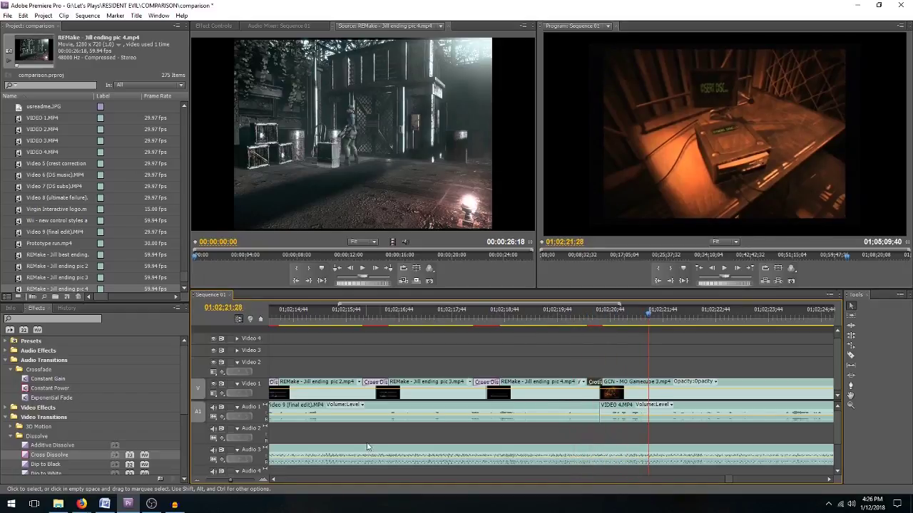
Play back the fade from the REMake 7 raw clip into VIDEO 3 several times to check the picture and music timing
{"action": "left_click_drag", "start_coordinate": [231, 480], "coordinate": [221, 486]}
{"action": "left_click", "coordinate": [734, 319]}
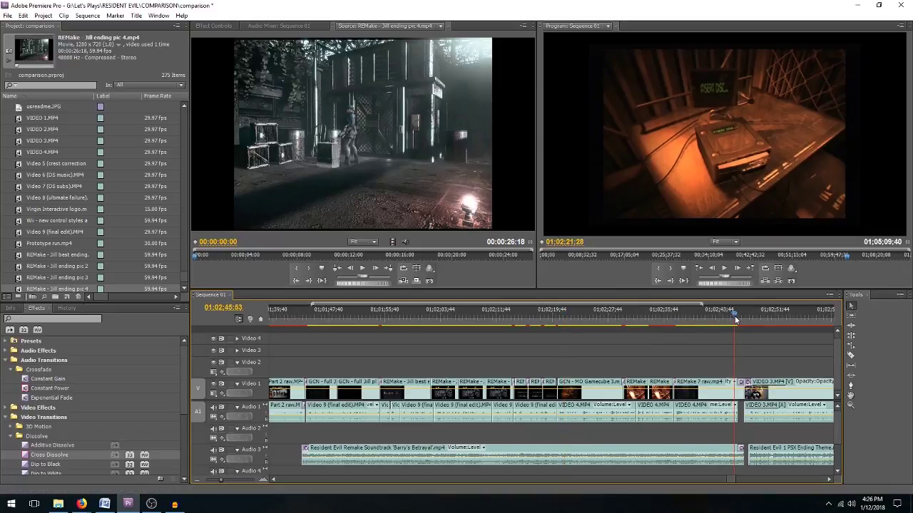
{"action": "key", "text": "space"}
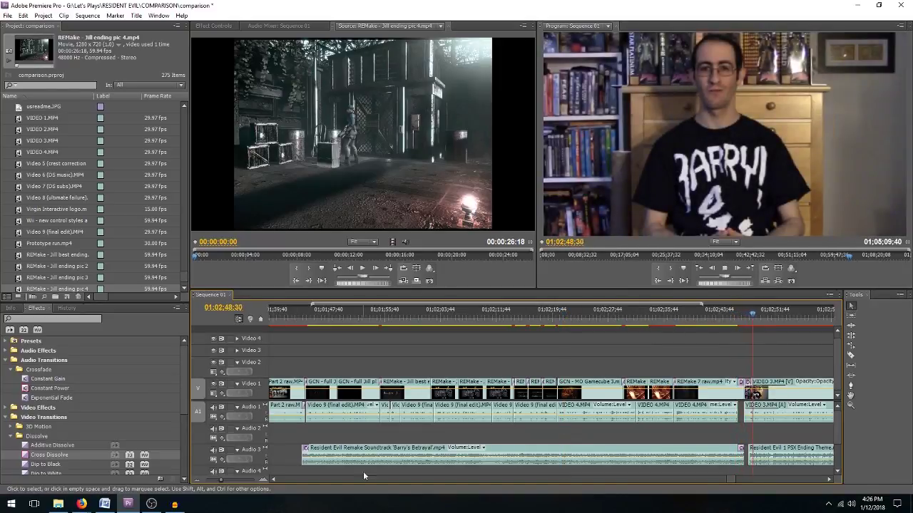
{"action": "left_click_drag", "start_coordinate": [221, 482], "coordinate": [228, 482]}
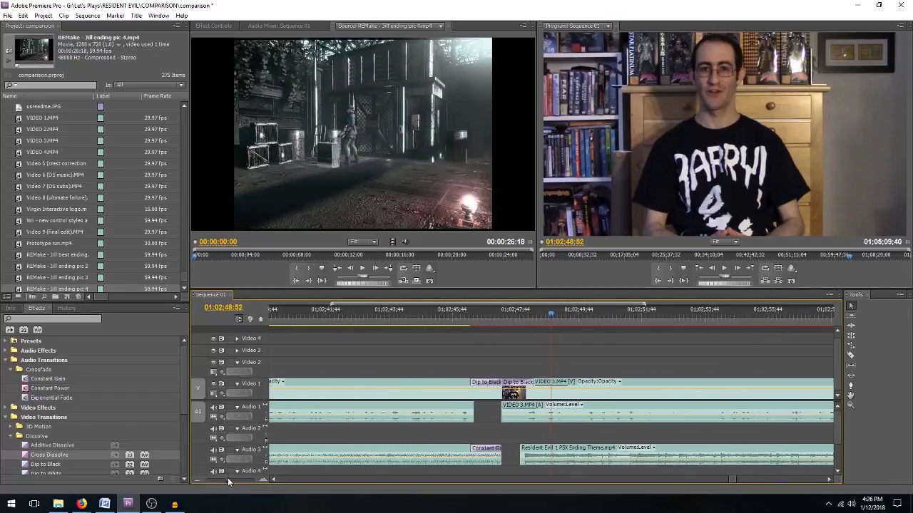
{"action": "mouse_move", "coordinate": [228, 482]}
{"action": "left_mouse_down"}
{"action": "mouse_move", "coordinate": [214, 485]}
{"action": "mouse_move", "coordinate": [225, 487]}
{"action": "left_mouse_up"}
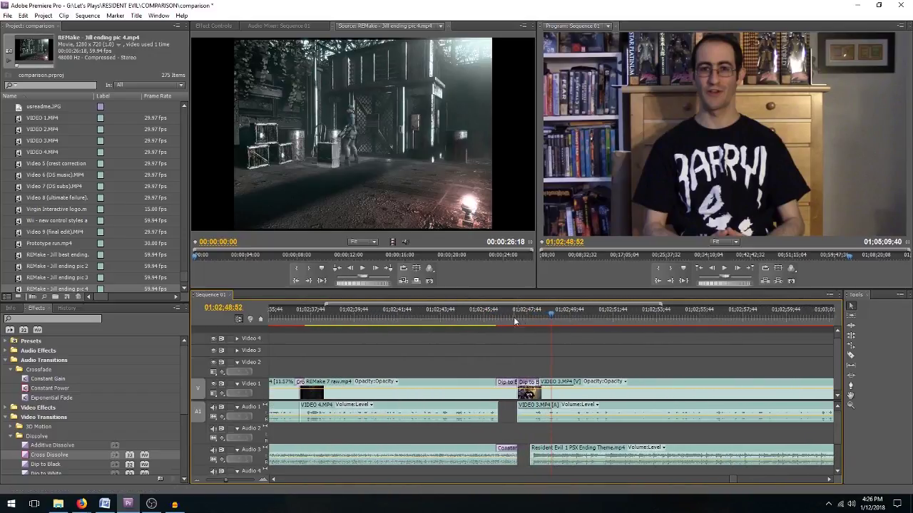
{"action": "left_click", "coordinate": [464, 320]}
{"action": "key", "text": "space"}
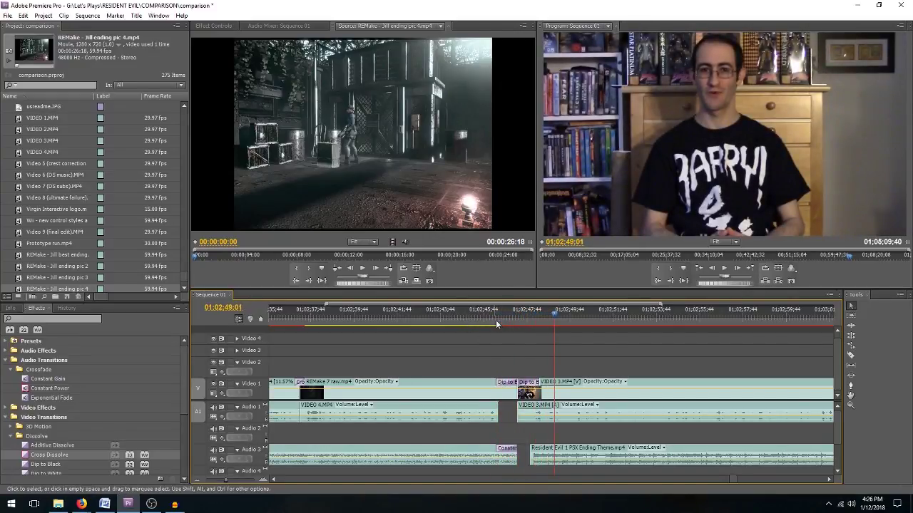
{"action": "left_click", "coordinate": [472, 321]}
{"action": "key", "text": "space"}
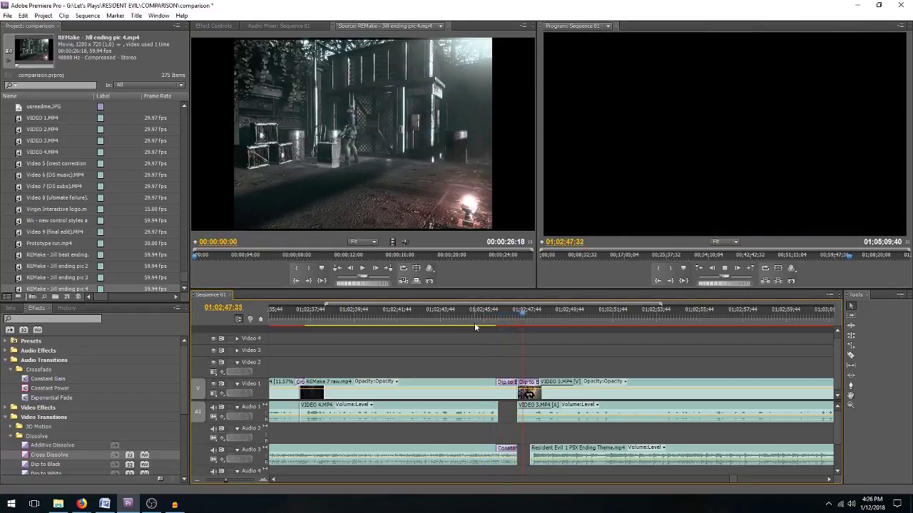
{"action": "left_click", "coordinate": [500, 315]}
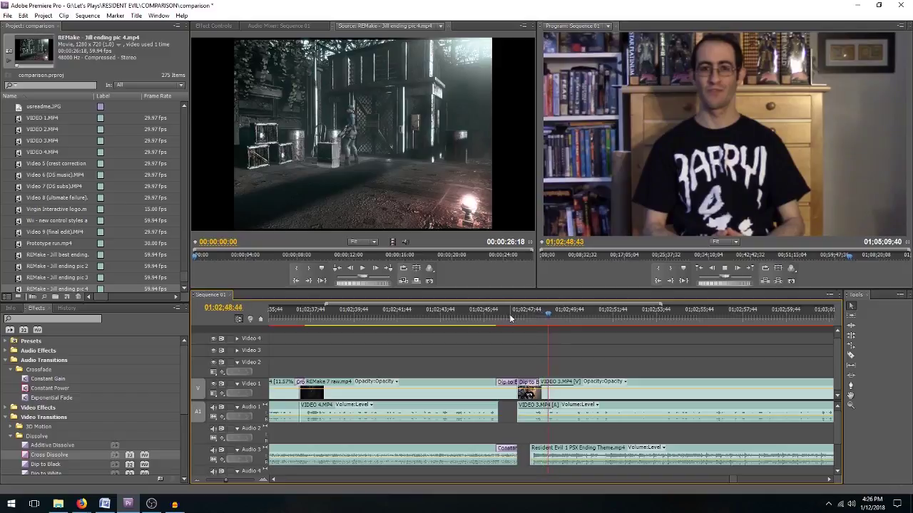
{"action": "left_click", "coordinate": [505, 320]}
{"action": "left_click", "coordinate": [500, 321]}
{"action": "key", "text": "="}
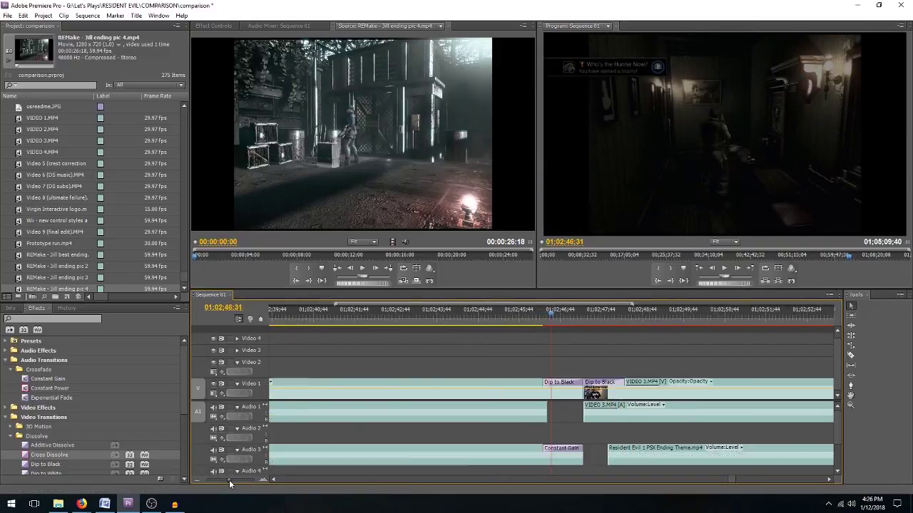
{"action": "key", "text": "space"}
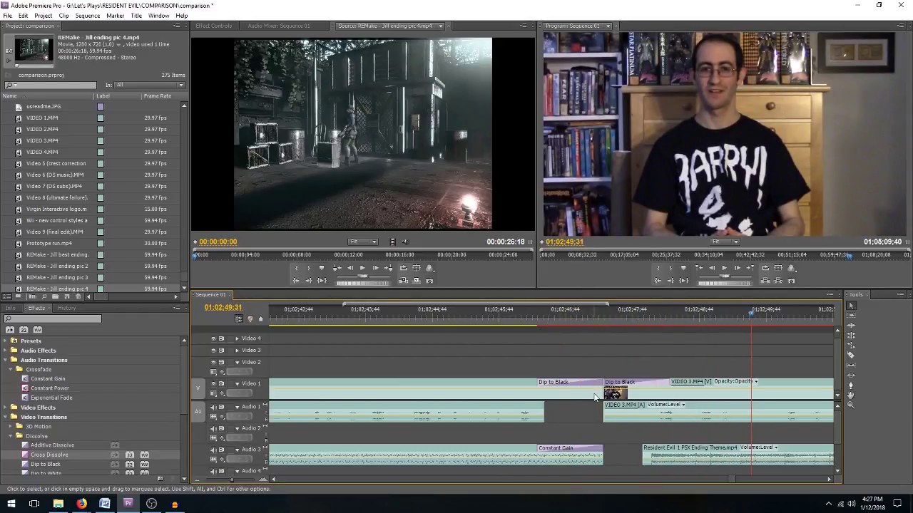
Try trimming the end of REMake 7 raw and its music and pulling the VIDEO 3 section against it, and undo both edits
{"action": "left_click", "coordinate": [577, 431]}
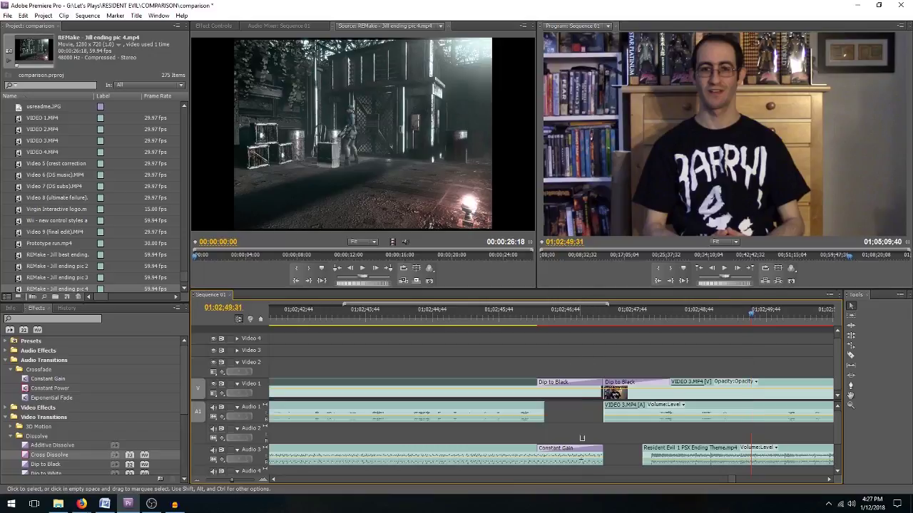
{"action": "left_click_drag", "start_coordinate": [603, 387], "coordinate": [573, 390]}
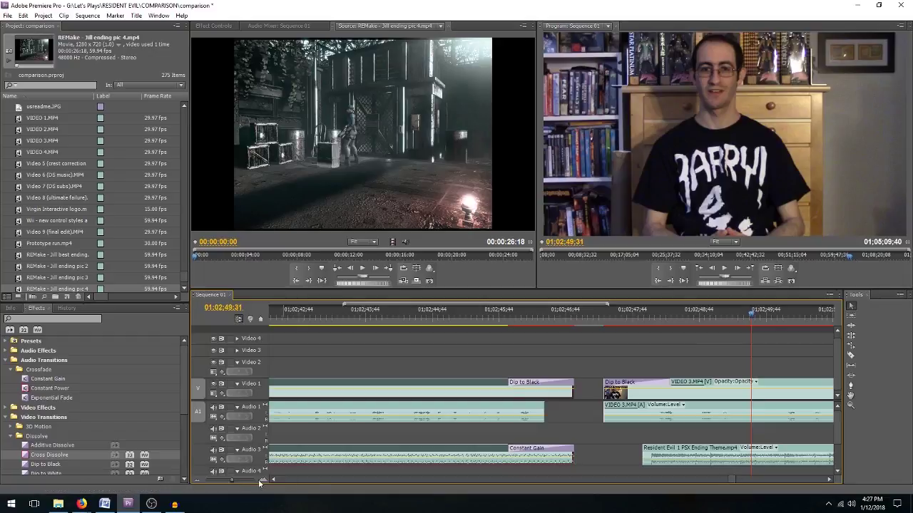
{"action": "mouse_move", "coordinate": [233, 484]}
{"action": "left_mouse_down"}
{"action": "mouse_move", "coordinate": [215, 492]}
{"action": "mouse_move", "coordinate": [231, 486]}
{"action": "left_mouse_up"}
{"action": "left_click_drag", "start_coordinate": [534, 382], "coordinate": [521, 390]}
{"action": "left_click", "coordinate": [369, 318]}
{"action": "key", "text": "space"}
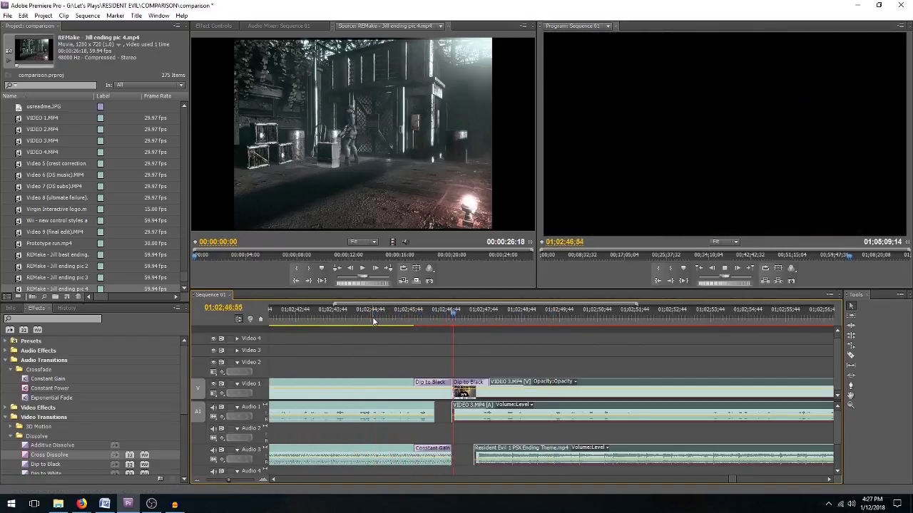
{"action": "left_click", "coordinate": [357, 324]}
{"action": "key", "text": "space"}
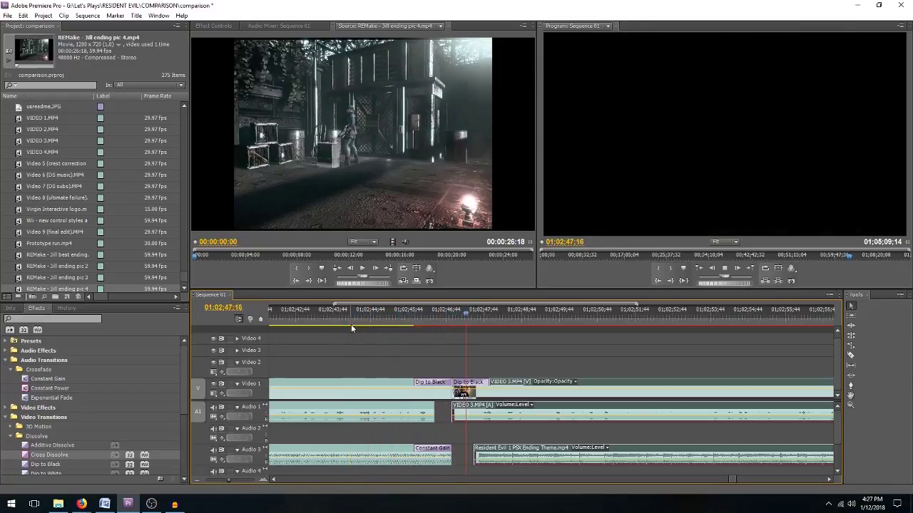
{"action": "key", "text": "space"}
{"action": "key", "text": "ctrl+z"}
{"action": "key", "text": "ctrl+z"}
Play back the fade to black into VIDEO 3 and save the project
{"action": "left_click", "coordinate": [382, 321]}
{"action": "key", "text": "space"}
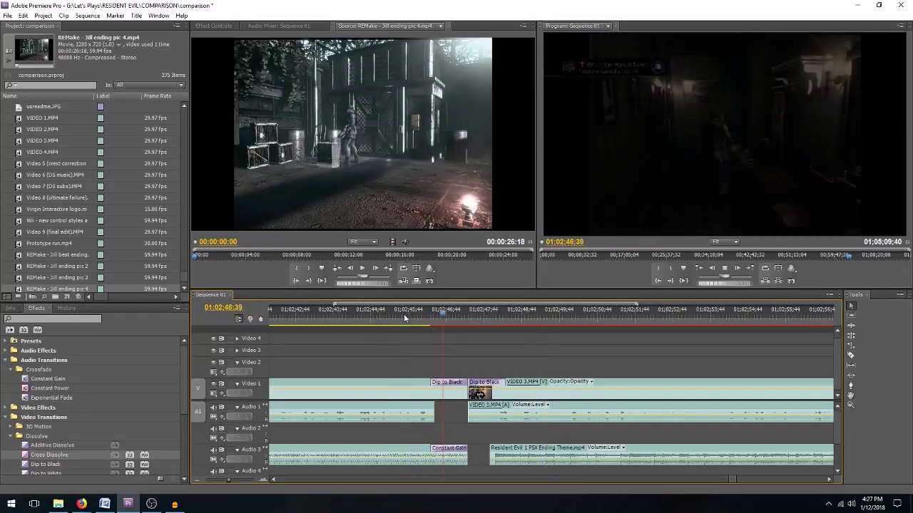
{"action": "key", "text": "ctrl+s"}
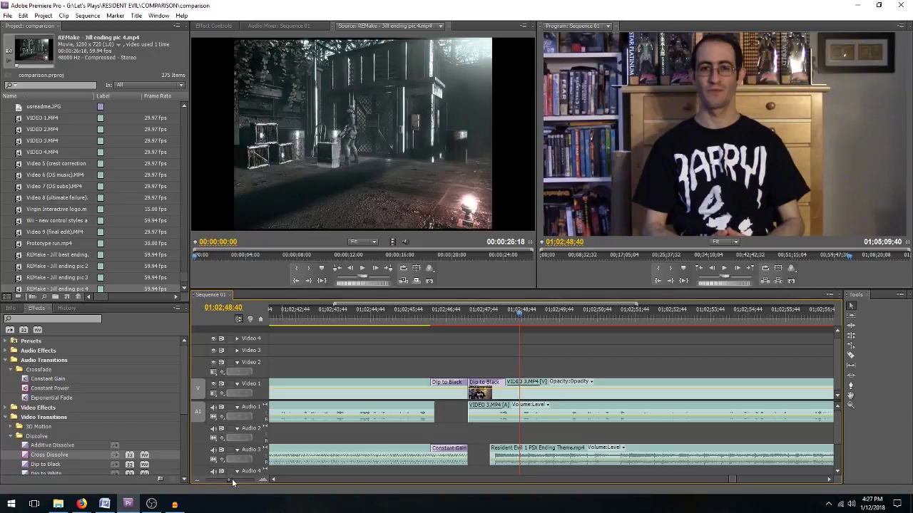
Select all the video and narration clips of the Video 9 (final edit) section to review its full extent
{"action": "left_click_drag", "start_coordinate": [228, 484], "coordinate": [222, 485]}
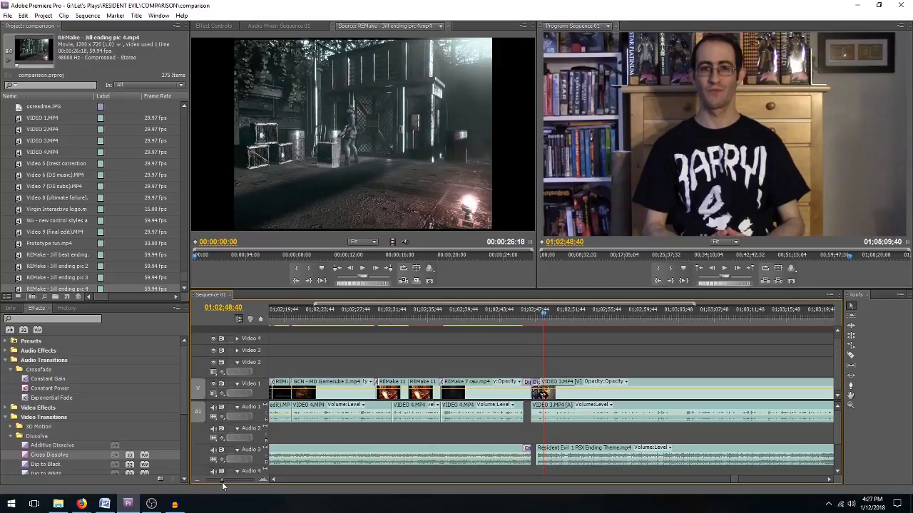
{"action": "scroll", "coordinate": [272, 483], "scroll_direction": "up", "scroll_amount": 3}
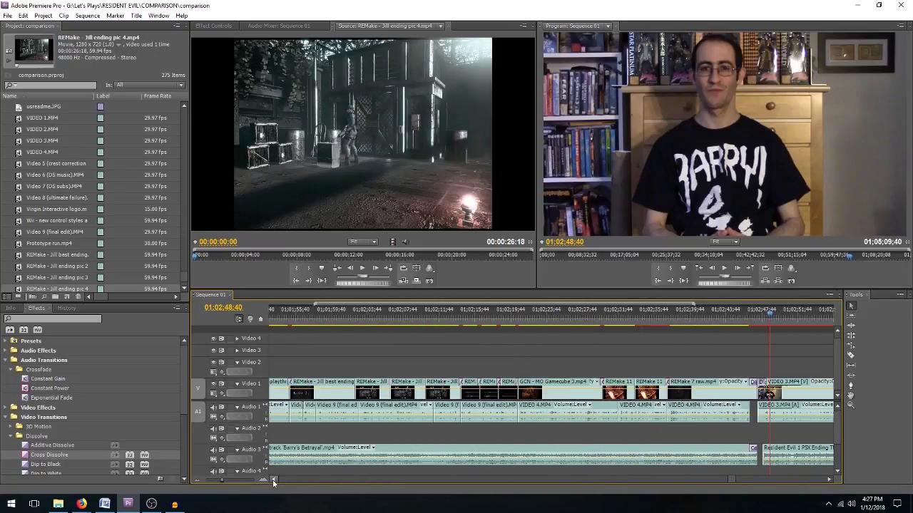
{"action": "left_click_drag", "start_coordinate": [355, 355], "coordinate": [499, 399]}
{"action": "scroll", "coordinate": [276, 480], "scroll_direction": "up", "scroll_amount": 1}
{"action": "scroll", "coordinate": [277, 480], "scroll_direction": "up", "scroll_amount": 1}
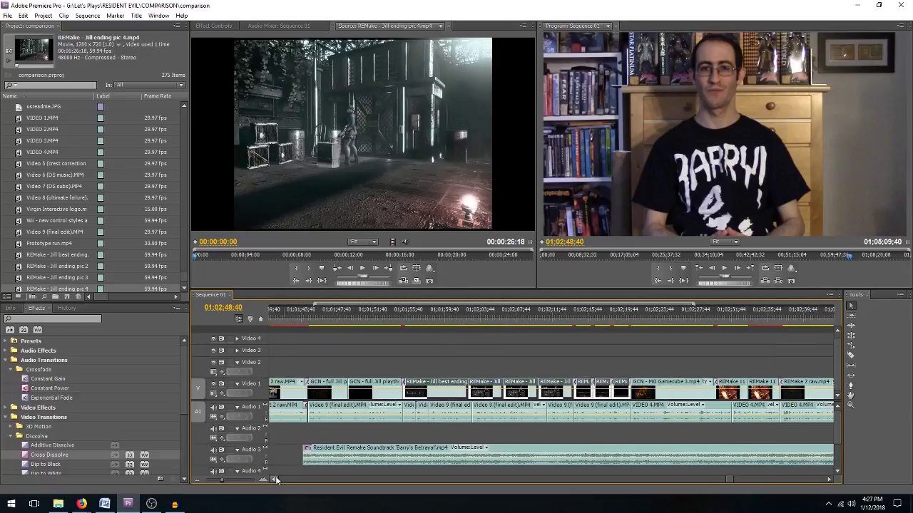
{"action": "left_click_drag", "start_coordinate": [312, 352], "coordinate": [627, 399]}
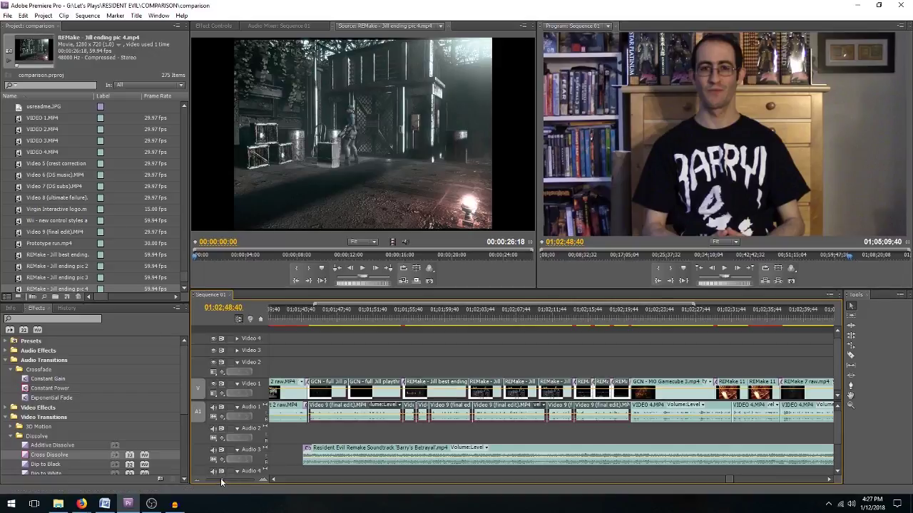
Review the whole sequence from its opening clips to its closing clips, and park the playhead at 00;28;56;14
{"action": "left_click_drag", "start_coordinate": [221, 483], "coordinate": [204, 491]}
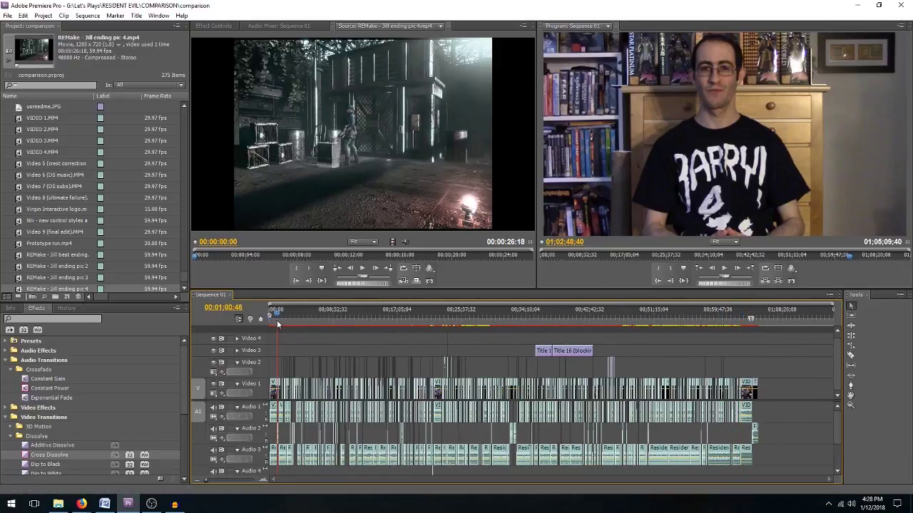
{"action": "left_click_drag", "start_coordinate": [206, 482], "coordinate": [220, 482]}
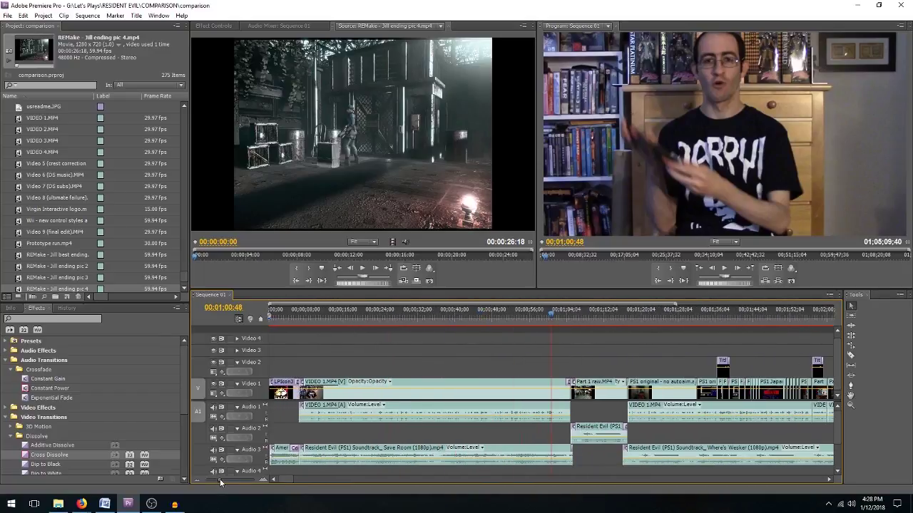
{"action": "left_click", "coordinate": [828, 480]}
{"action": "scroll", "coordinate": [827, 482], "scroll_direction": "right", "scroll_amount": 10}
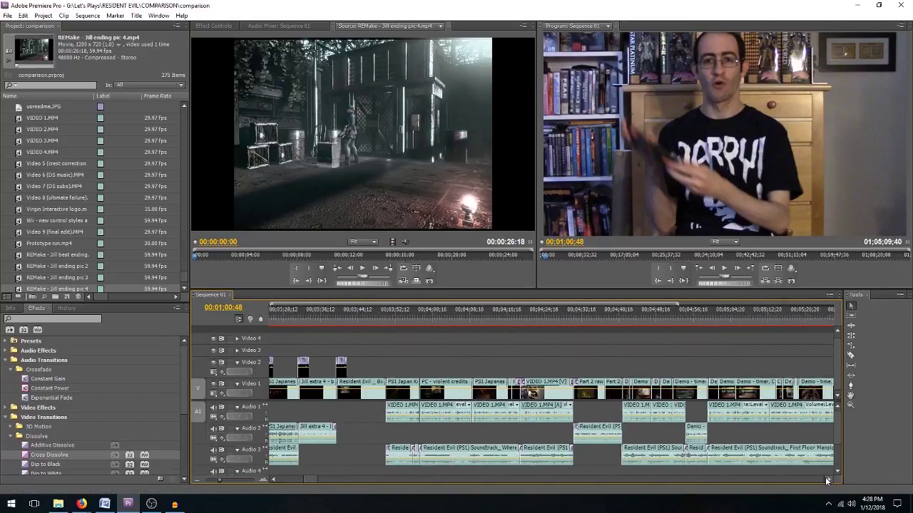
{"action": "scroll", "coordinate": [826, 481], "scroll_direction": "right", "scroll_amount": 5}
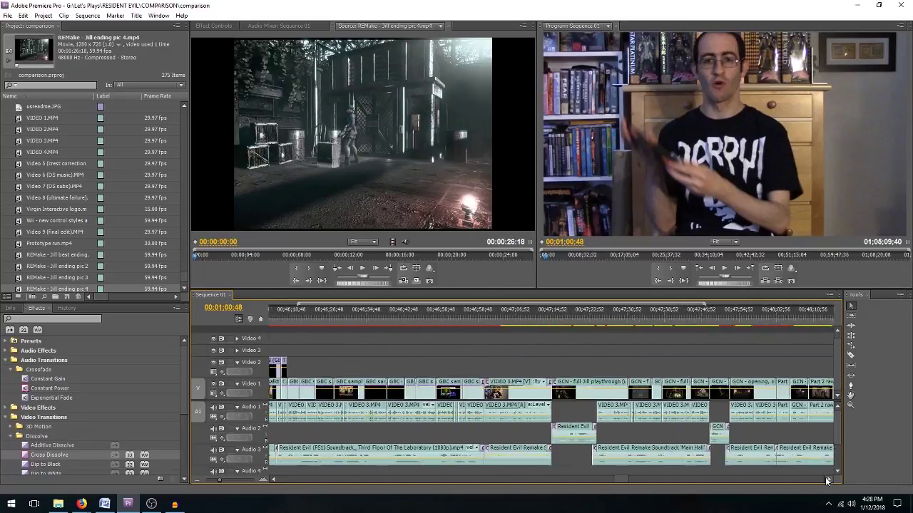
{"action": "scroll", "coordinate": [827, 481], "scroll_direction": "right", "scroll_amount": 10}
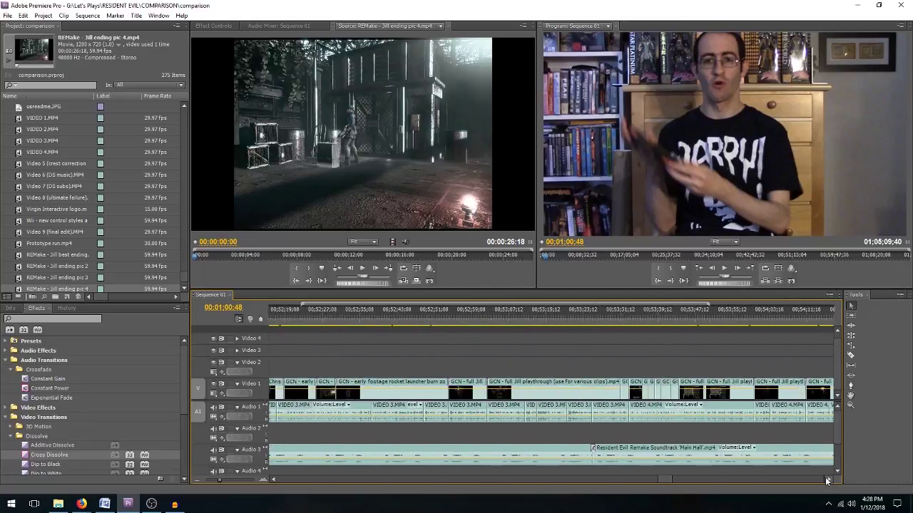
{"action": "scroll", "coordinate": [827, 481], "scroll_direction": "right", "scroll_amount": 10}
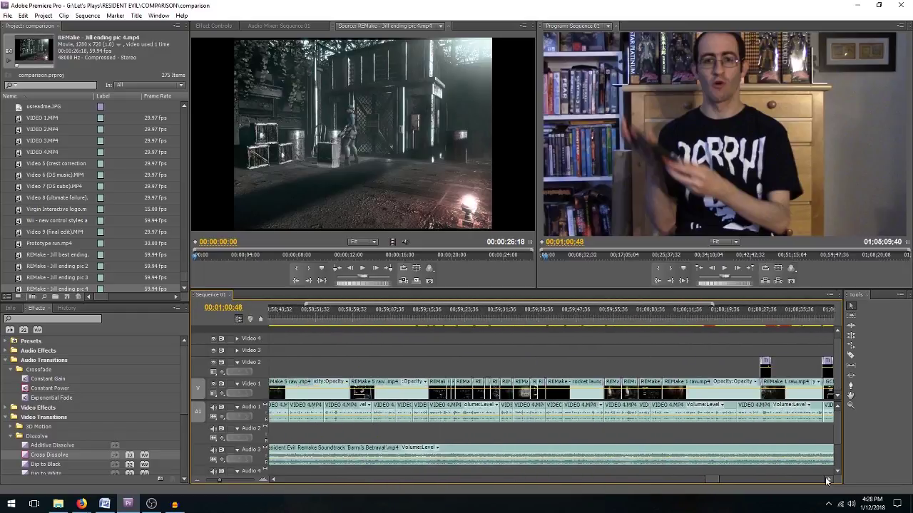
{"action": "scroll", "coordinate": [826, 481], "scroll_direction": "right", "scroll_amount": 10}
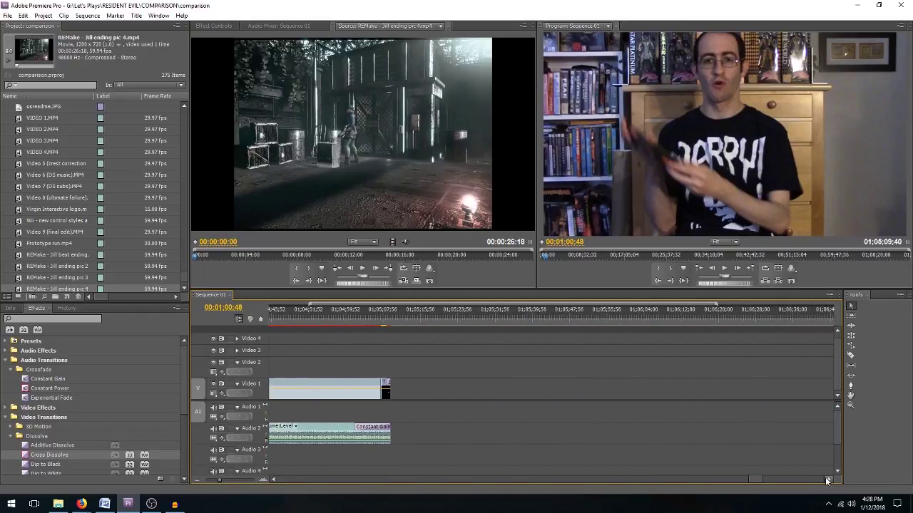
{"action": "left_click_drag", "start_coordinate": [221, 484], "coordinate": [204, 489]}
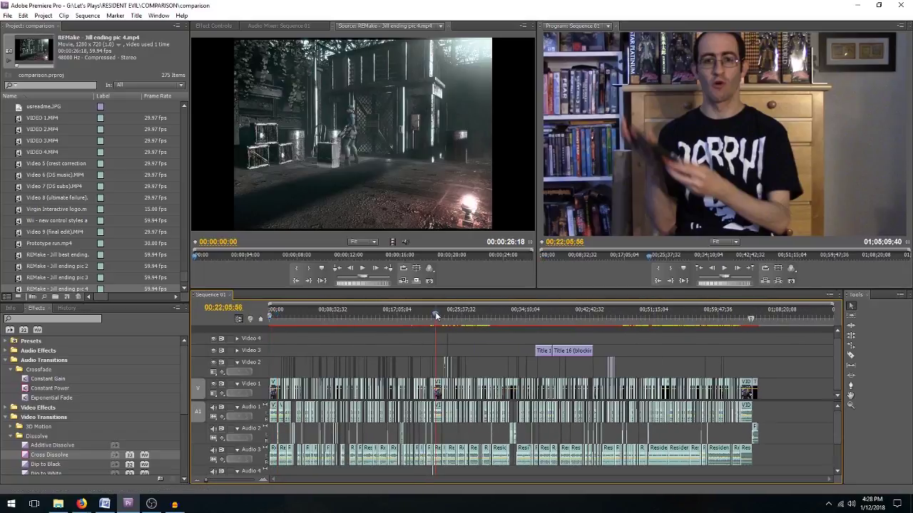
{"action": "left_click", "coordinate": [485, 317]}
{"action": "left_click_drag", "start_coordinate": [485, 317], "coordinate": [488, 317]}
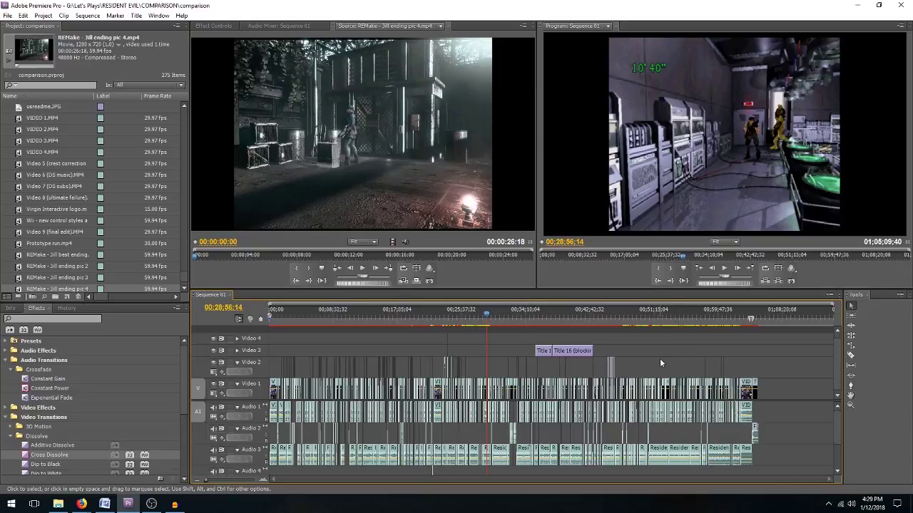
Open the export settings for Sequence 01 and set the source range to Entire Sequence
{"action": "key", "text": "ctrl+m"}
{"action": "left_click", "coordinate": [376, 391]}
{"action": "left_click", "coordinate": [371, 405]}
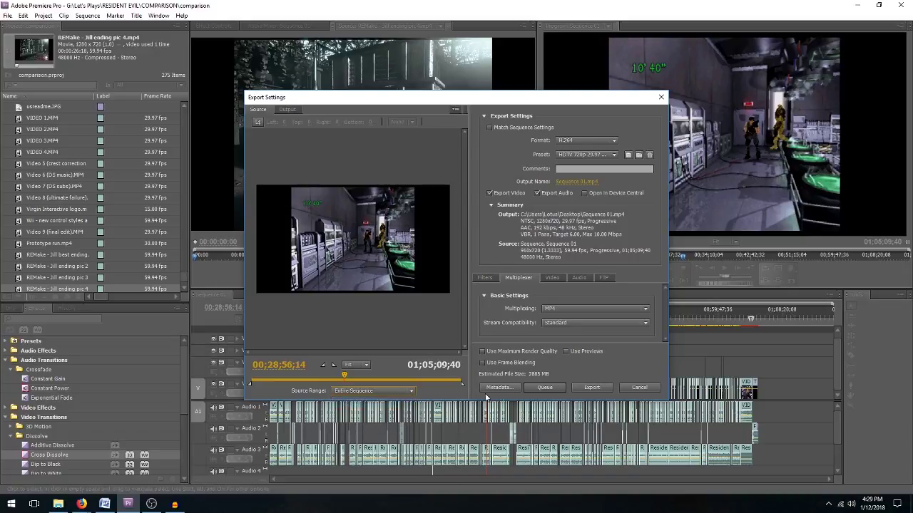
Name the output file "RE1 project final" on the Desktop and export the sequence
{"action": "left_click", "coordinate": [570, 182]}
{"action": "left_click", "coordinate": [430, 248]}
{"action": "key", "text": "r"}
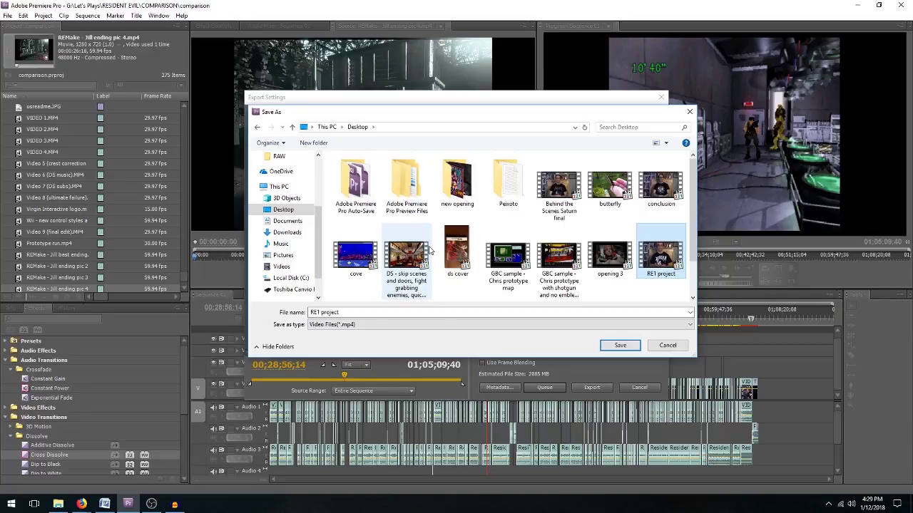
{"action": "left_click", "coordinate": [372, 314]}
{"action": "left_click", "coordinate": [372, 314]}
{"action": "type", "text": "final"}
{"action": "left_click", "coordinate": [620, 345]}
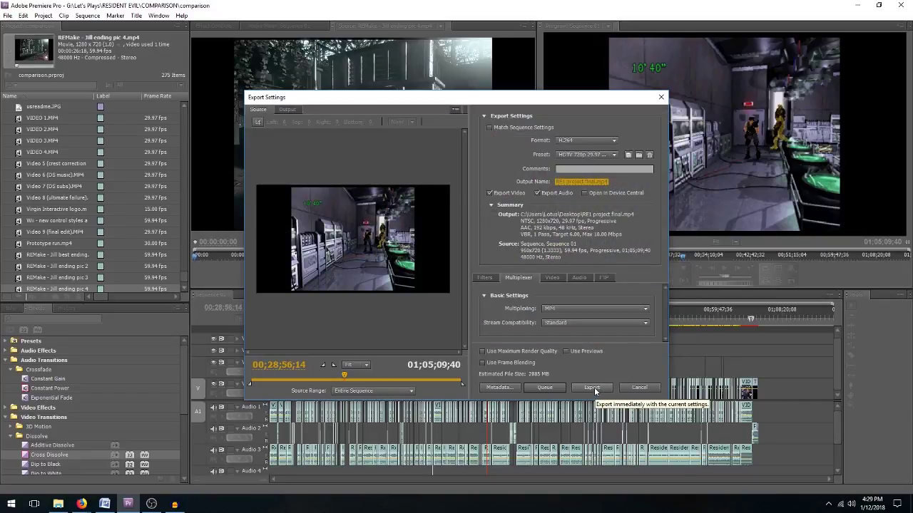
{"action": "left_click", "coordinate": [594, 388]}
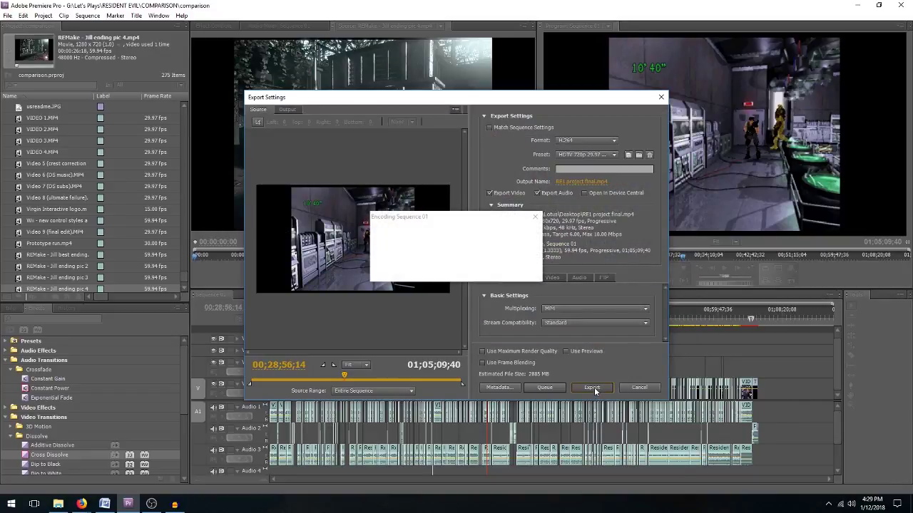